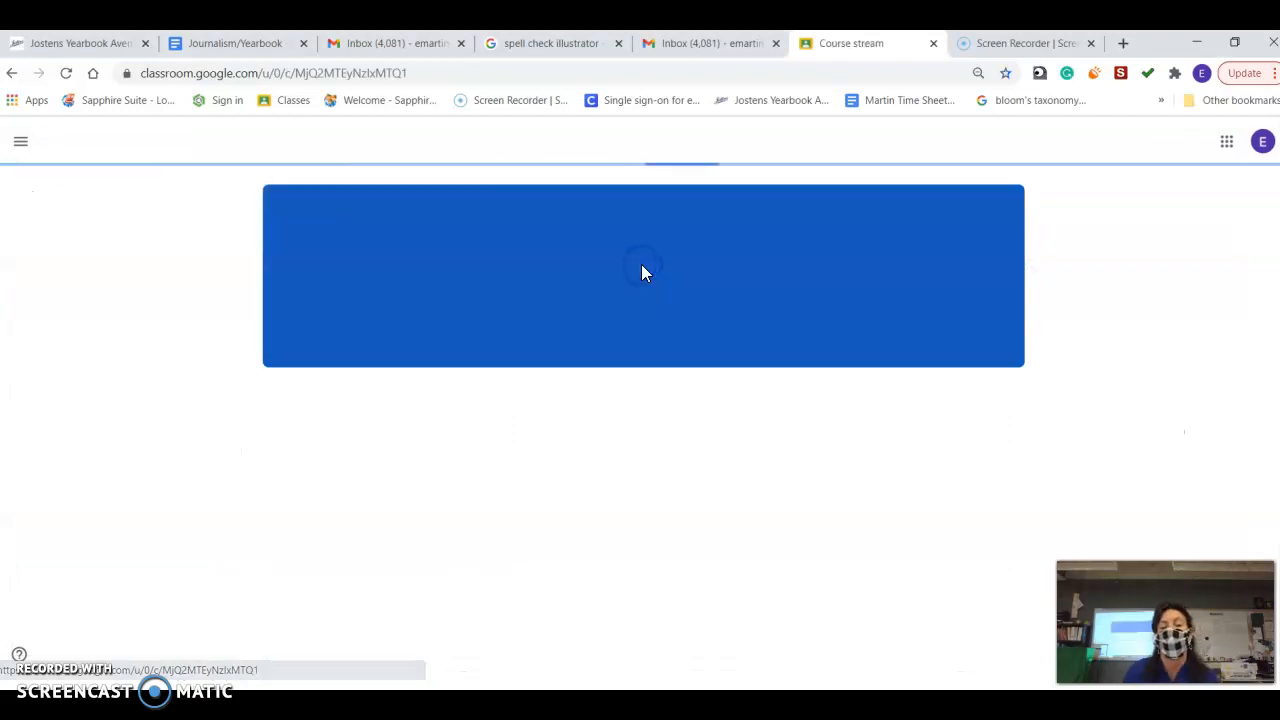
Open the class's Classwork page and expand the "(3/4) Green Screen Fun" assignment under Week 6 to show its attachments.
left_click(592, 146)
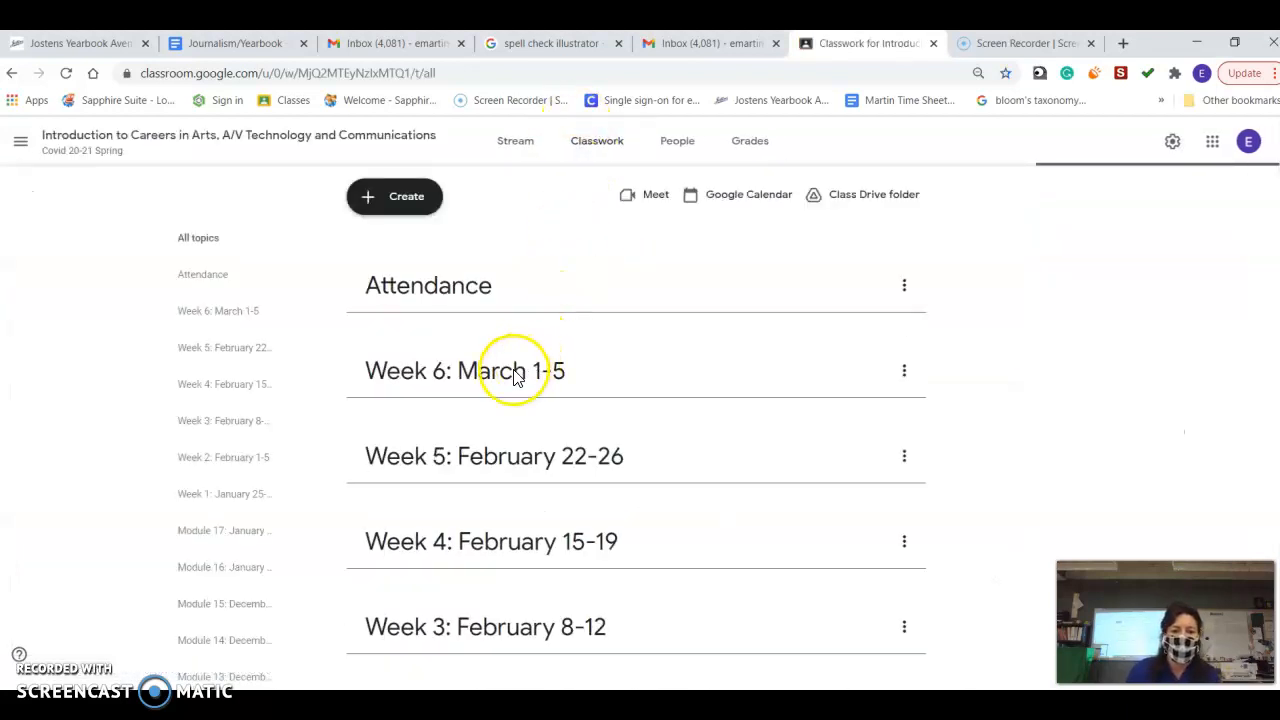
scroll(515, 378, "down", 1)
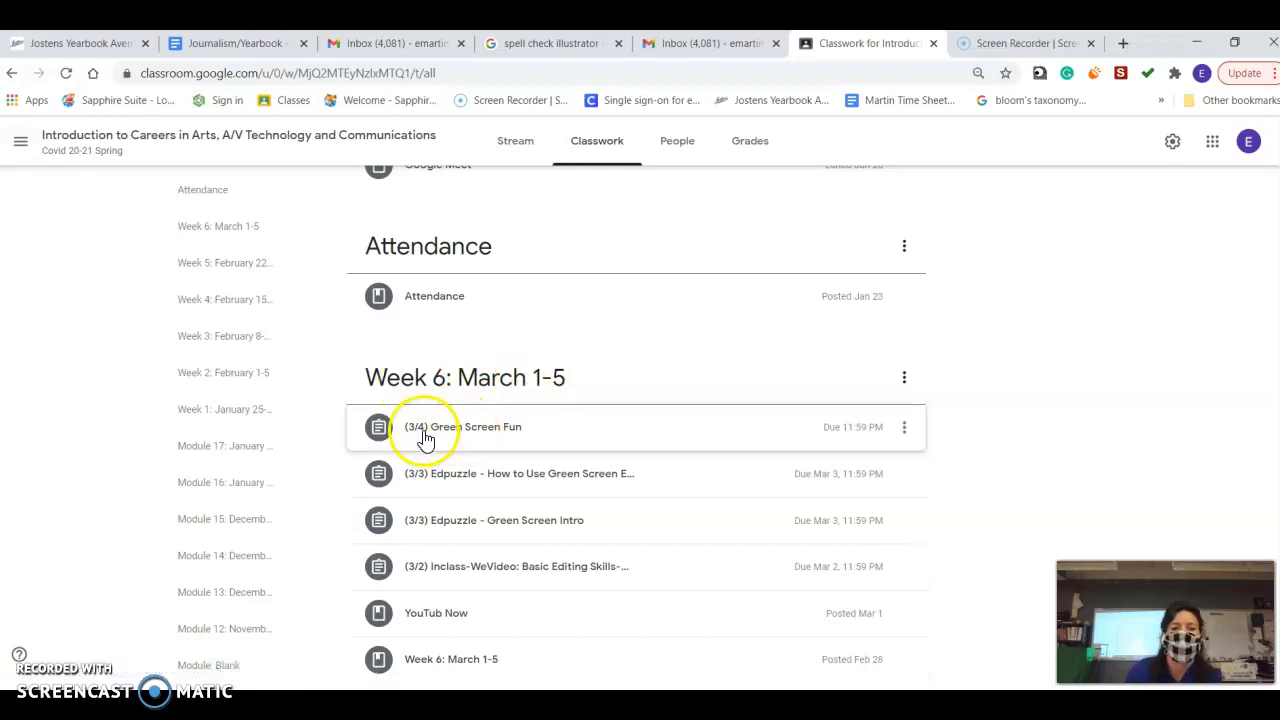
left_click(493, 437)
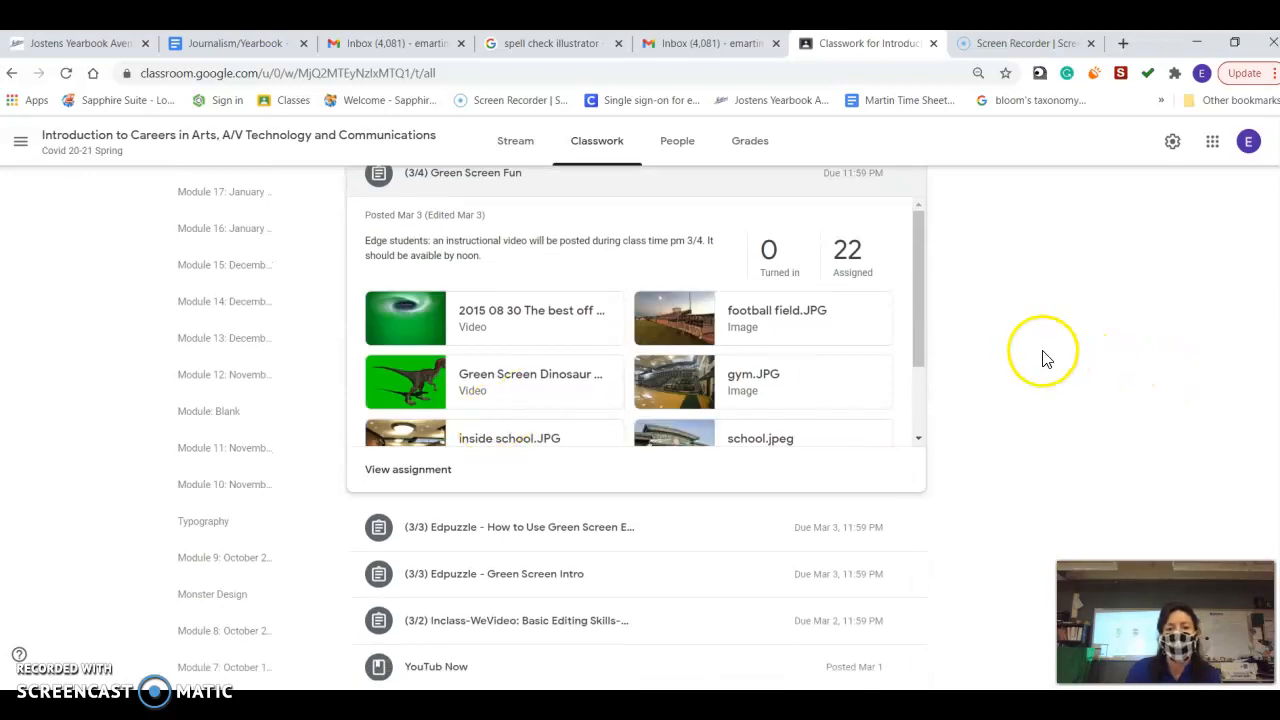
scroll(998, 348, "up", 1)
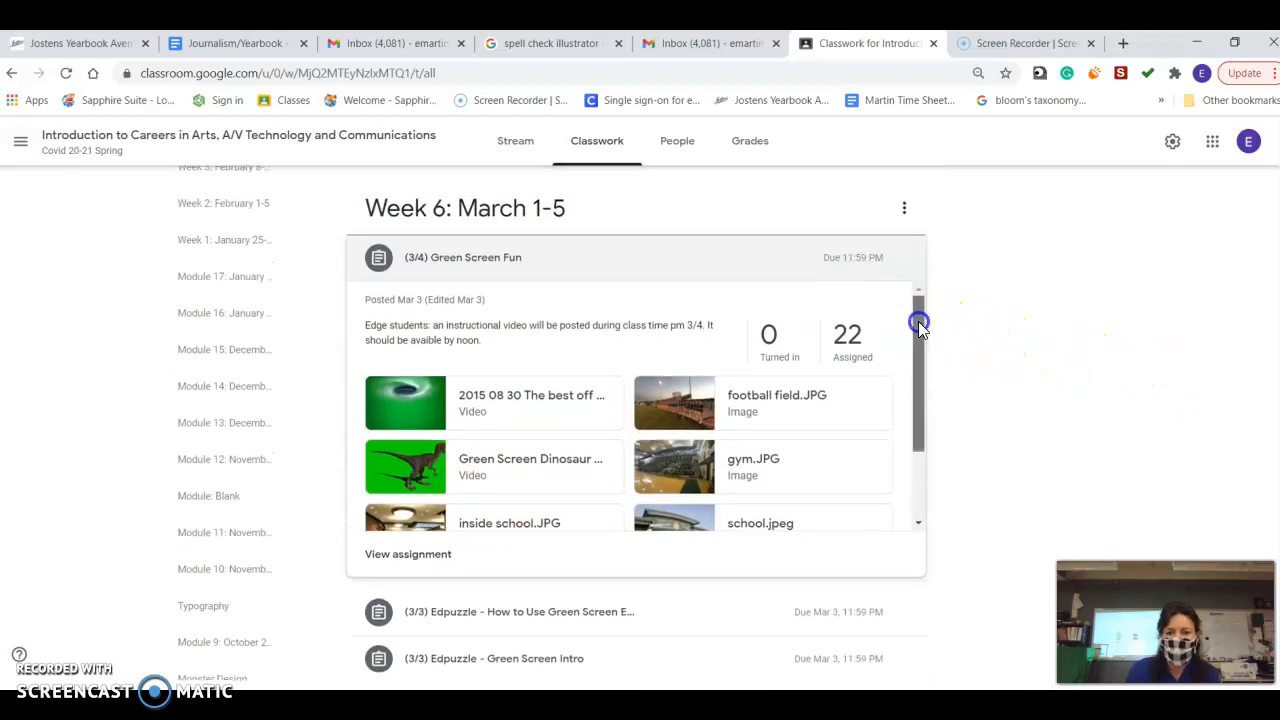
left_click_drag(918, 321, 927, 373)
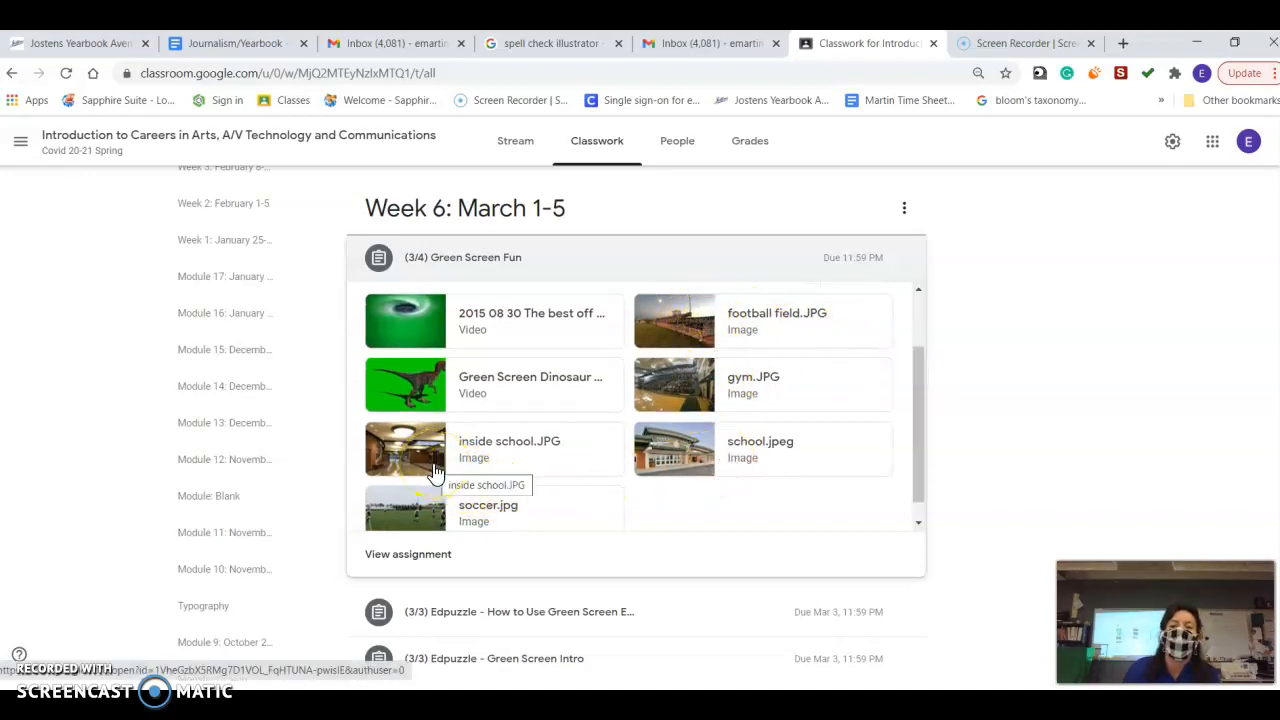
left_click(436, 518)
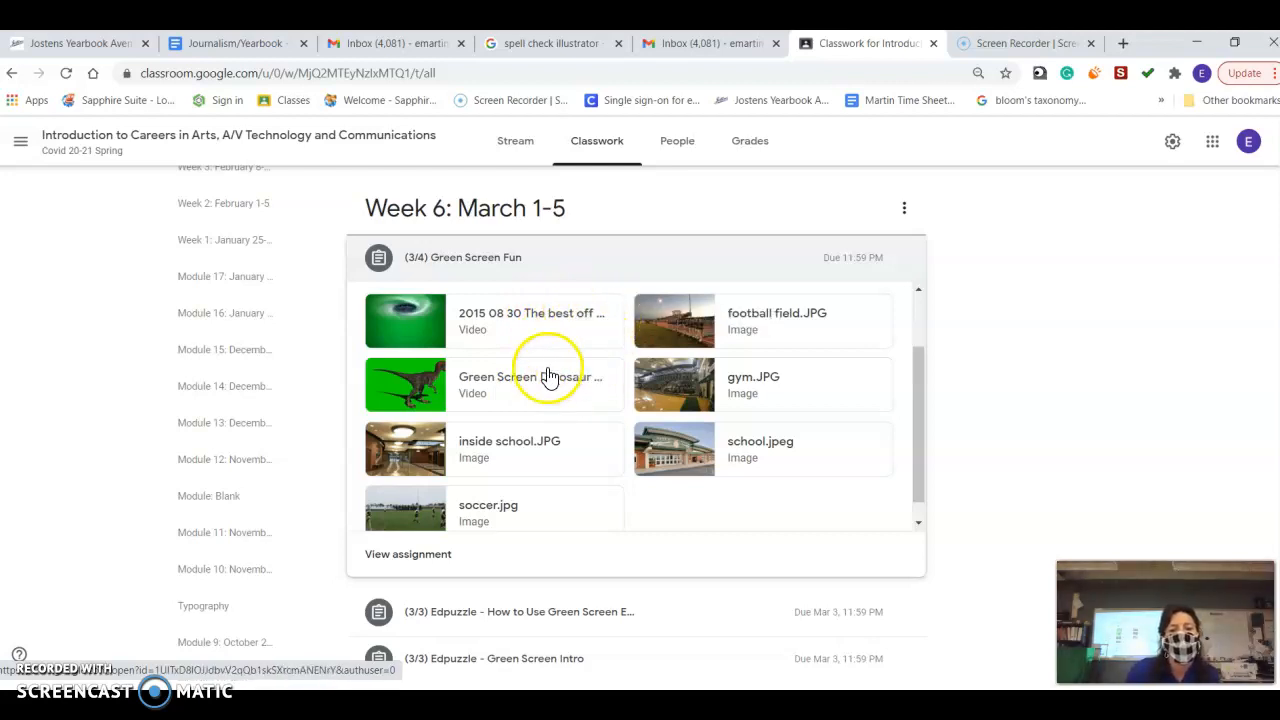
Preview the attached Green Screen Dinosaur video, skimming through its clips, and close it.
left_click(515, 373)
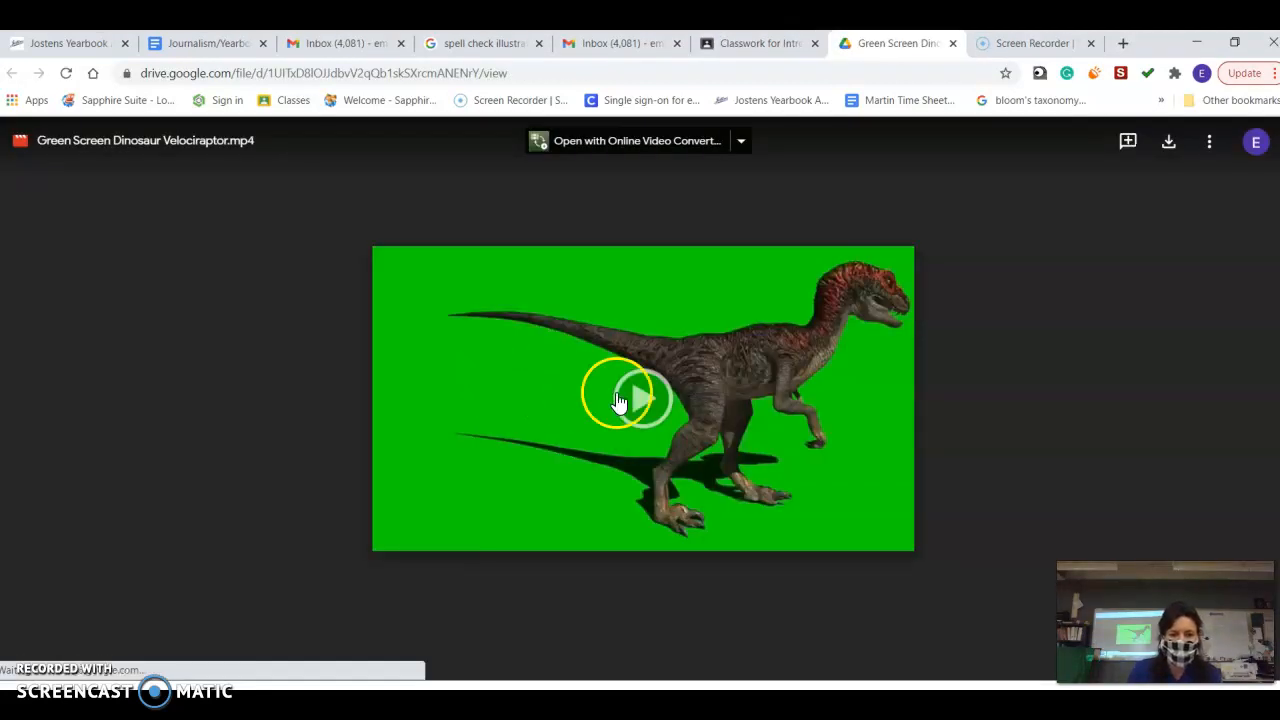
left_click(643, 400)
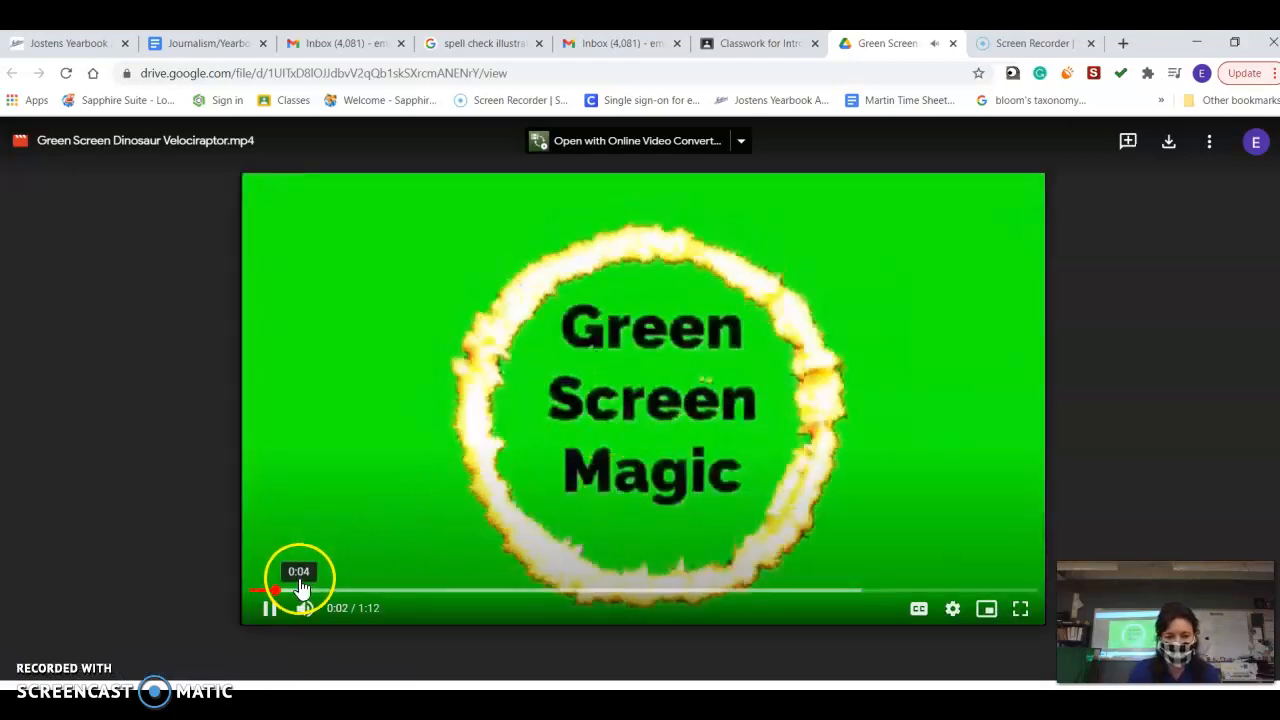
left_click(307, 591)
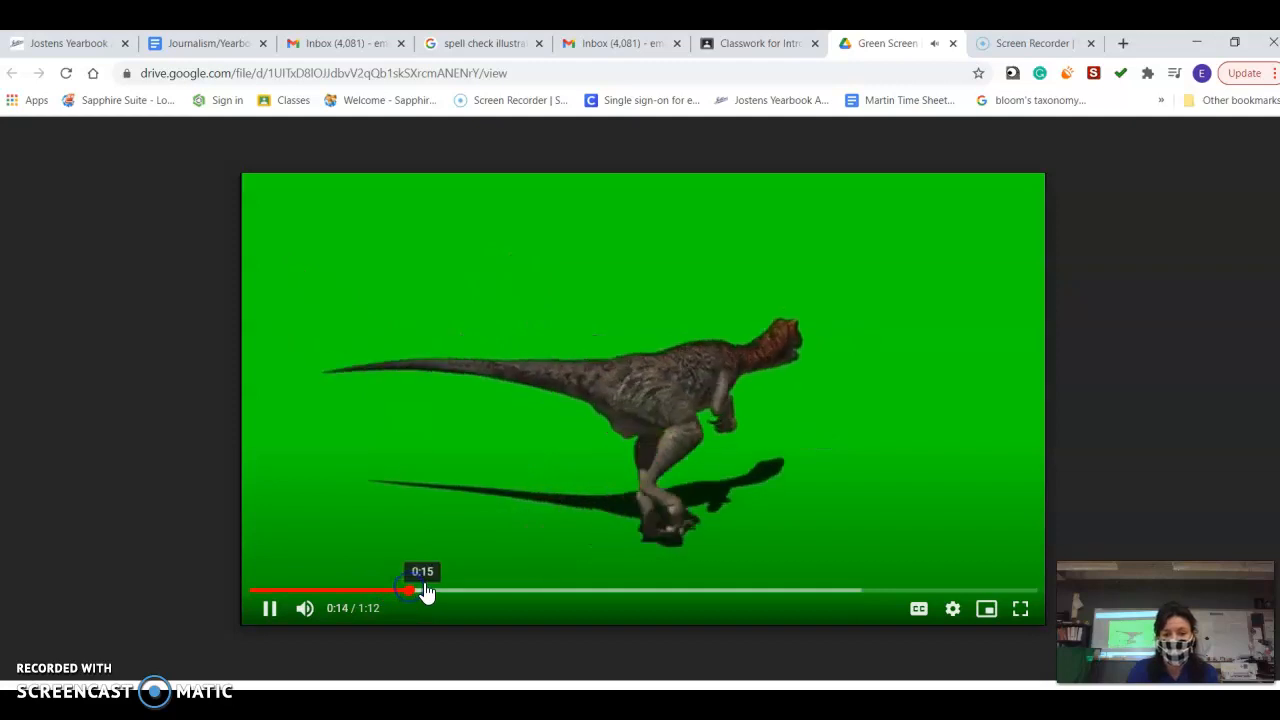
left_click(430, 591)
left_click_drag(445, 594, 881, 592)
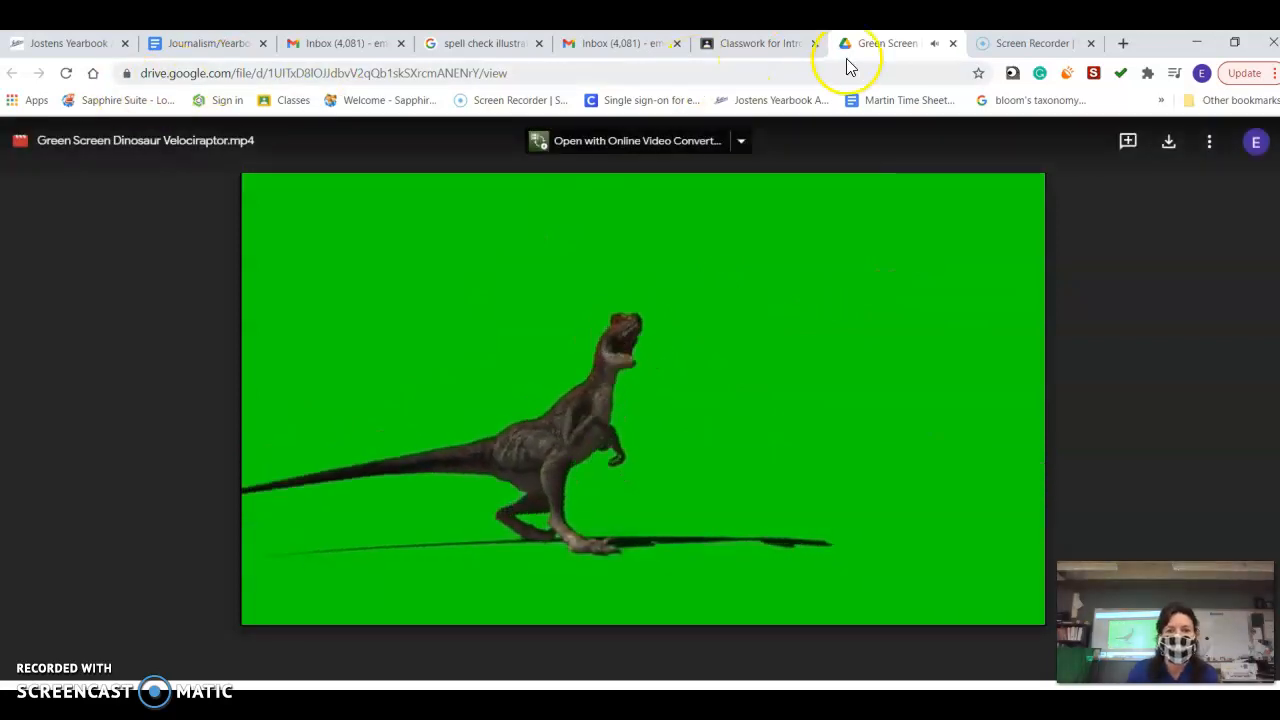
left_click(952, 44)
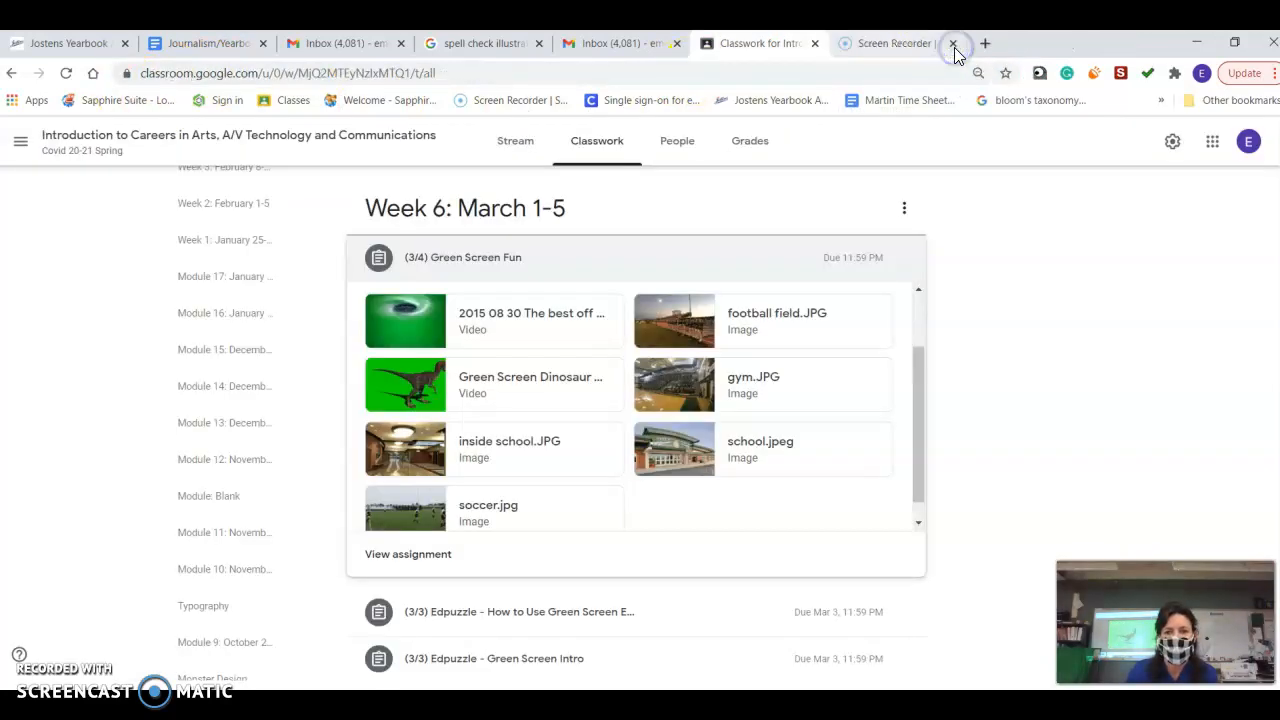
Preview the attached "2015 08 30 The best off Green Screen" video, skim through its clips up to about 2:20, pause it and close it.
left_click(502, 310)
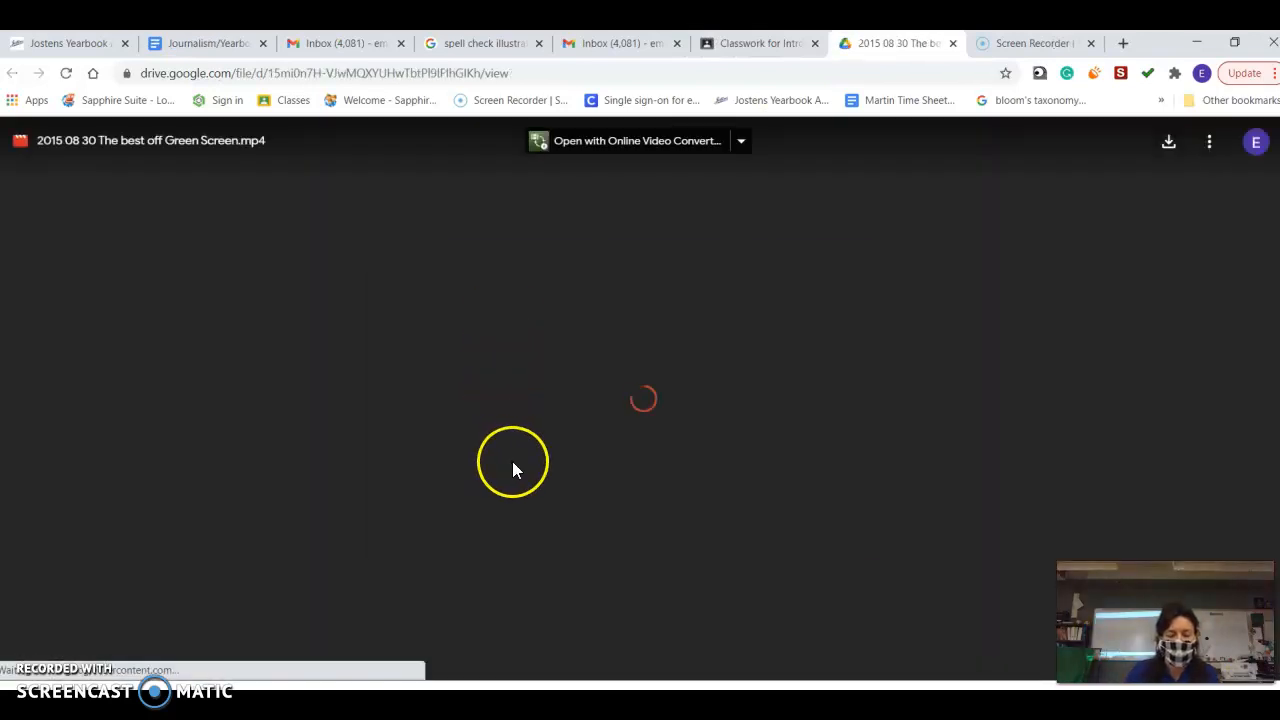
left_click(653, 416)
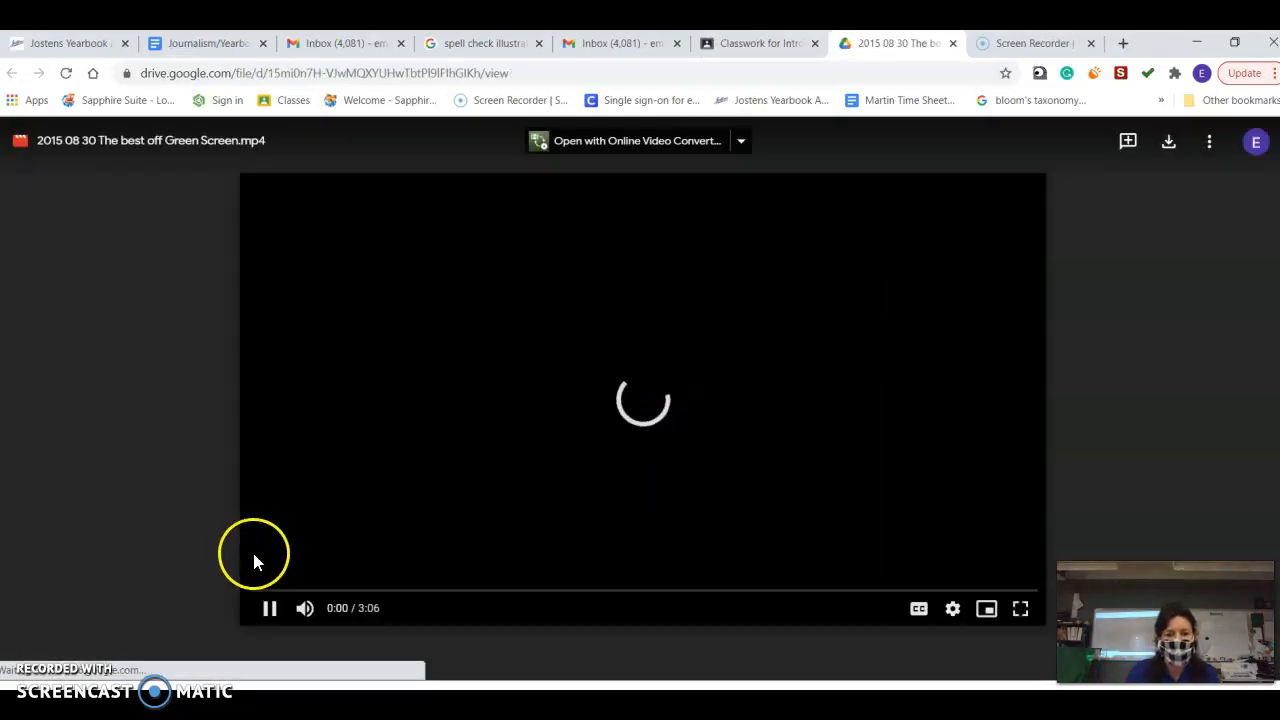
left_click(303, 591)
left_click(314, 591)
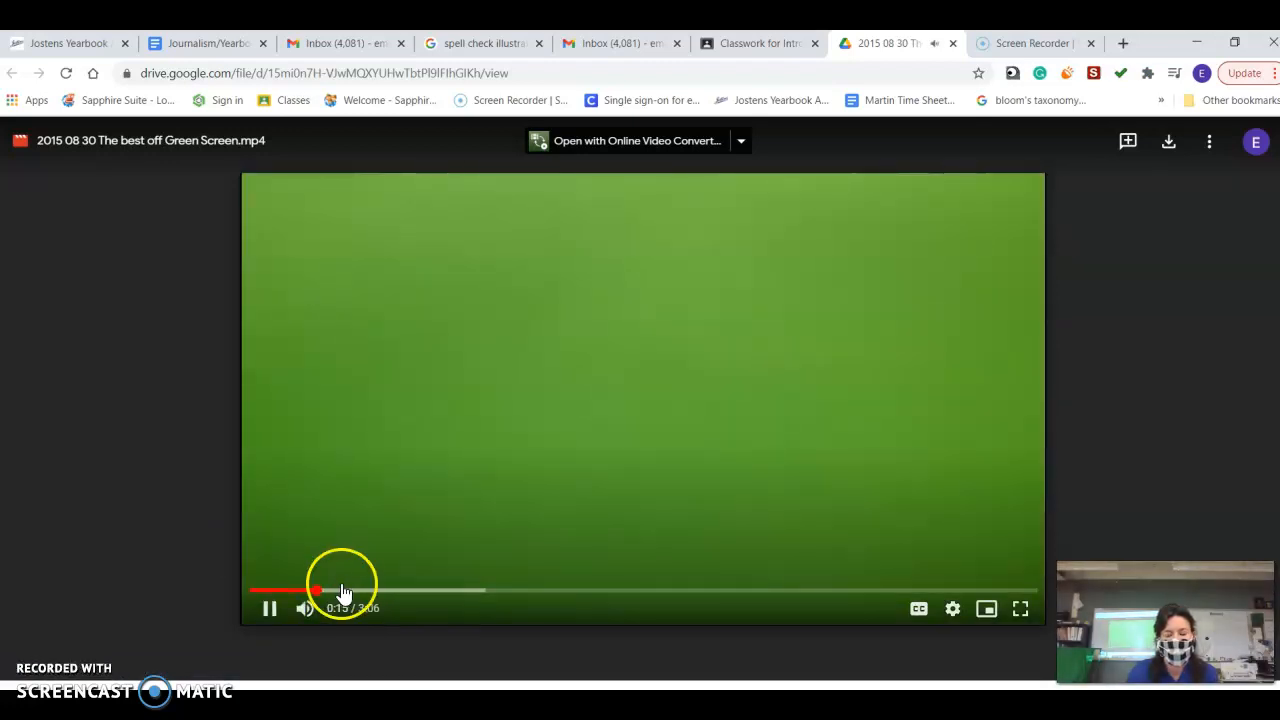
left_click(343, 591)
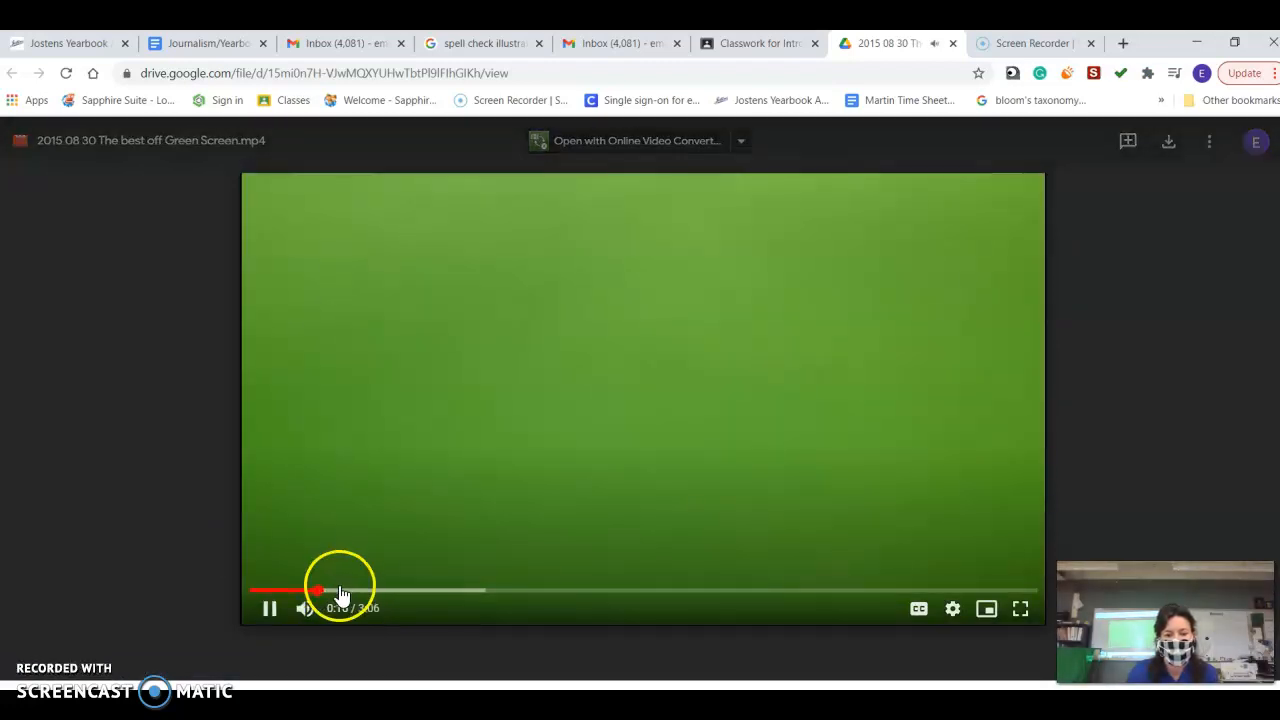
left_click(361, 591)
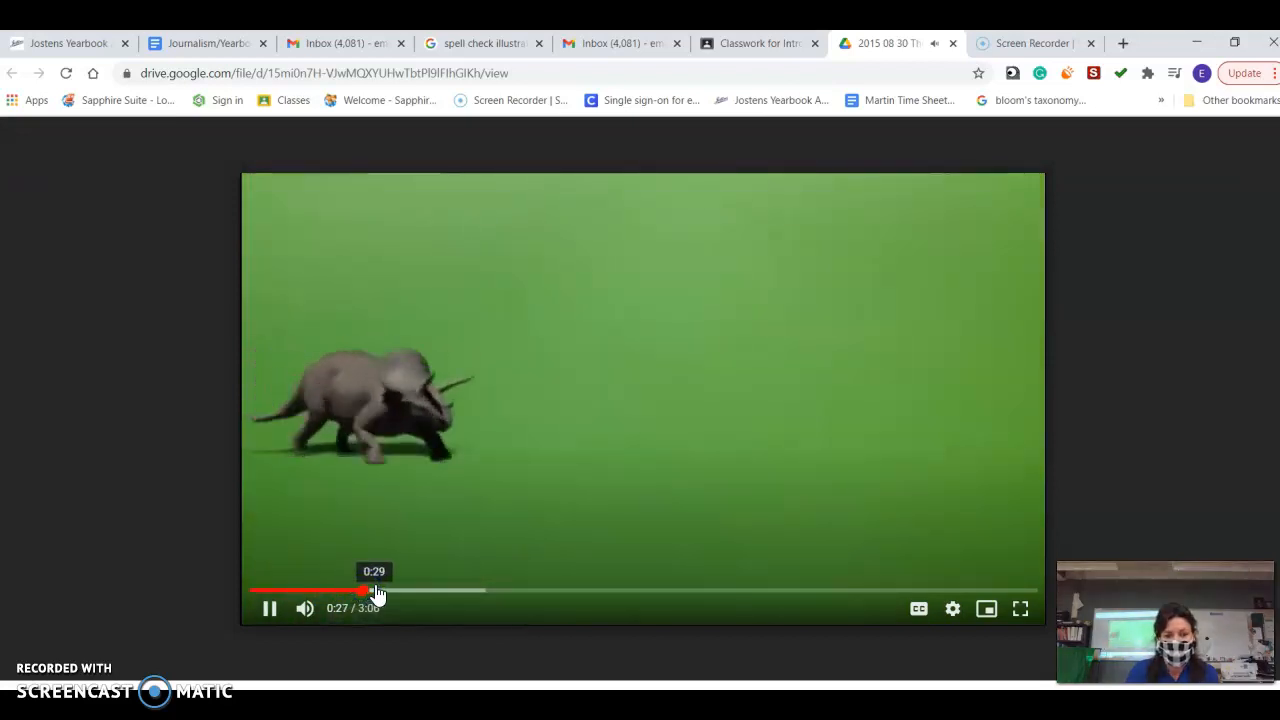
left_click(388, 591)
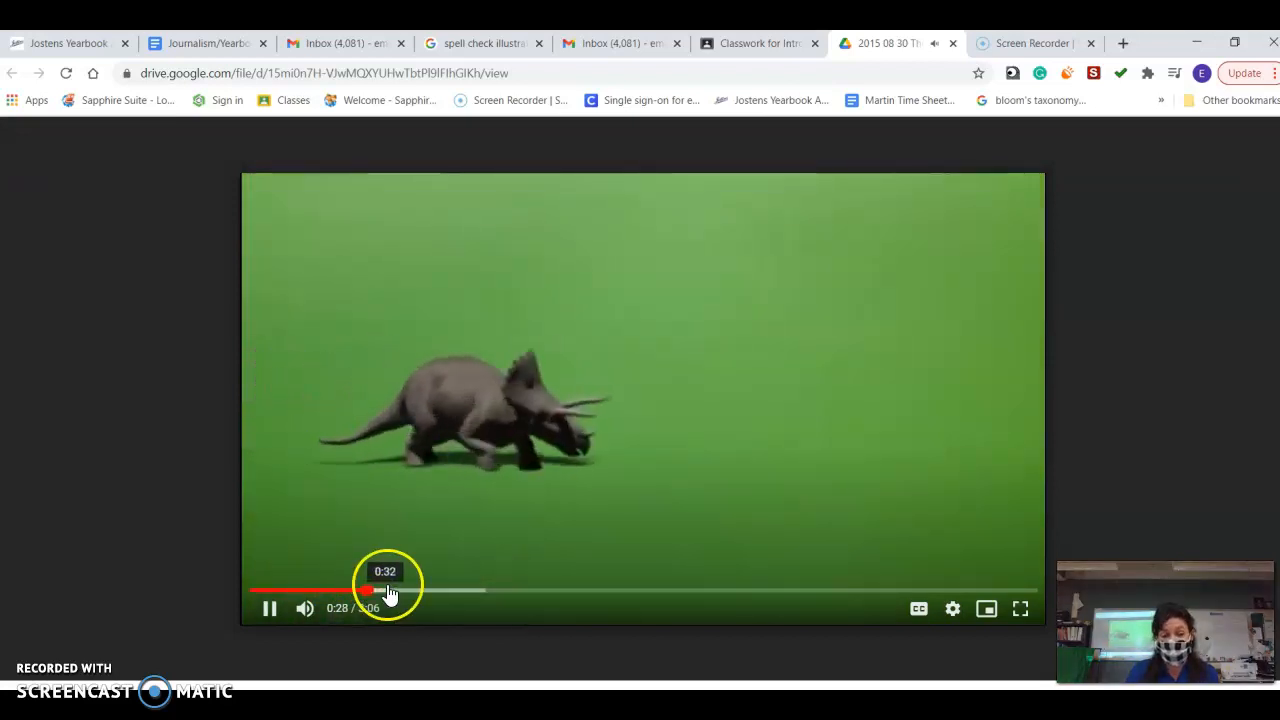
left_click(420, 591)
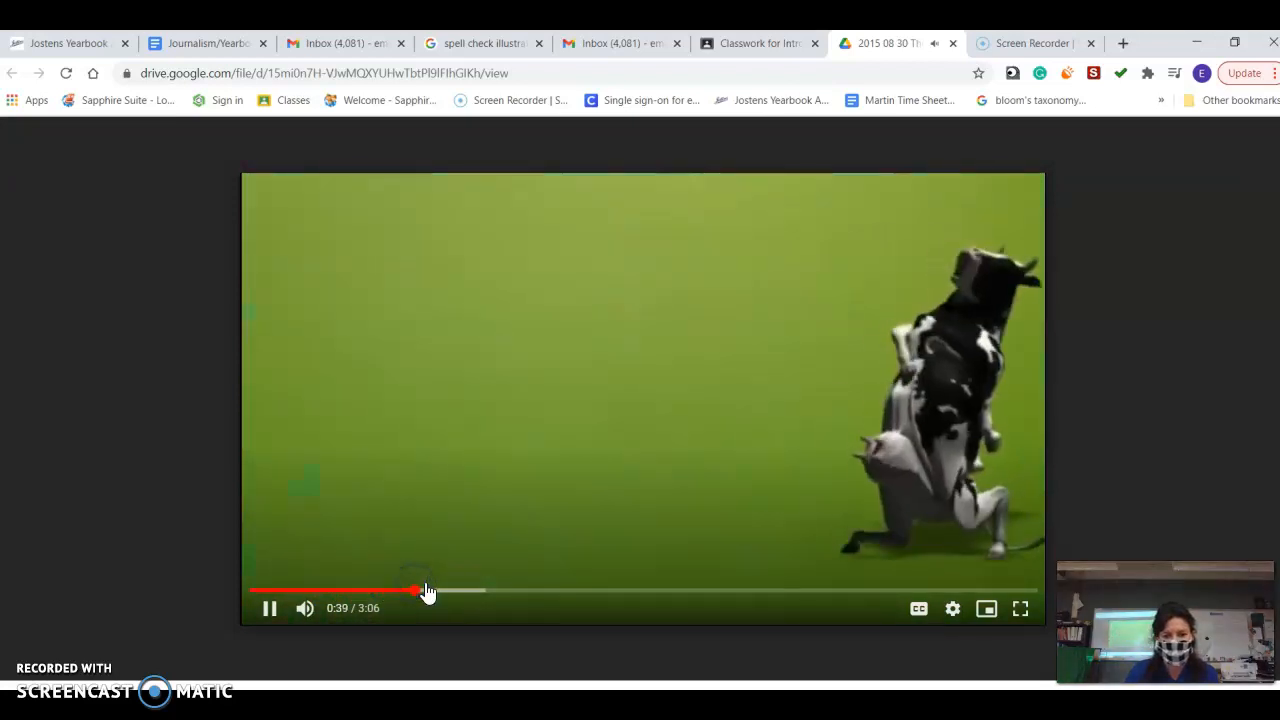
left_click(440, 591)
left_click(459, 591)
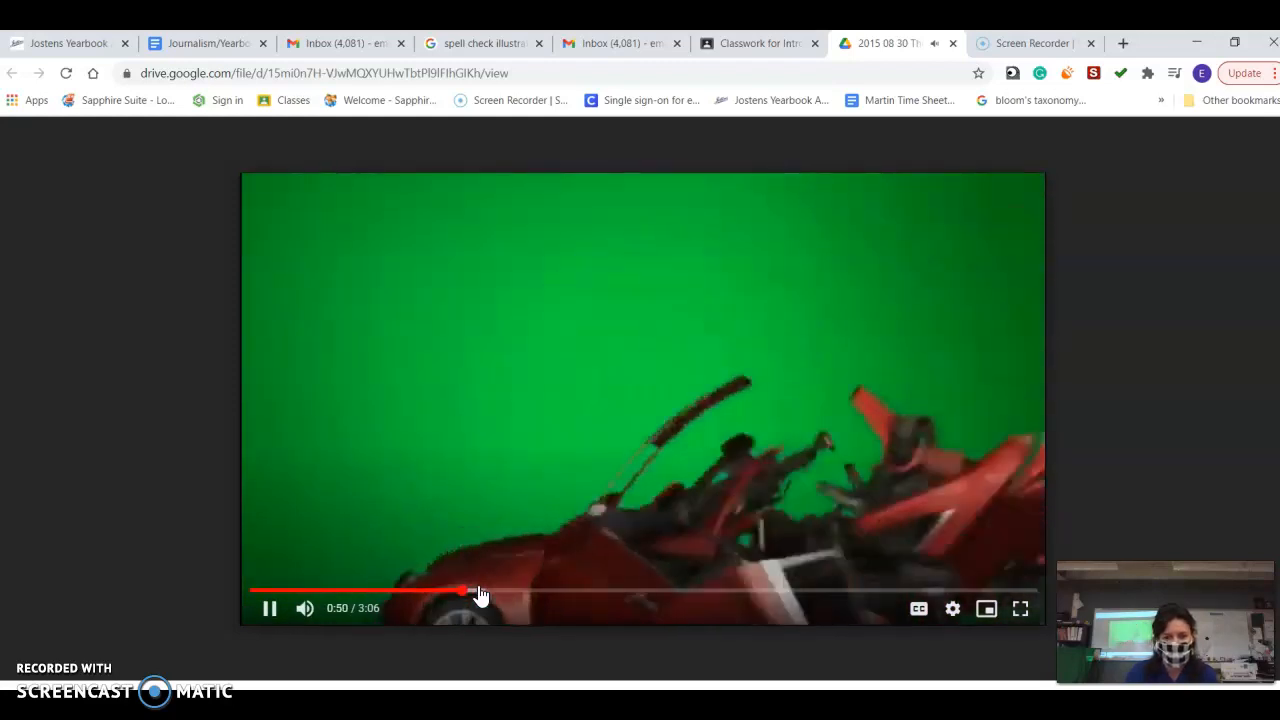
left_click(483, 591)
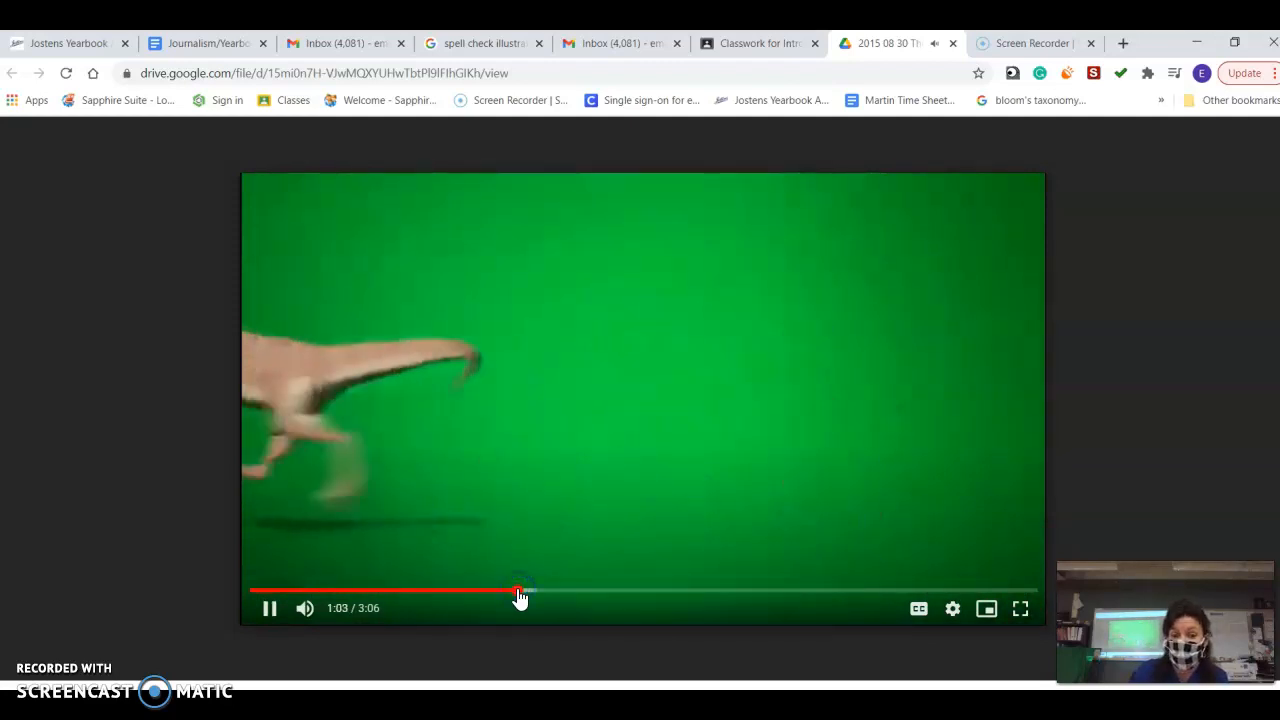
left_click(549, 591)
left_click(566, 592)
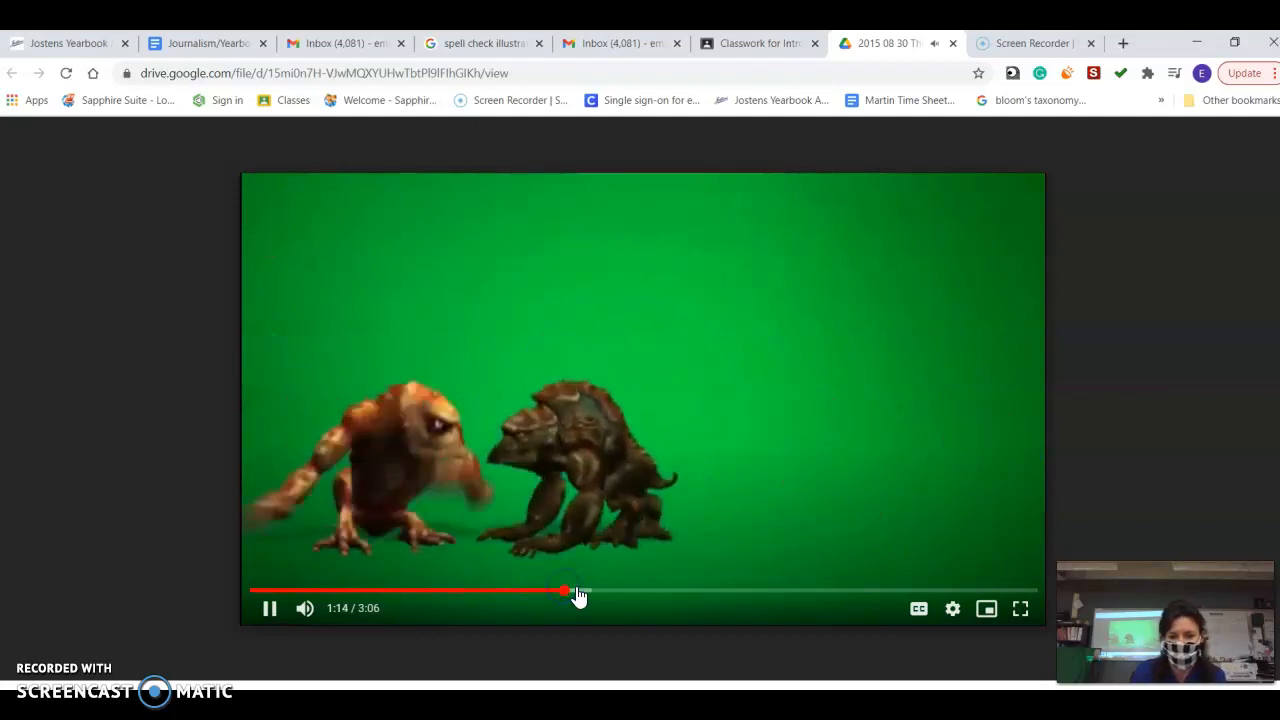
left_click_drag(580, 594, 846, 594)
left_click(270, 608)
left_click(276, 607)
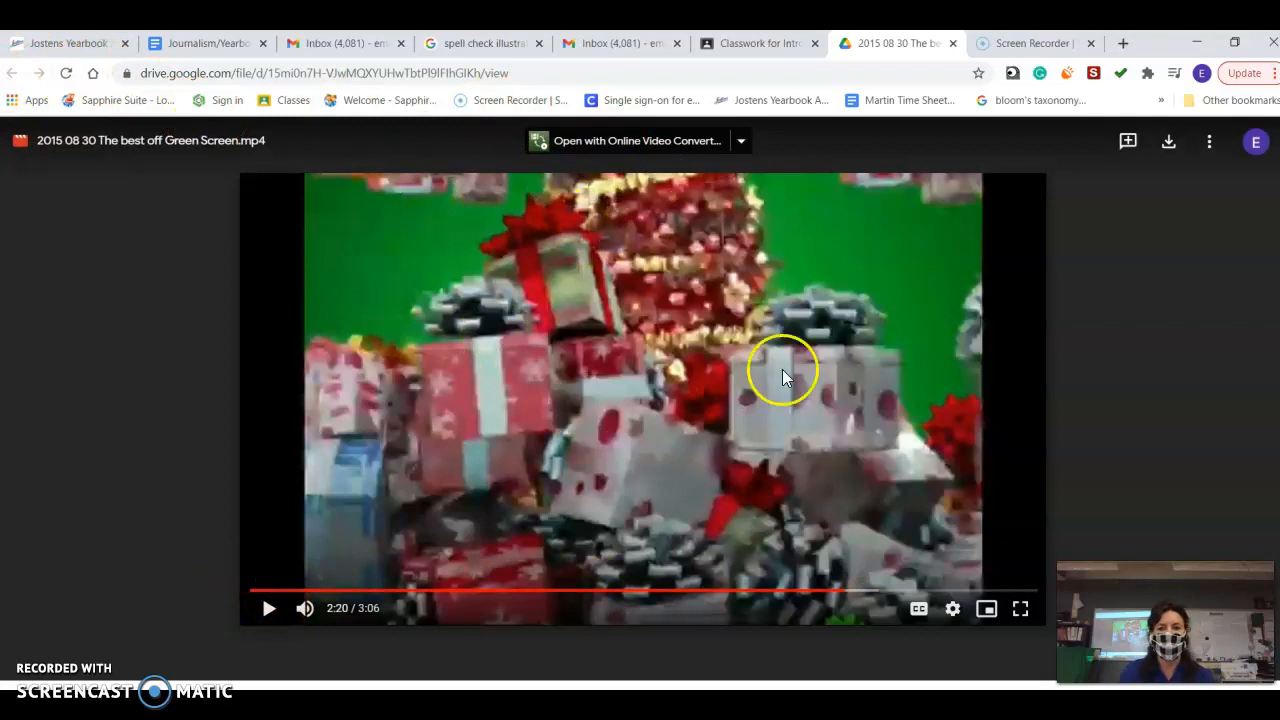
left_click(953, 44)
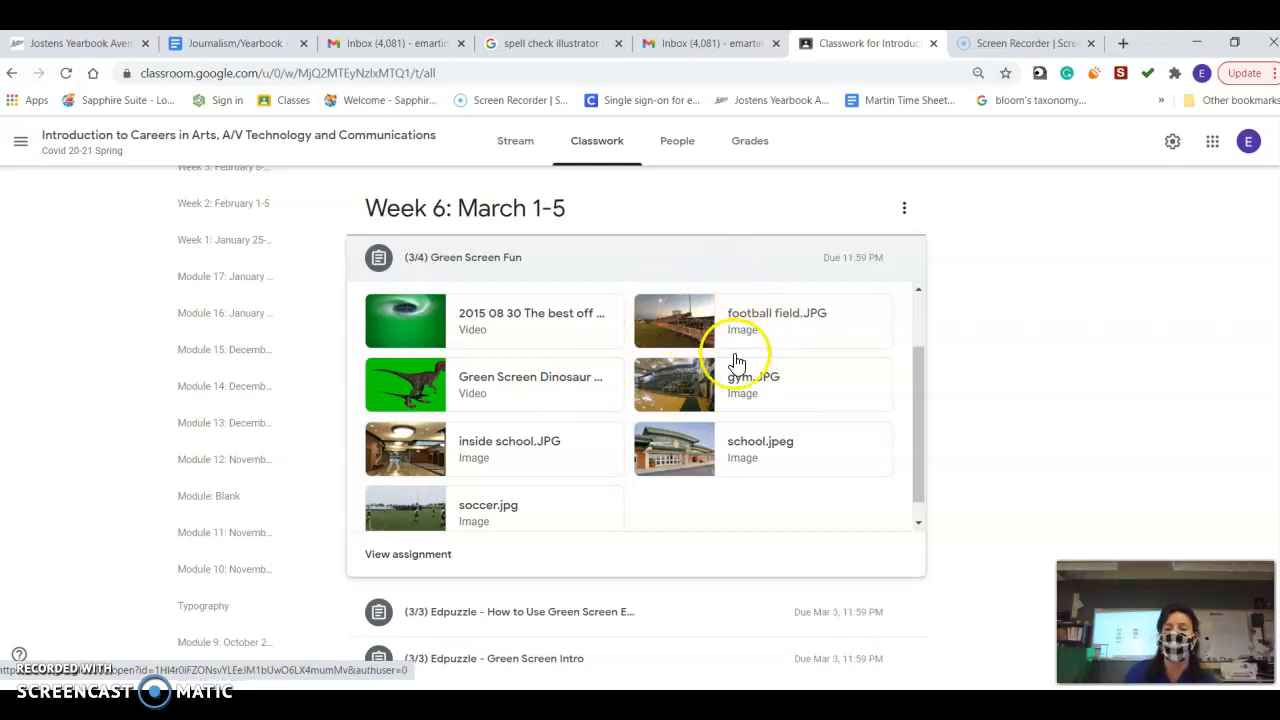
Search Google for "wevideo" in a new browser tab and open the WeVideo site.
left_click(1121, 45)
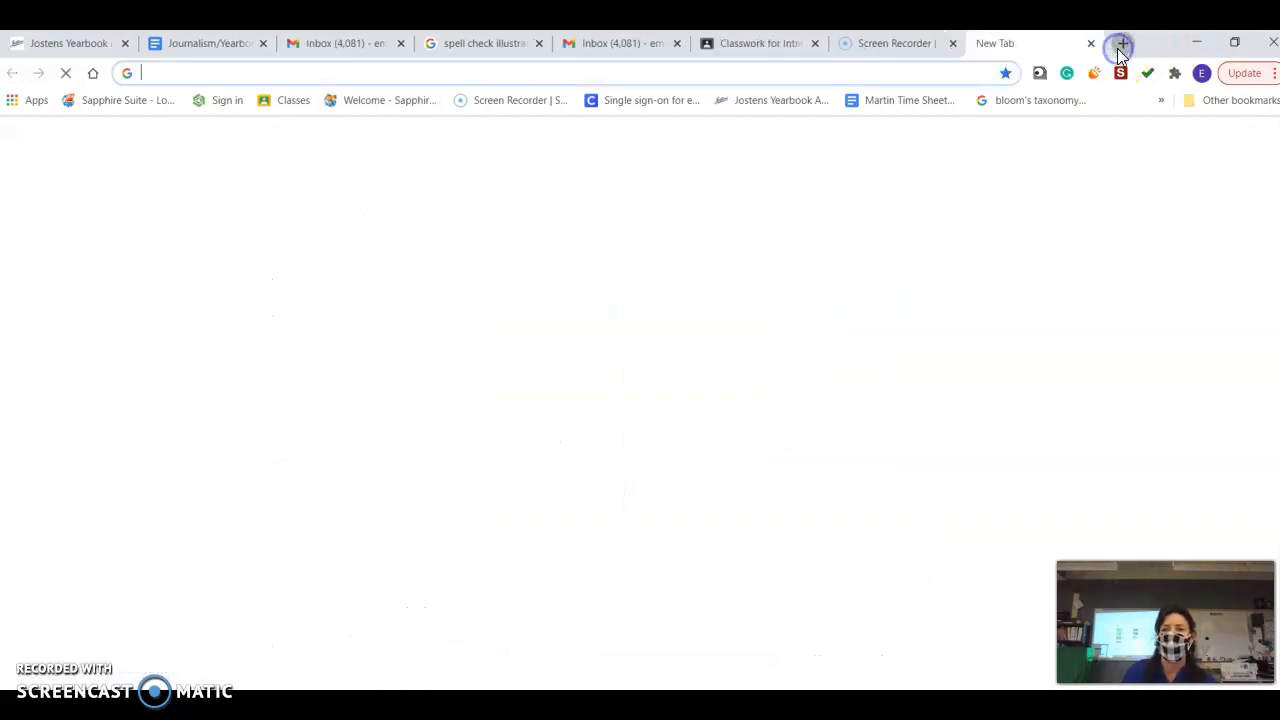
left_click(628, 376)
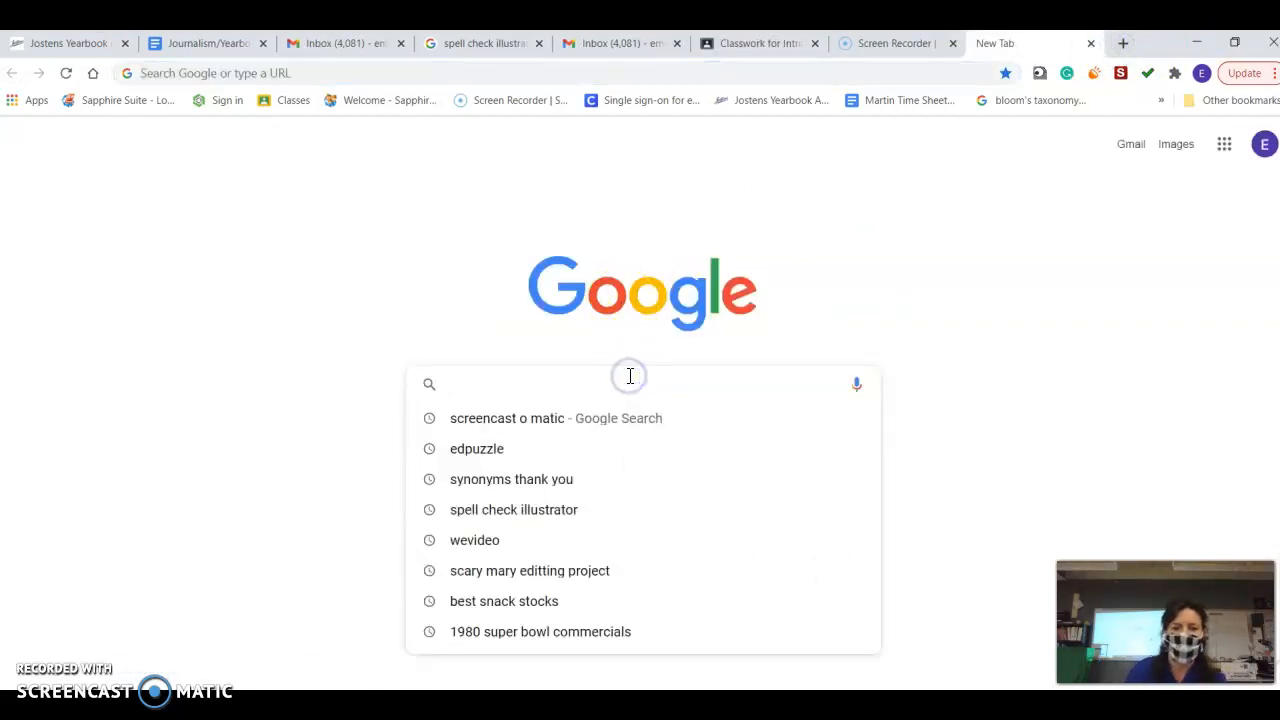
type("wevideo")
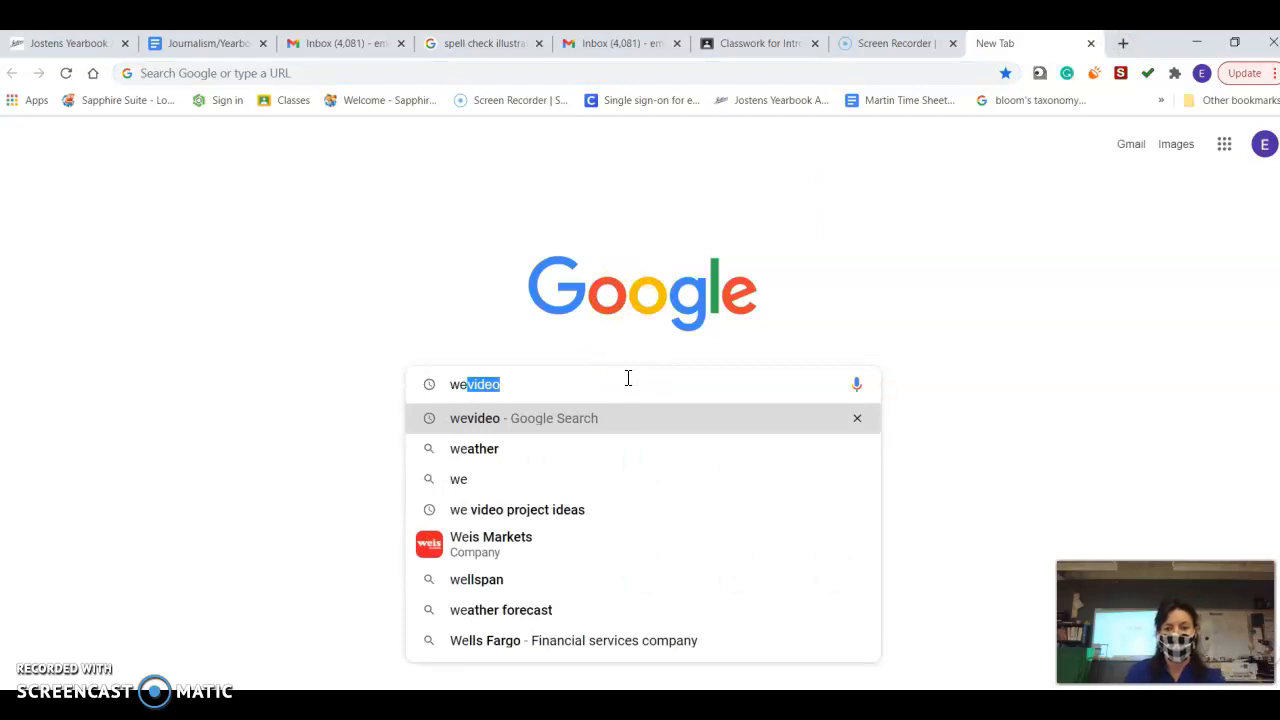
left_click(476, 420)
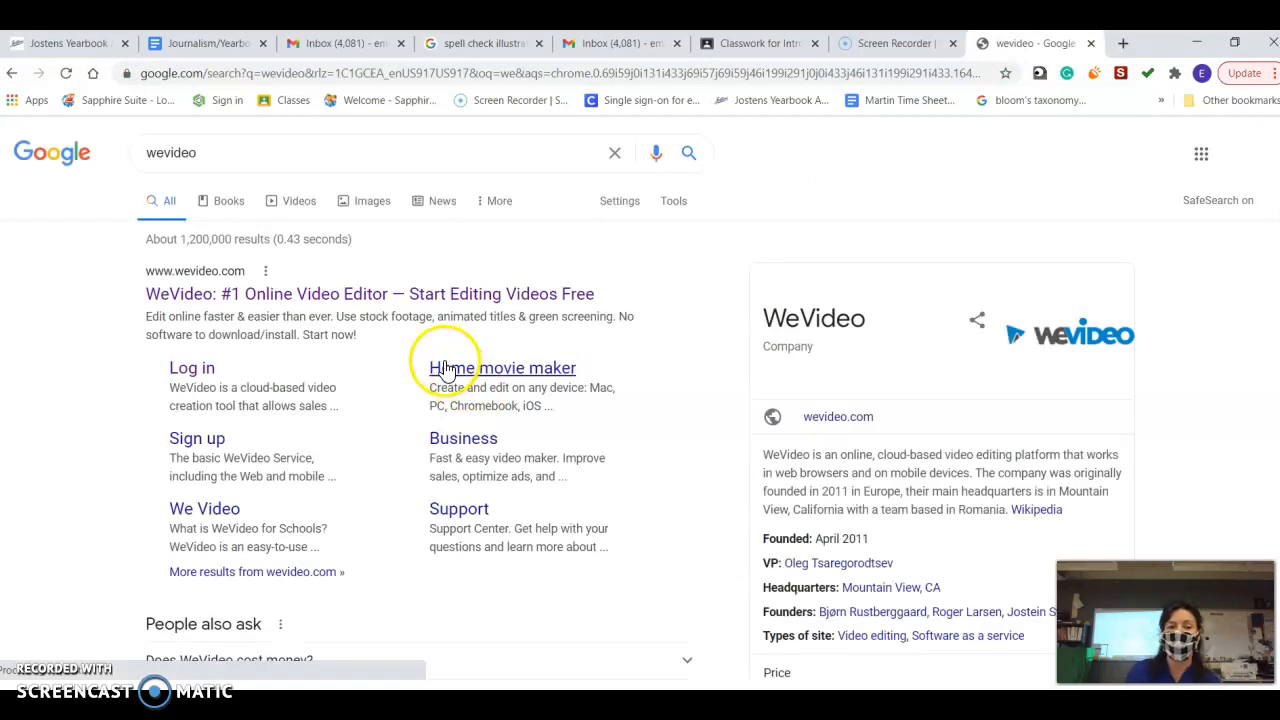
left_click(418, 290)
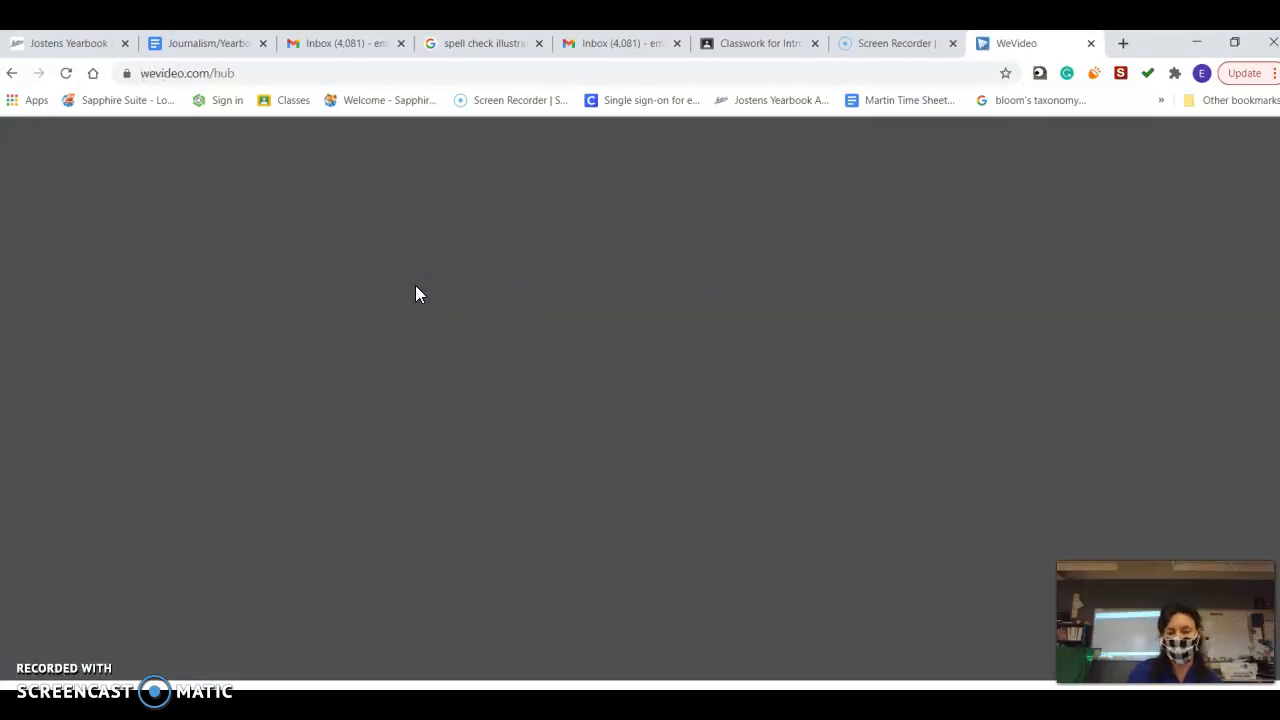
left_click(414, 303)
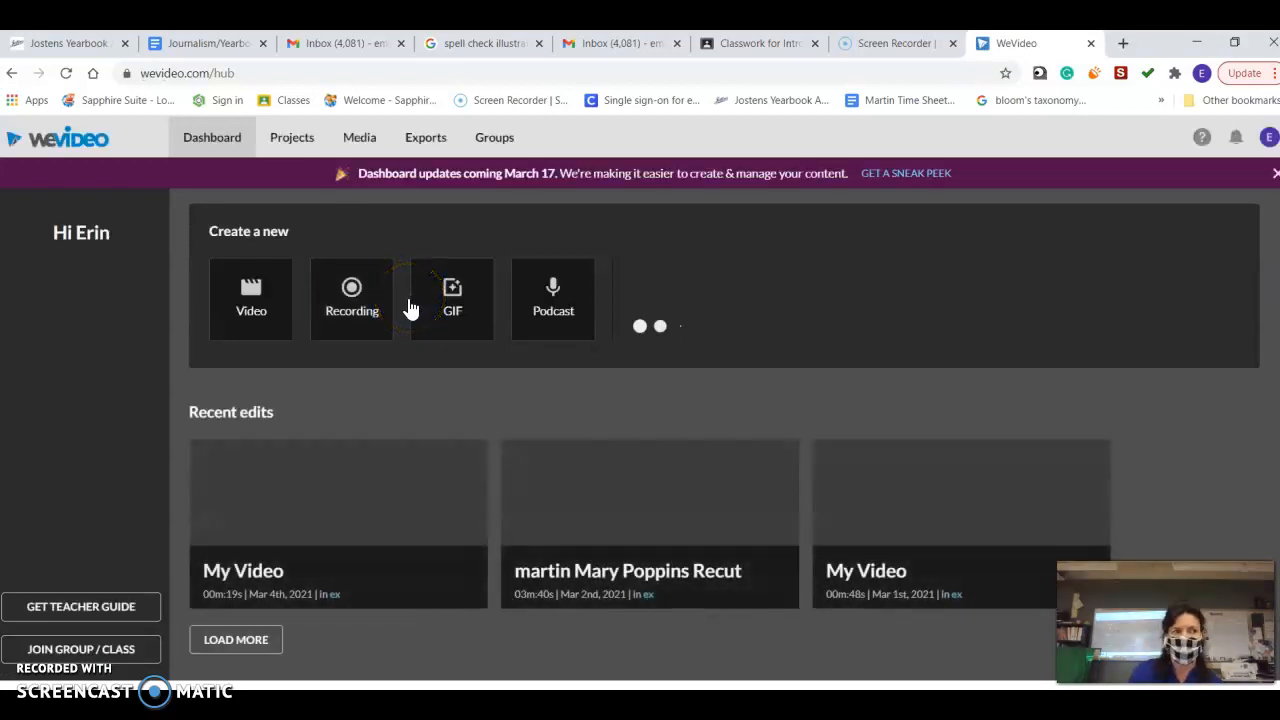
Create a new video edit saved in the "ex" project and start editing it.
left_click(393, 295)
left_click(246, 294)
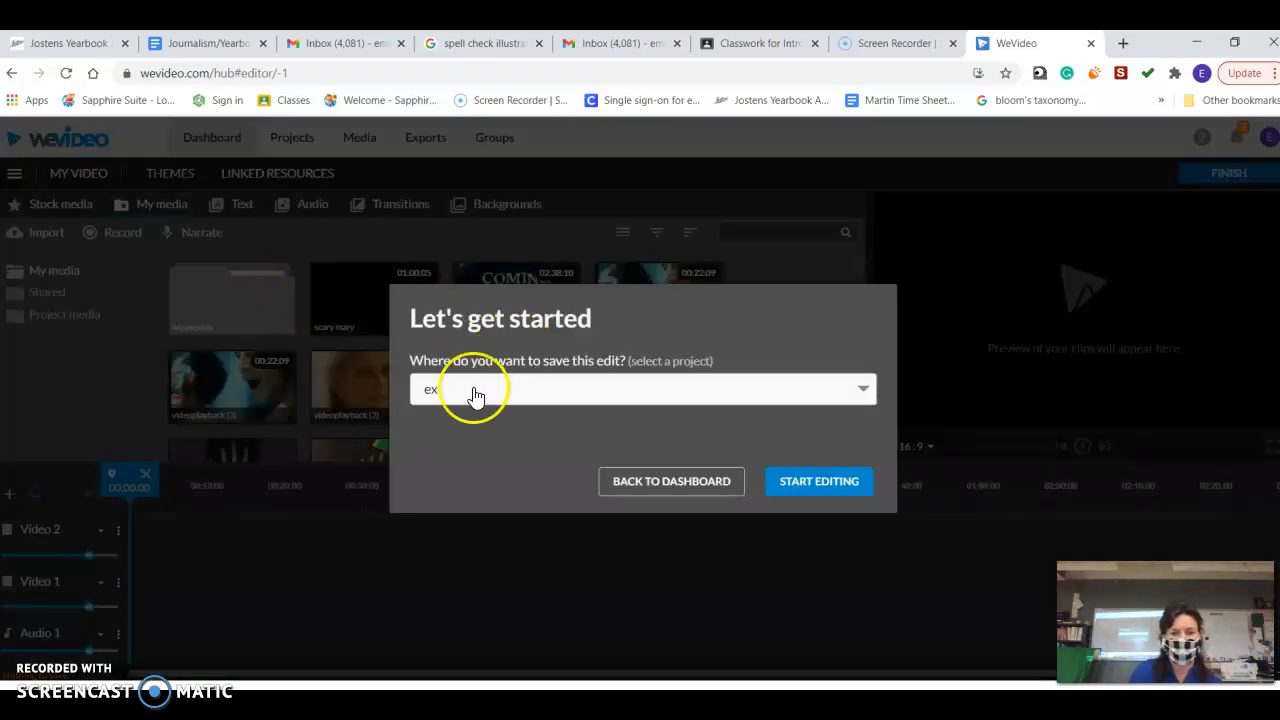
left_click(418, 393)
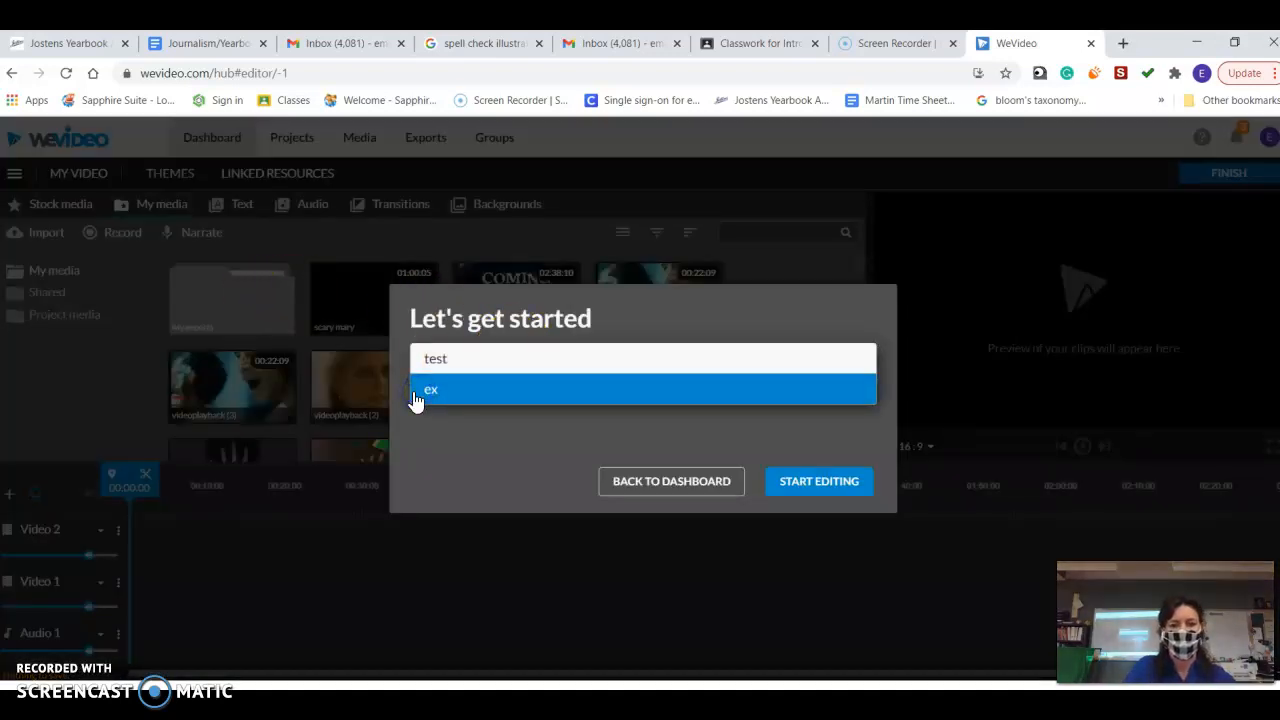
left_click(824, 481)
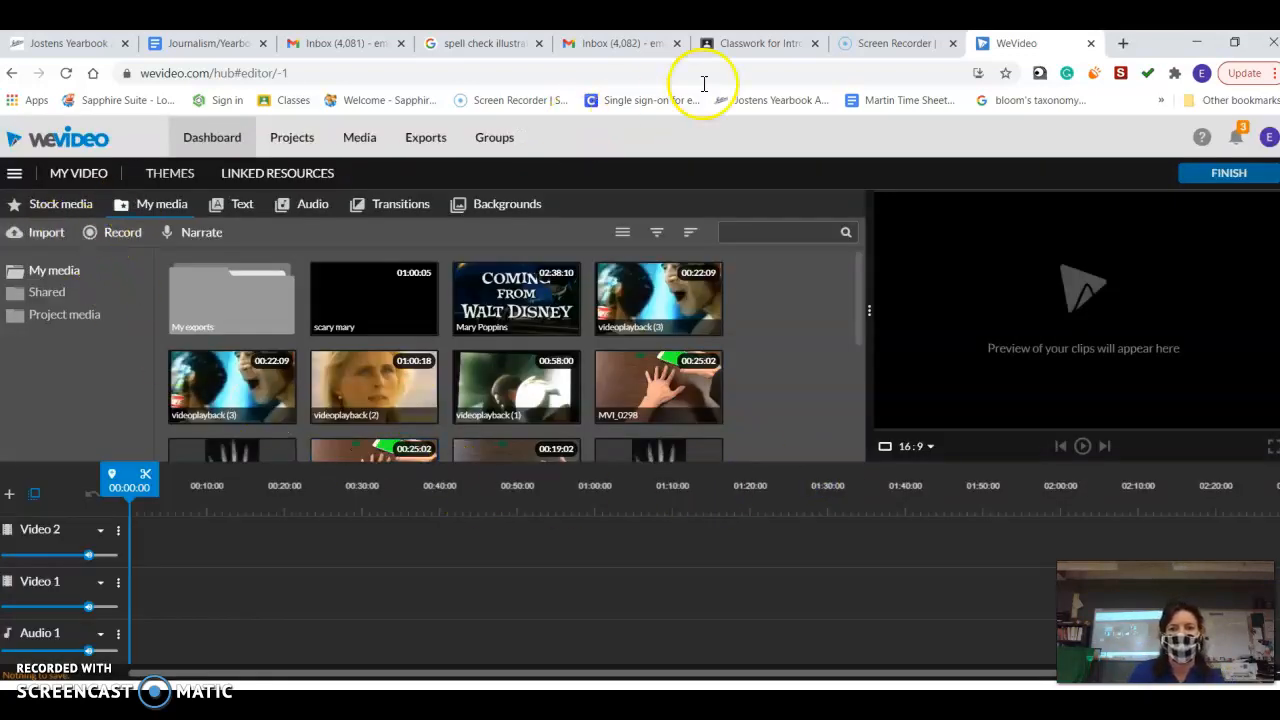
Open the "2015 08 30 The best off Green Screen" video from the Classroom assignment in Google Drive and download it.
left_click(791, 43)
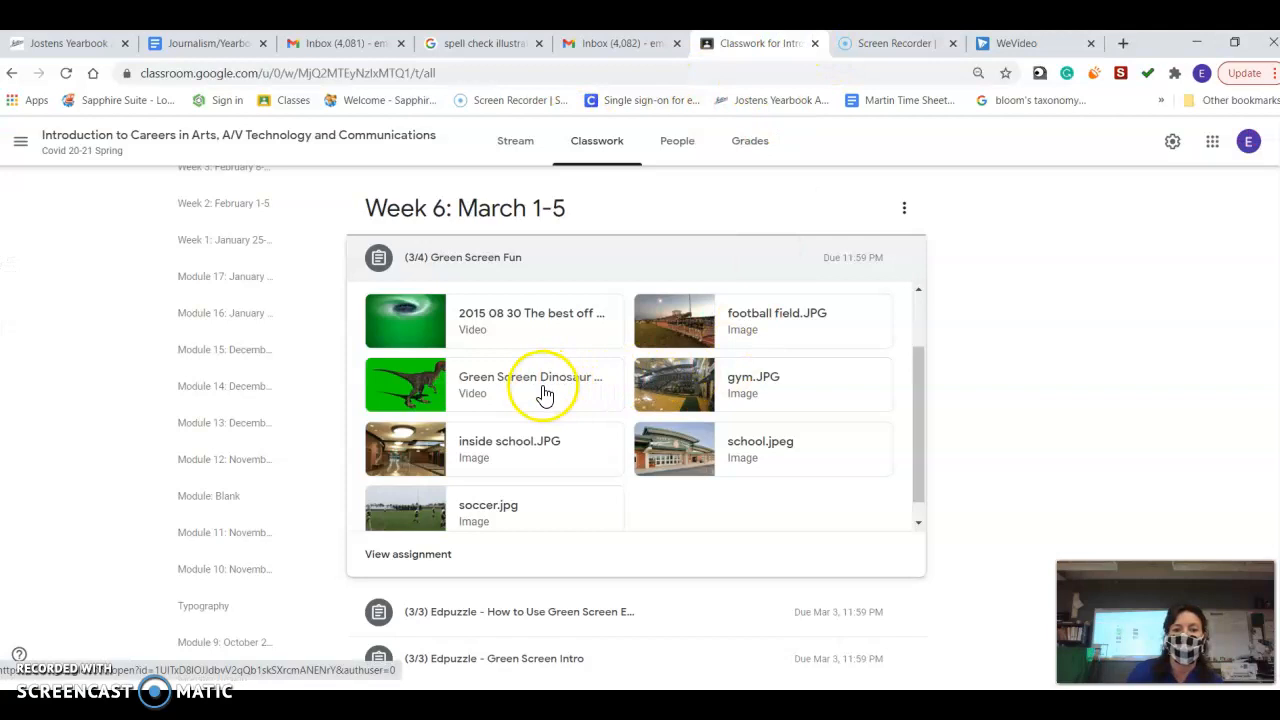
left_click(519, 318)
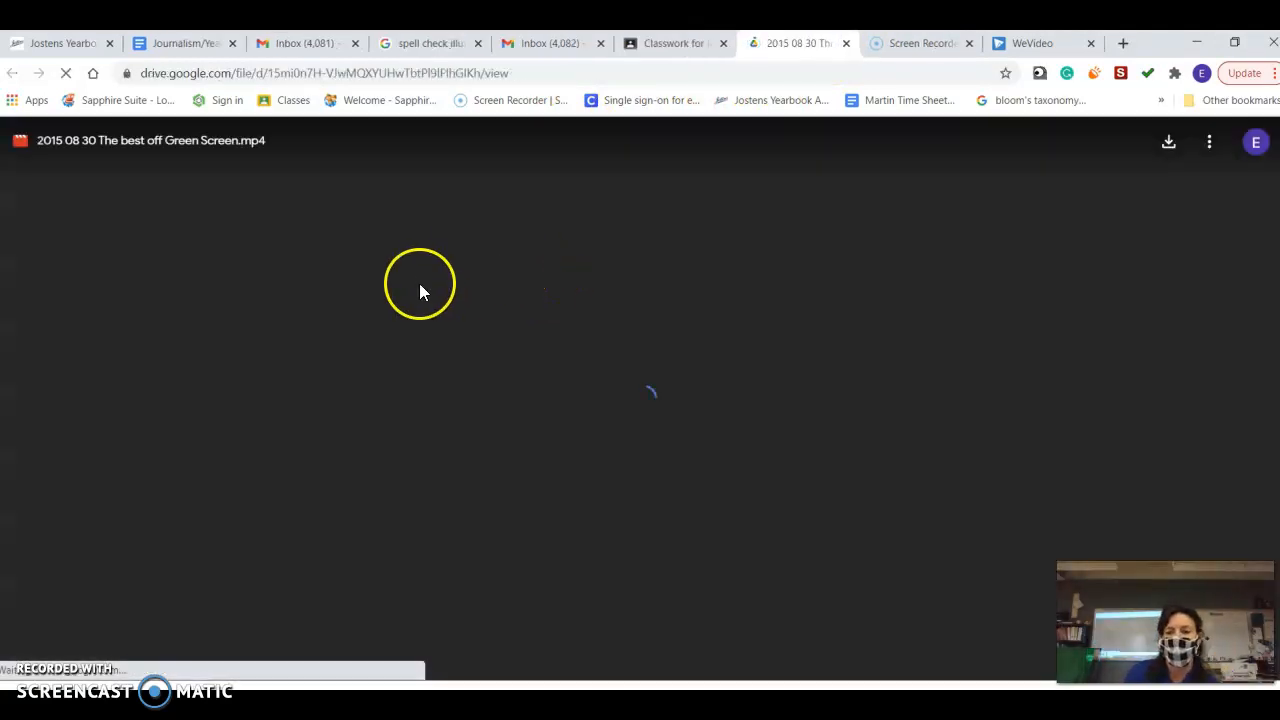
left_click(1207, 150)
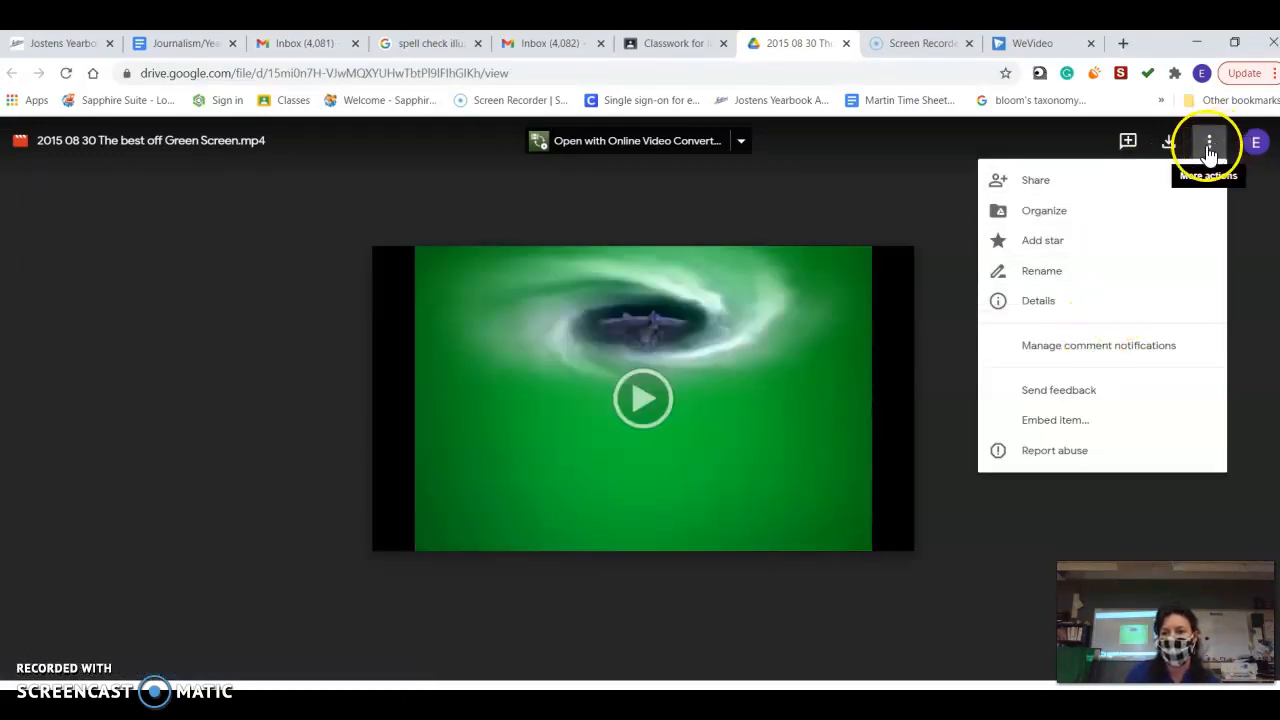
left_click(1172, 148)
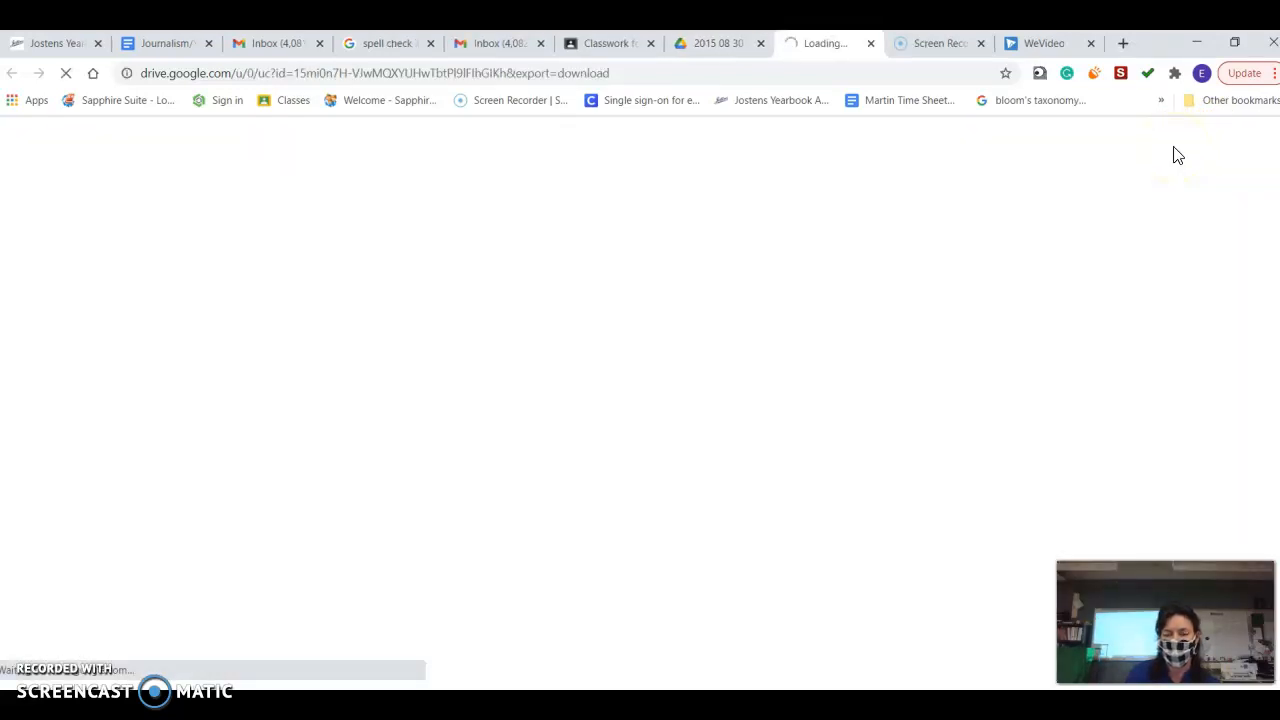
left_click(706, 44)
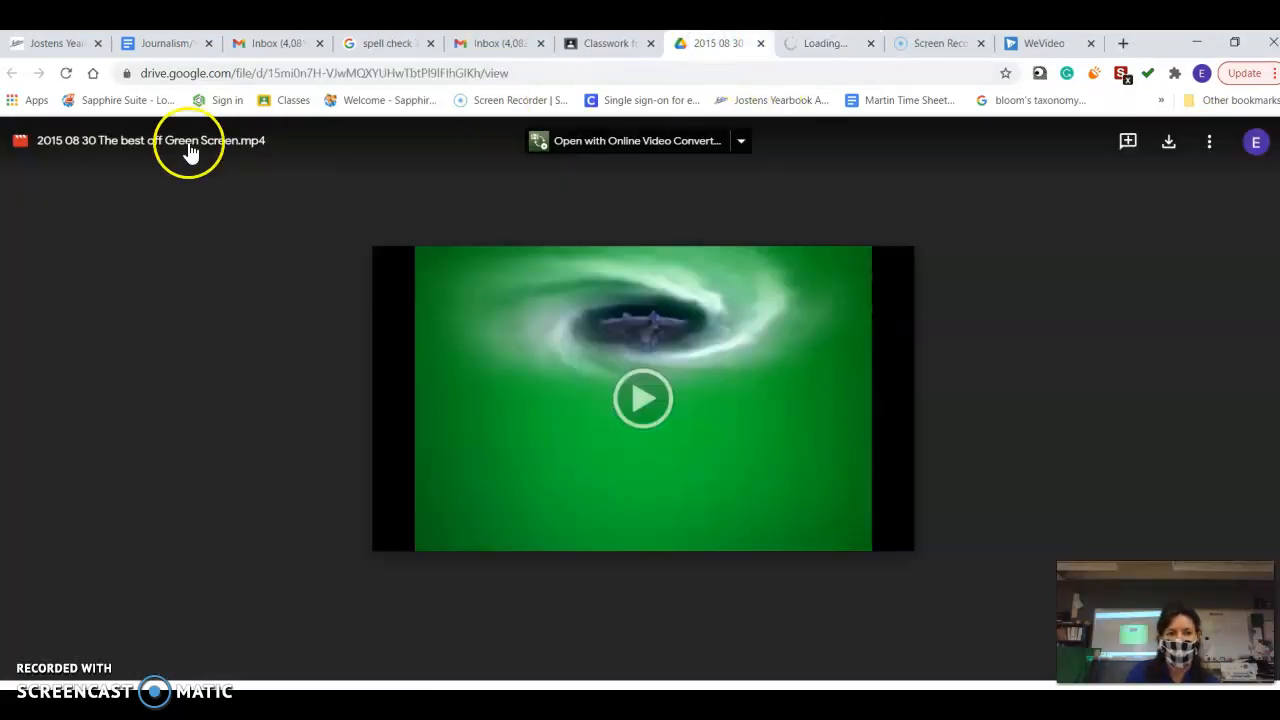
Open school.jpeg from the Classroom assignment in its own window and download it.
left_click(668, 46)
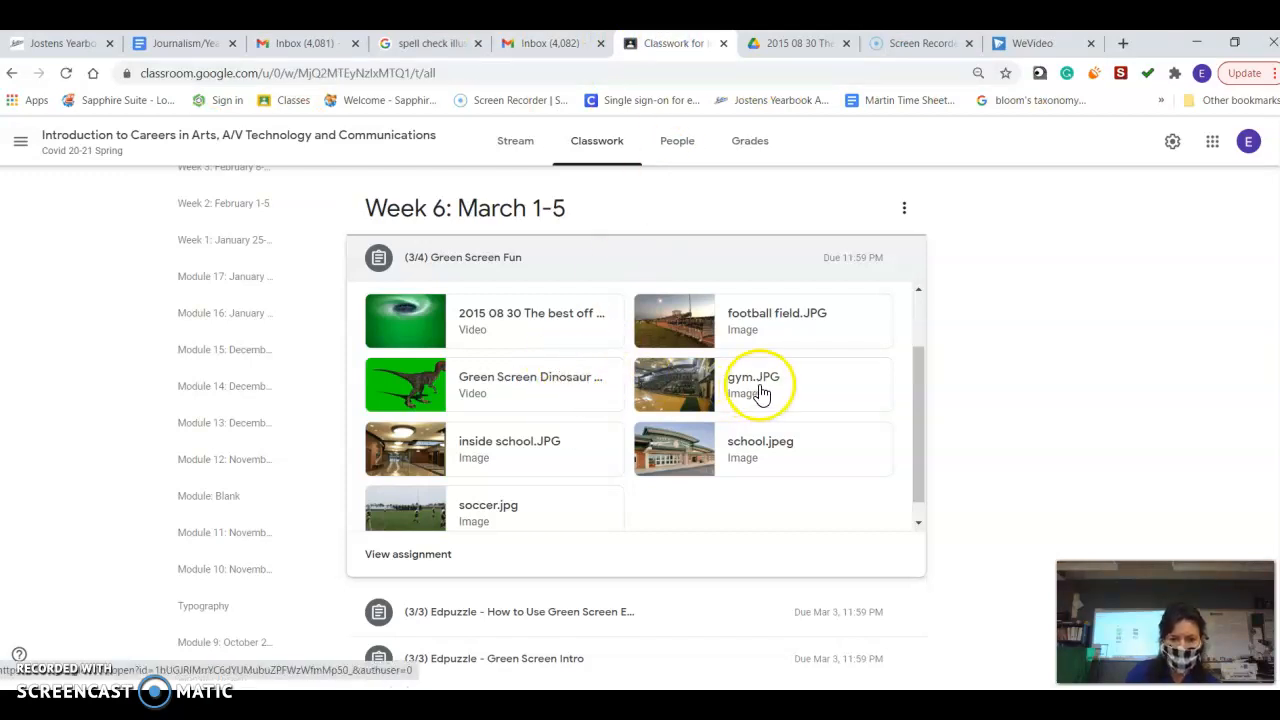
left_click(781, 446)
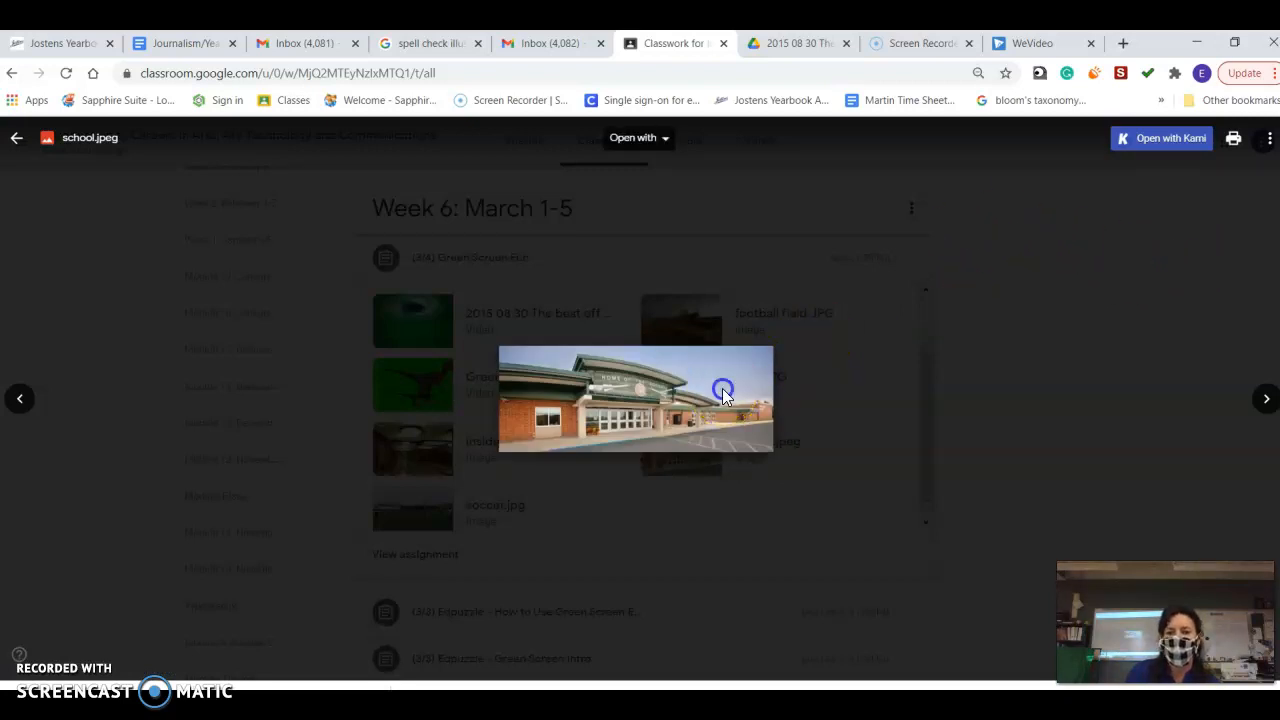
left_click(1268, 138)
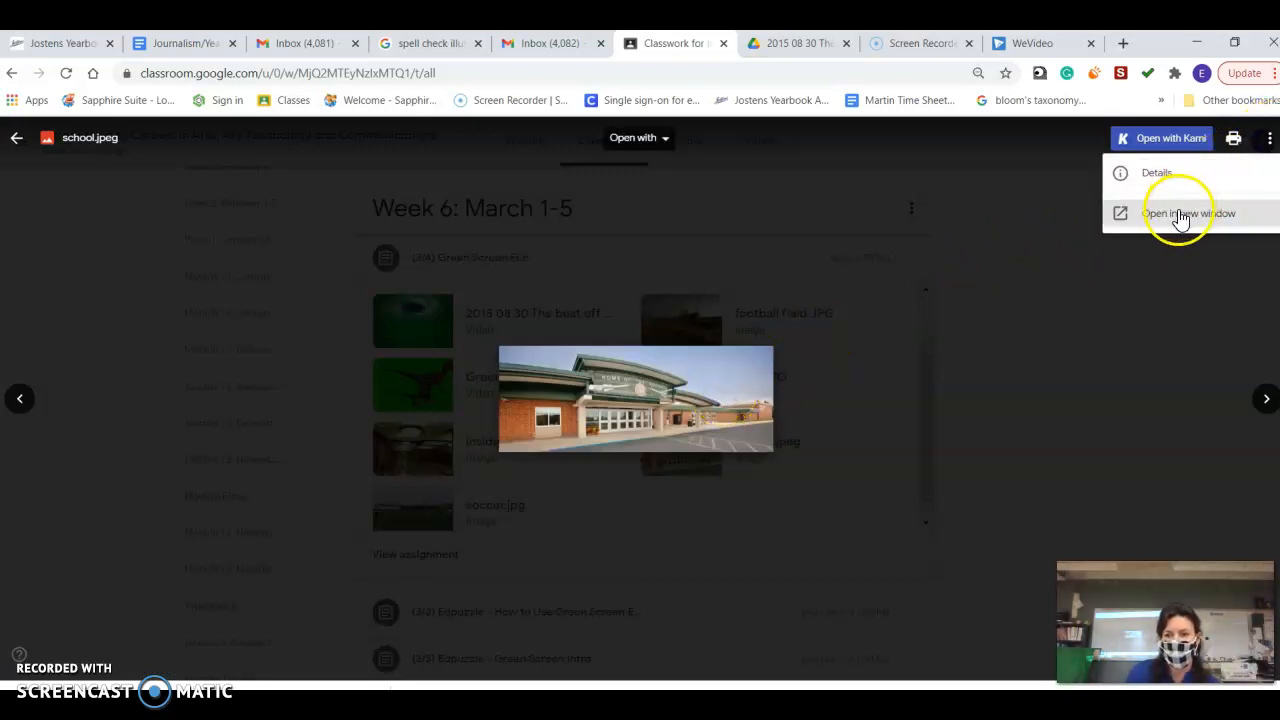
left_click(1193, 215)
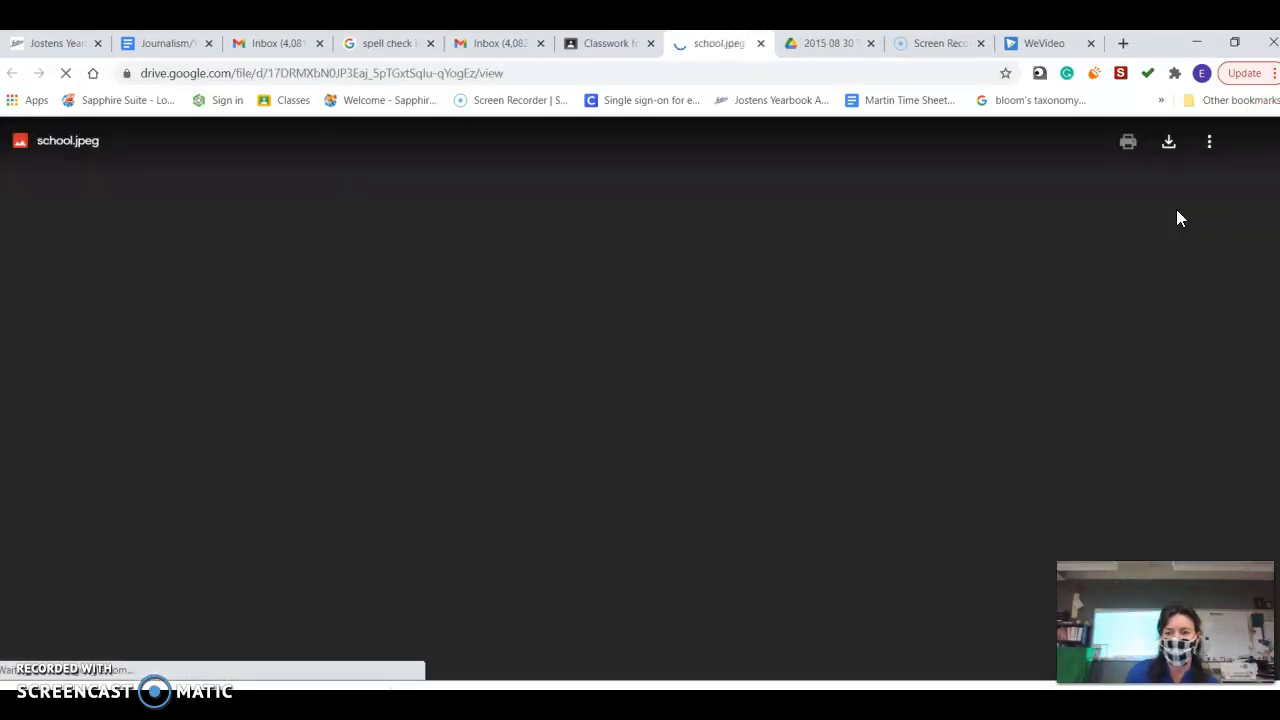
left_click(1171, 144)
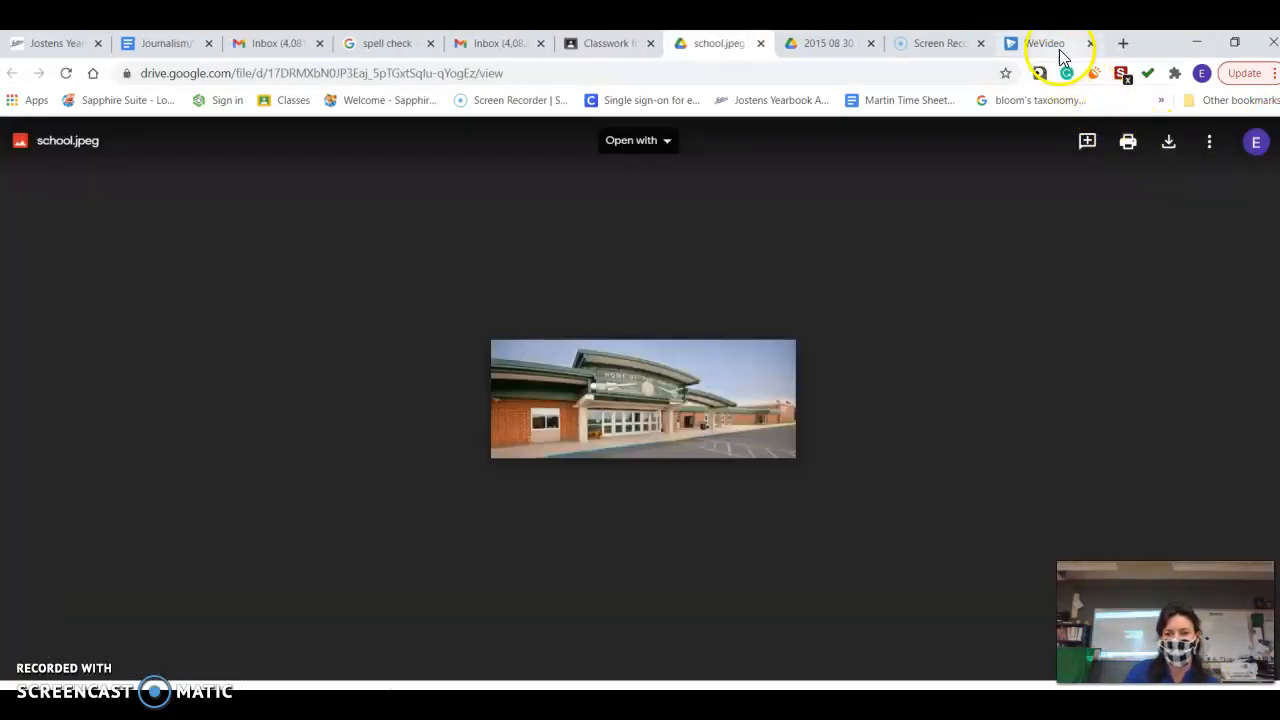
In WeVideo, import "school (2)" and "2015 08 30 The best off Green Screen (1)" from the Downloads folder into My media.
left_click(1060, 52)
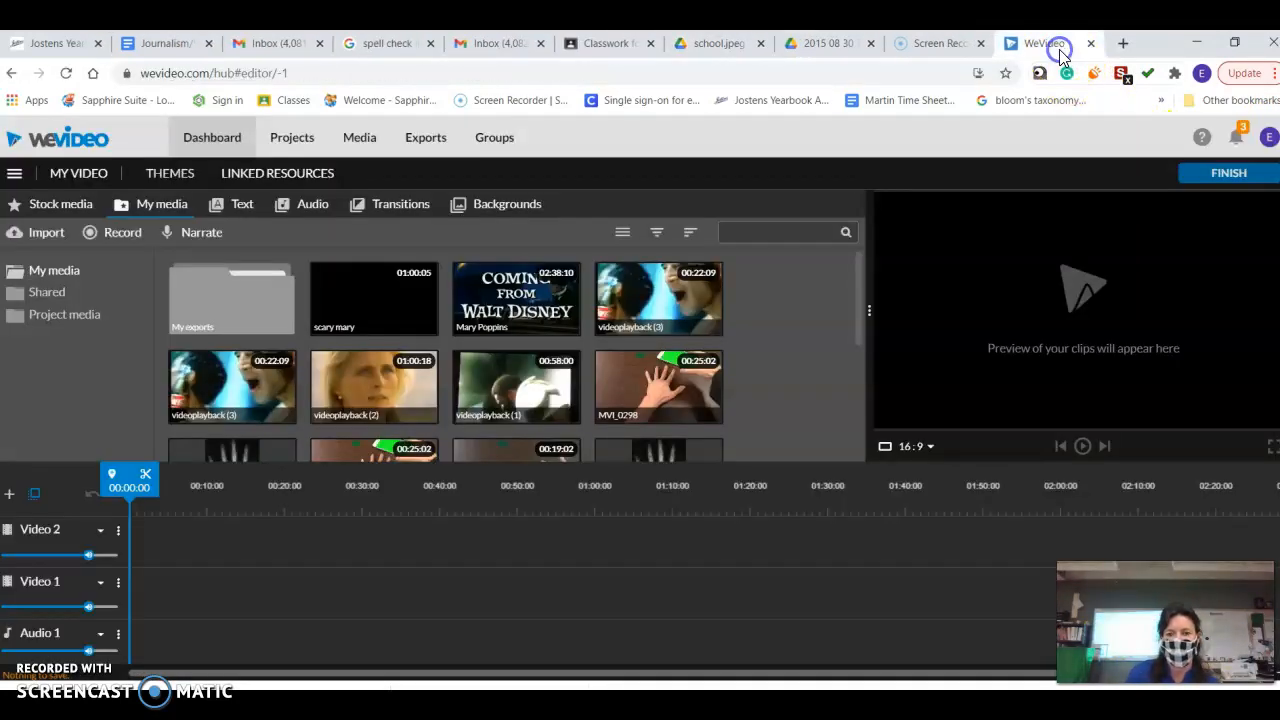
left_click(52, 238)
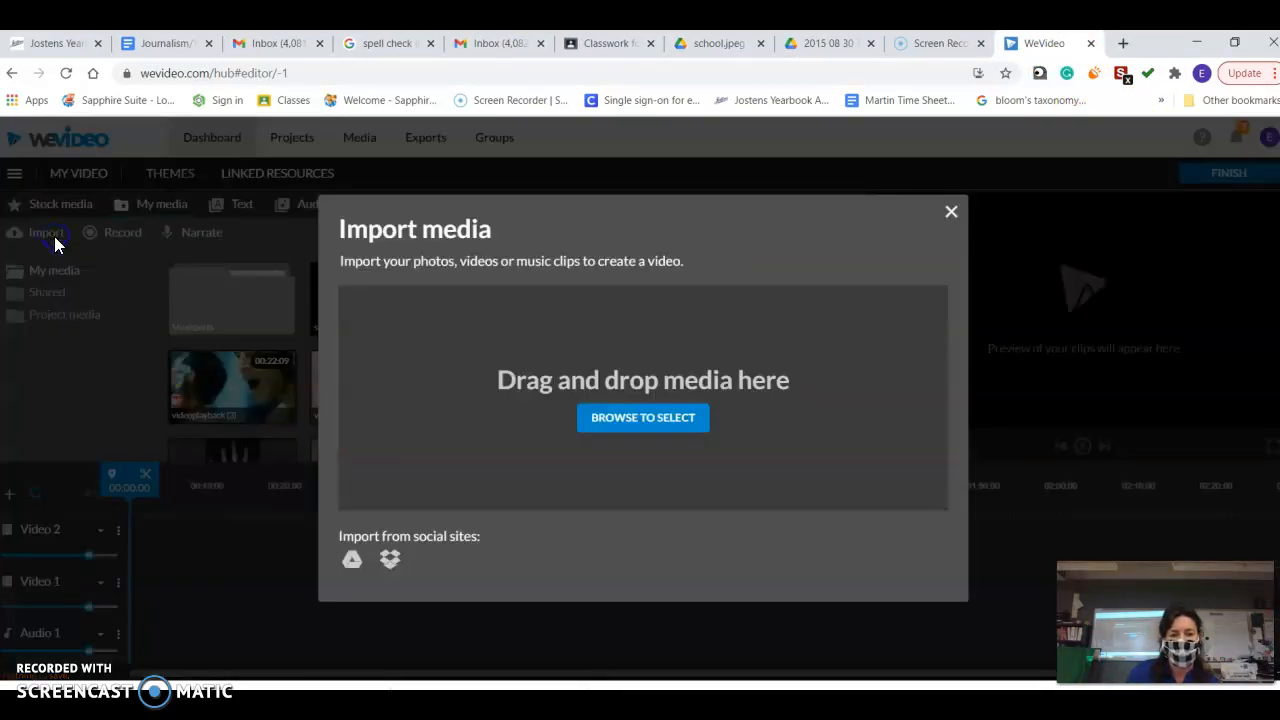
left_click(612, 418)
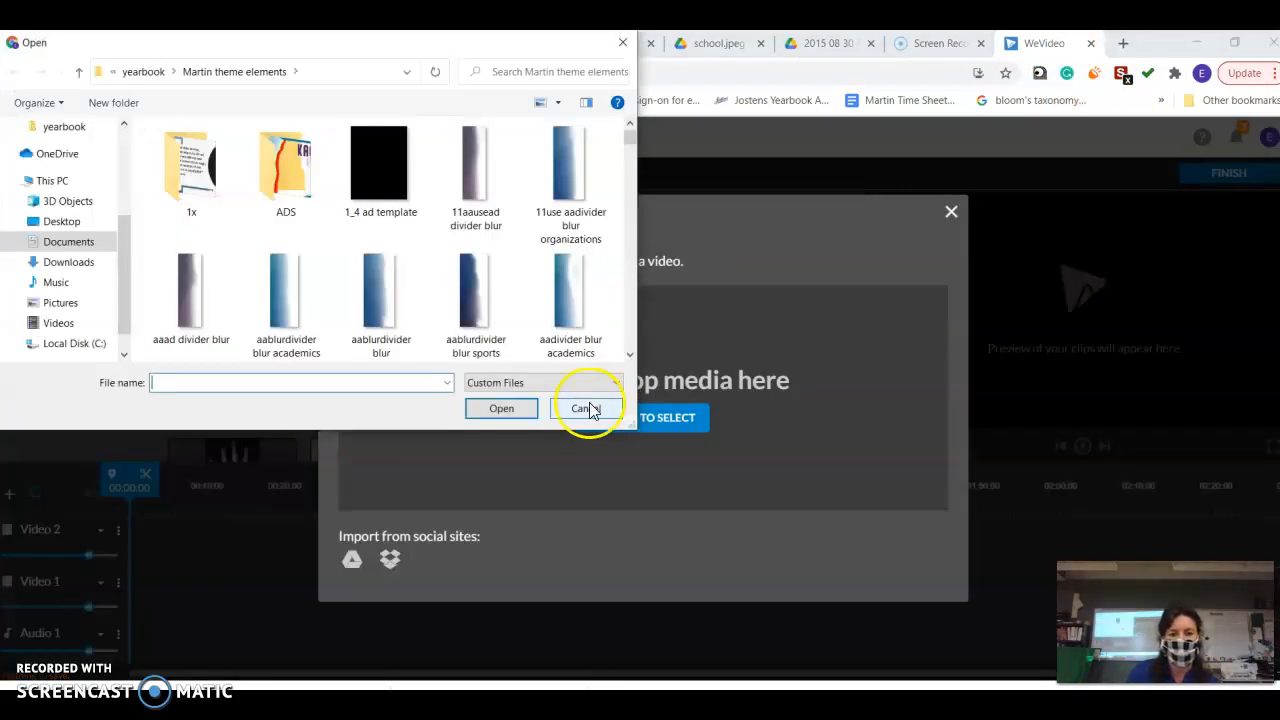
left_click(66, 261)
left_click(205, 174)
left_click(200, 191, "ctrl")
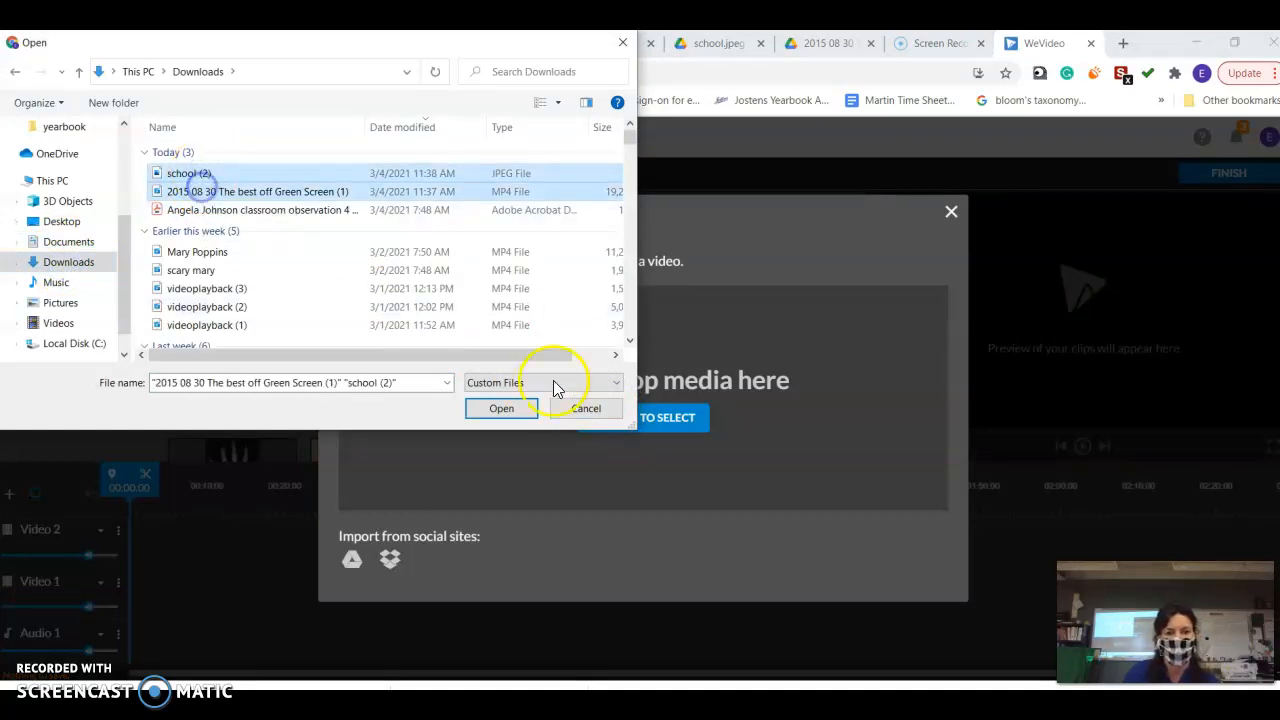
left_click(515, 407)
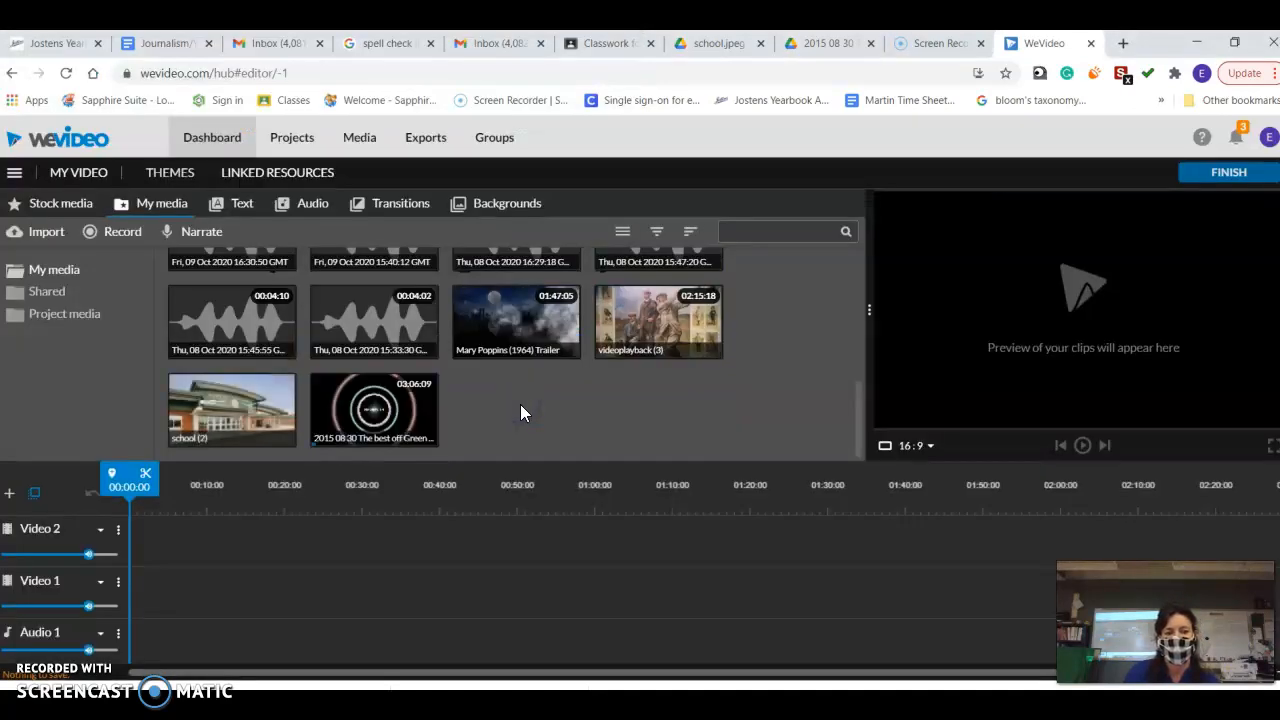
left_click(505, 404)
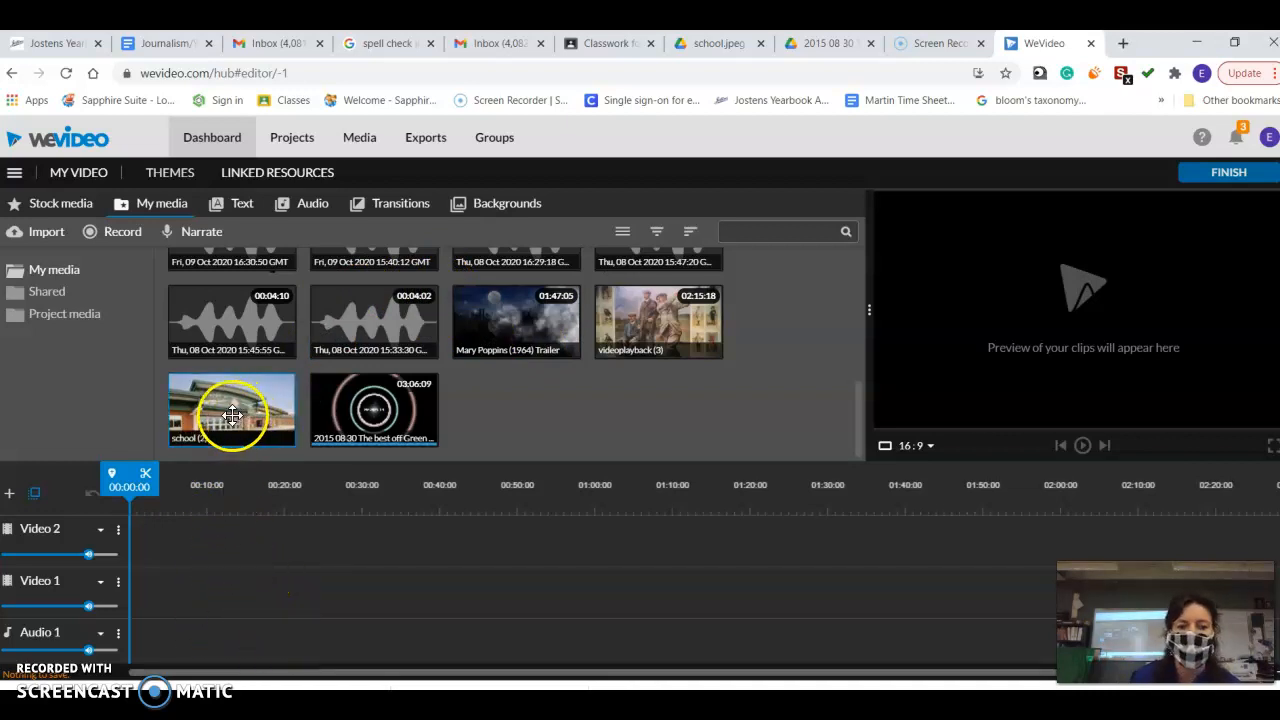
Place the school image at the start of Video 1 and the green screen video on Video 2 from about 9 seconds.
left_click_drag(232, 414, 147, 601)
left_click(156, 600)
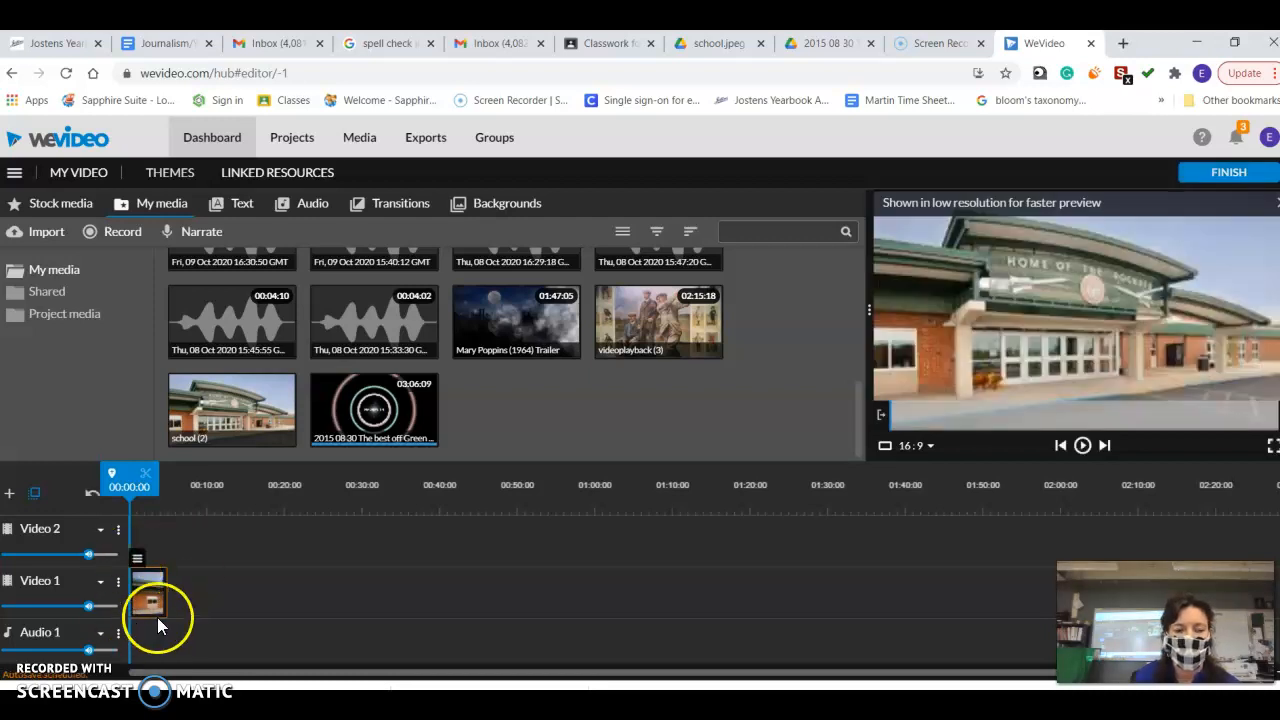
left_click_drag(366, 414, 224, 540)
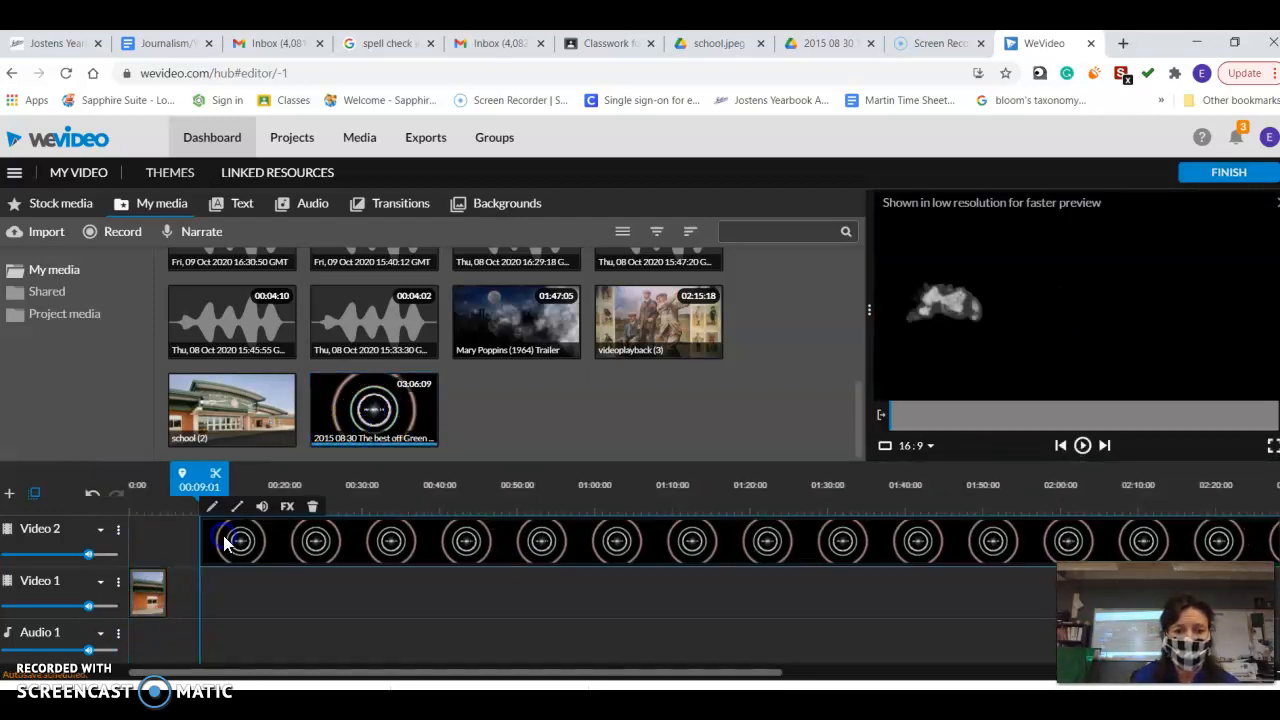
Split the green screen video on Video 2 at 00:44:23 and 00:53:01 to isolate the cow scene.
left_click(395, 503)
left_click_drag(391, 485, 477, 497)
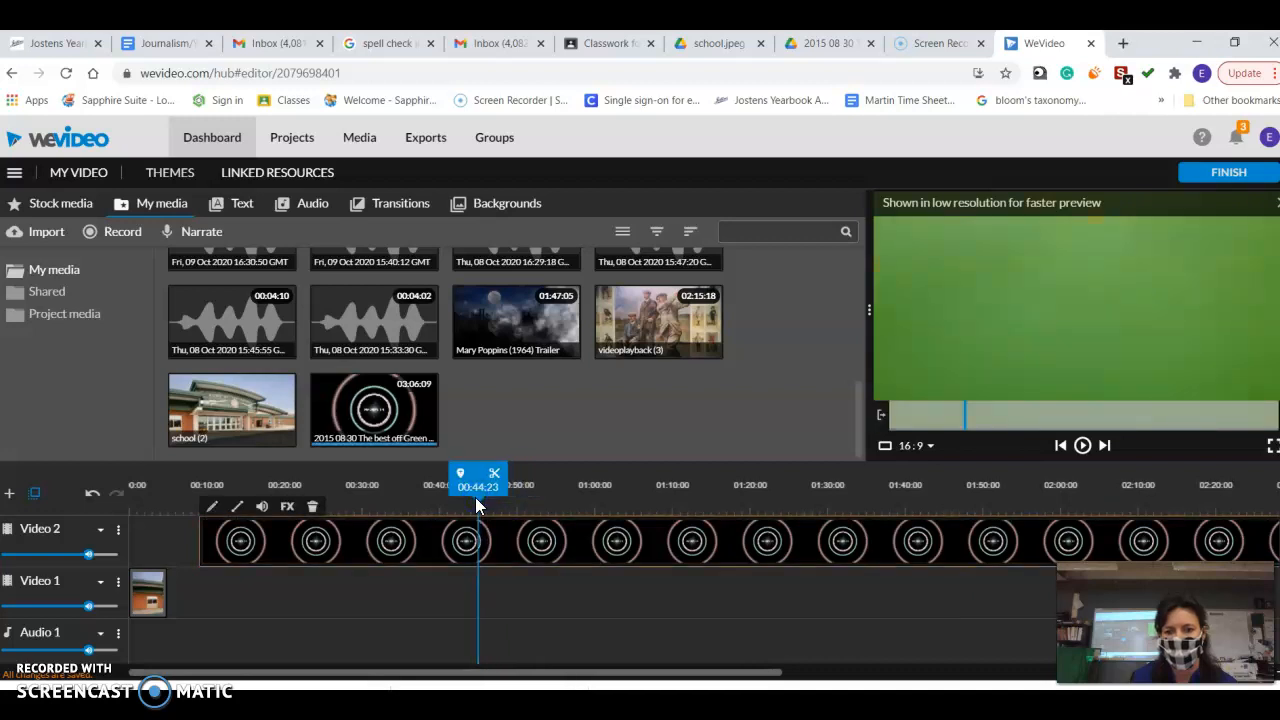
left_click(494, 473)
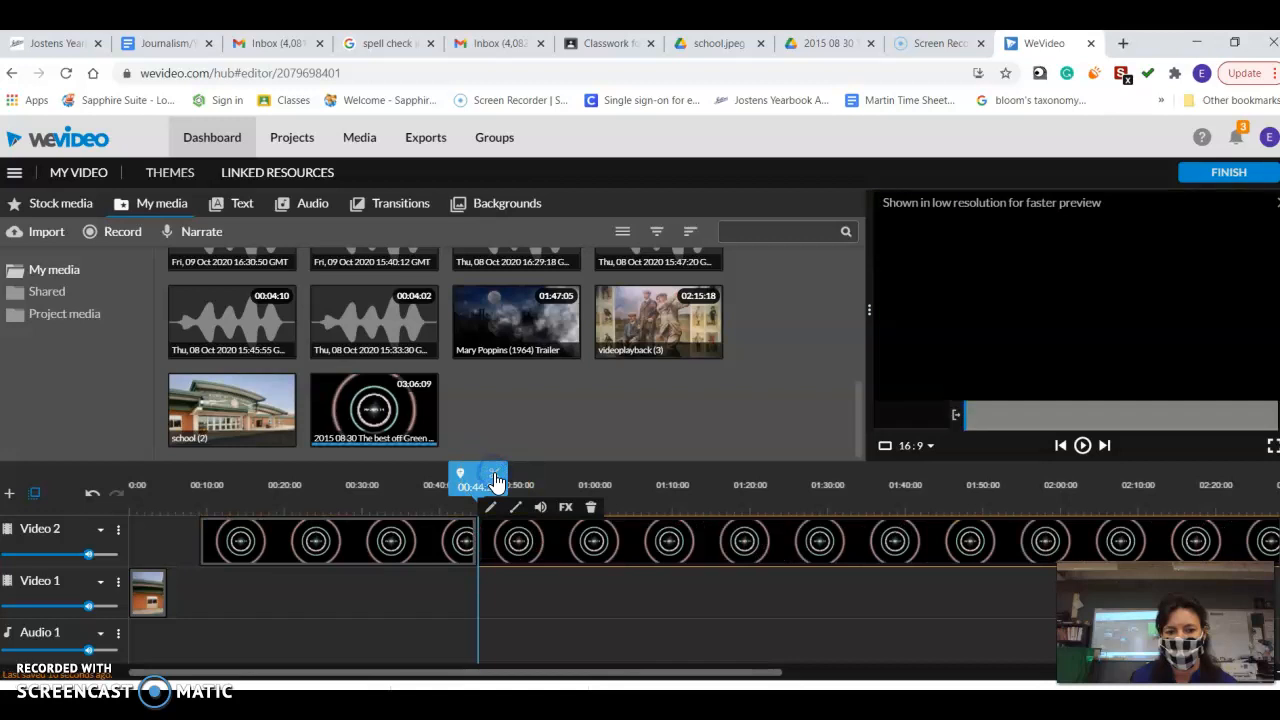
left_click_drag(495, 486, 503, 487)
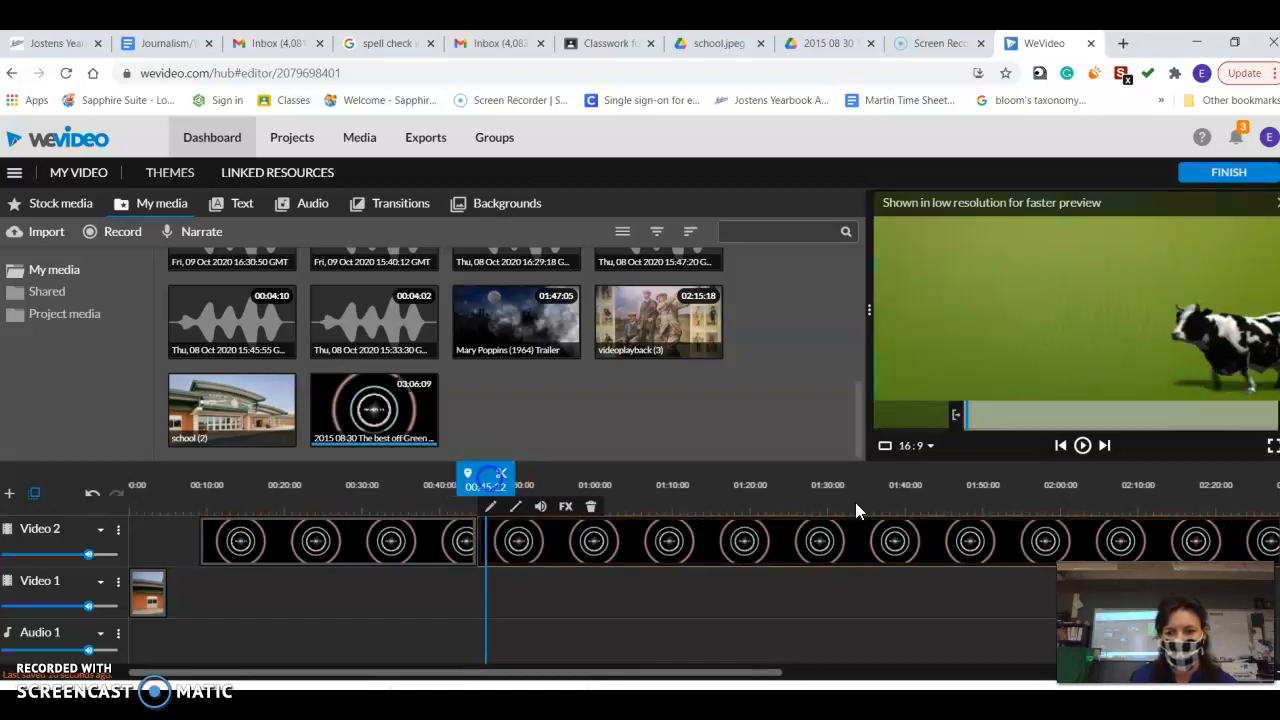
left_click(1082, 447)
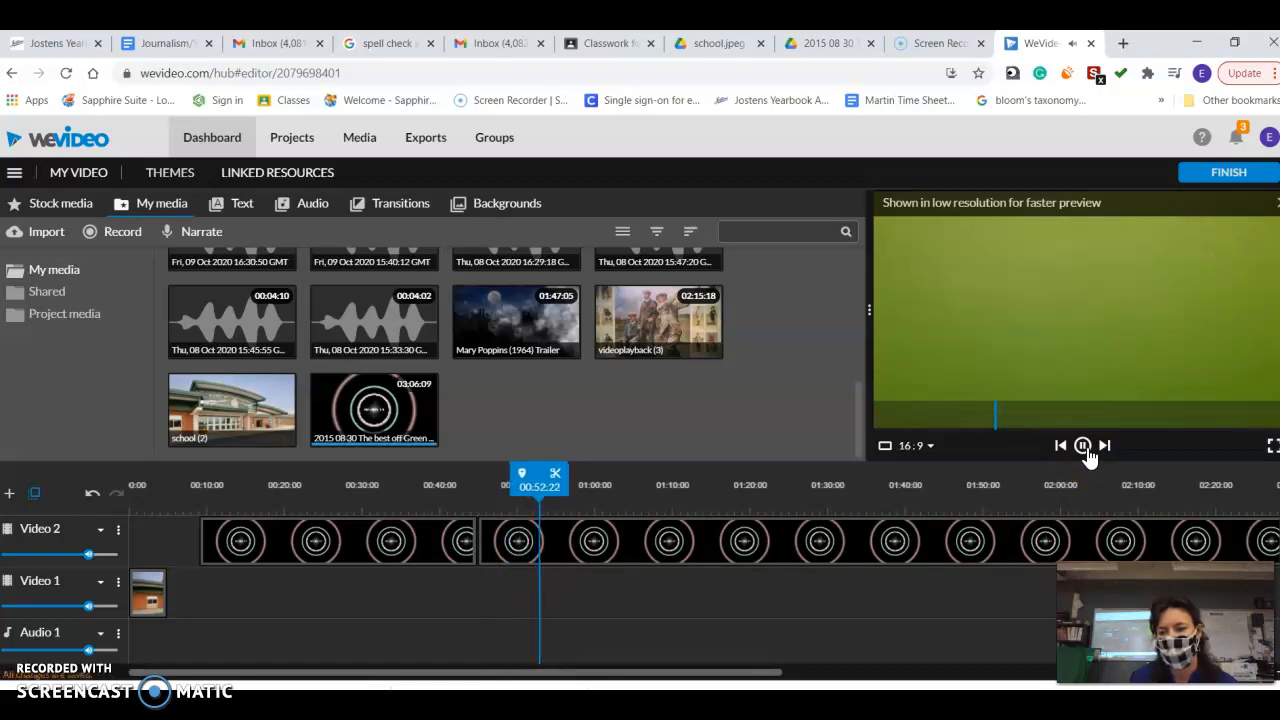
left_click(1085, 449)
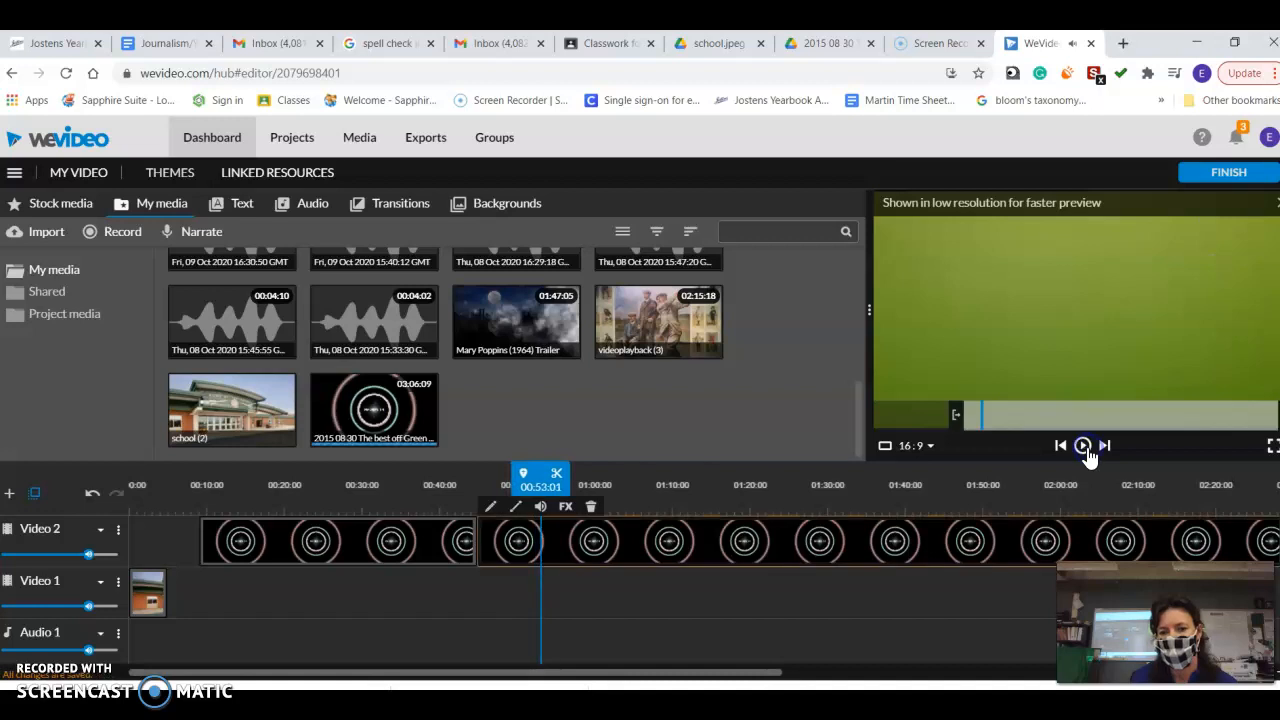
left_click(562, 484)
Delete the green screen video segments after and before the cow scene from Video 2.
left_click(519, 536)
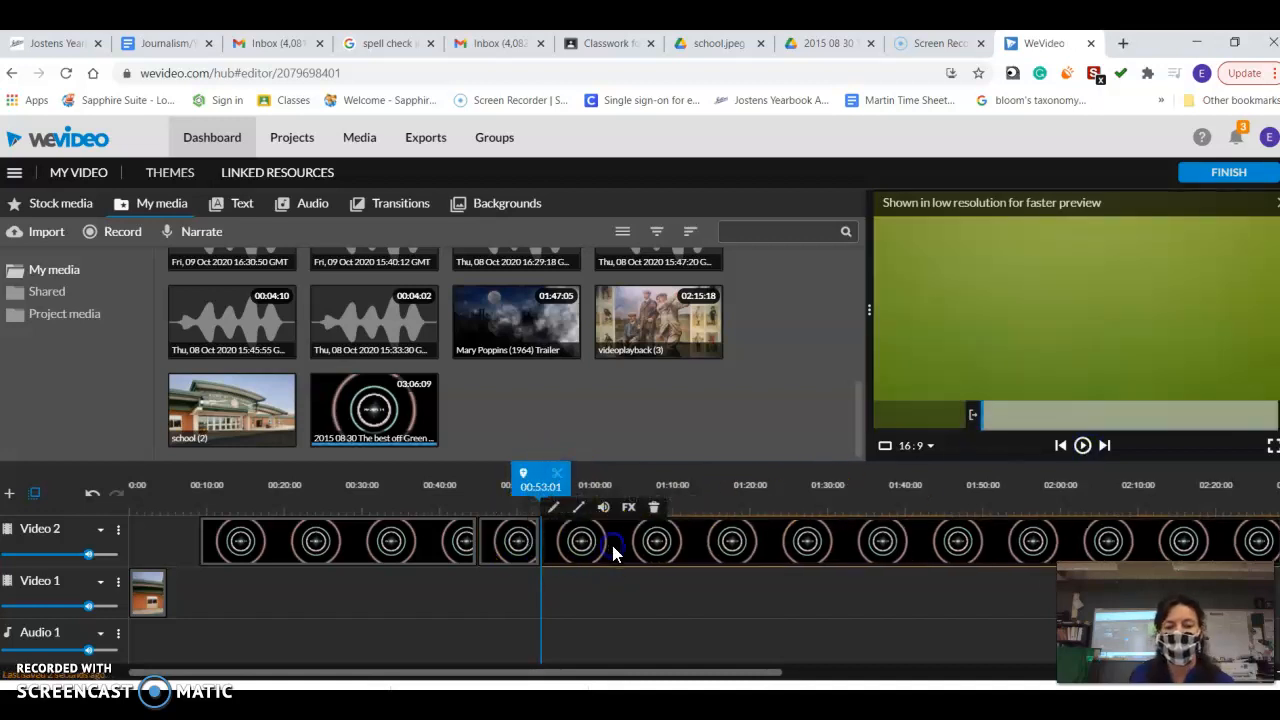
left_click(613, 553)
key("Delete")
left_click(430, 537)
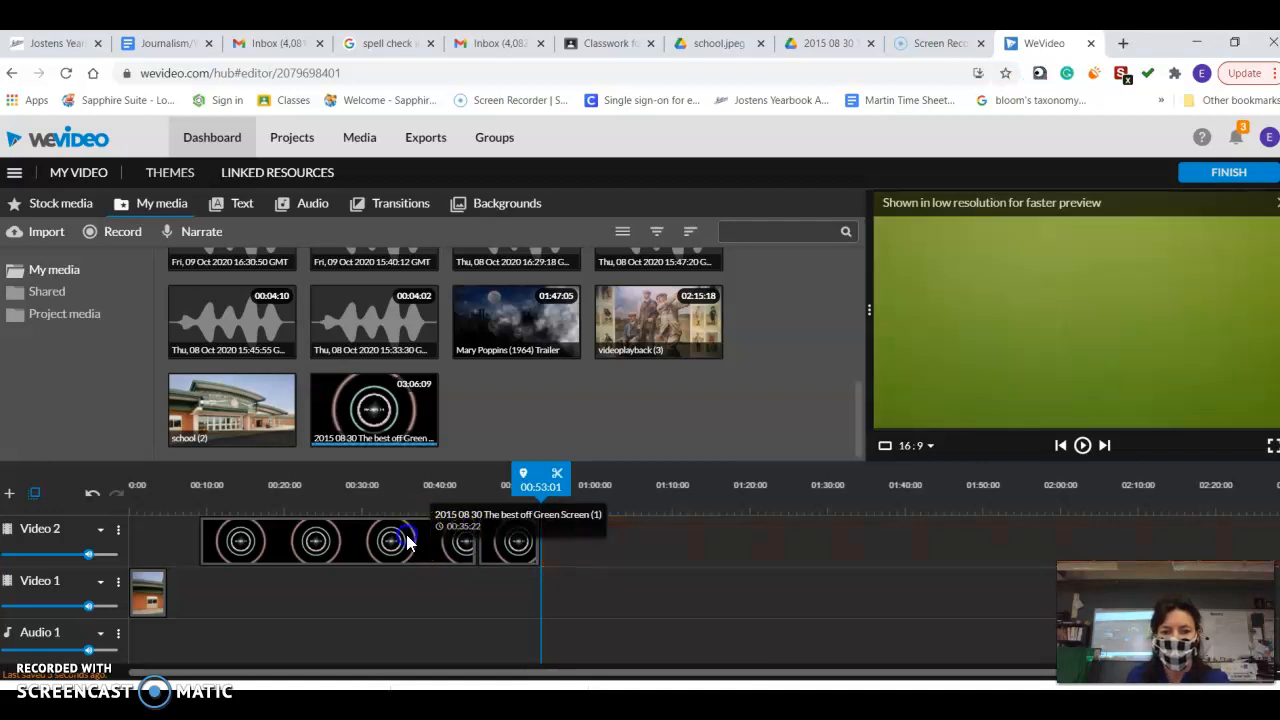
key("Delete")
Move the cow clip to the start of Video 2, extend the school image to about 8 seconds, and preview at 00:05:00.
left_click_drag(518, 537, 120, 598)
left_click(153, 505)
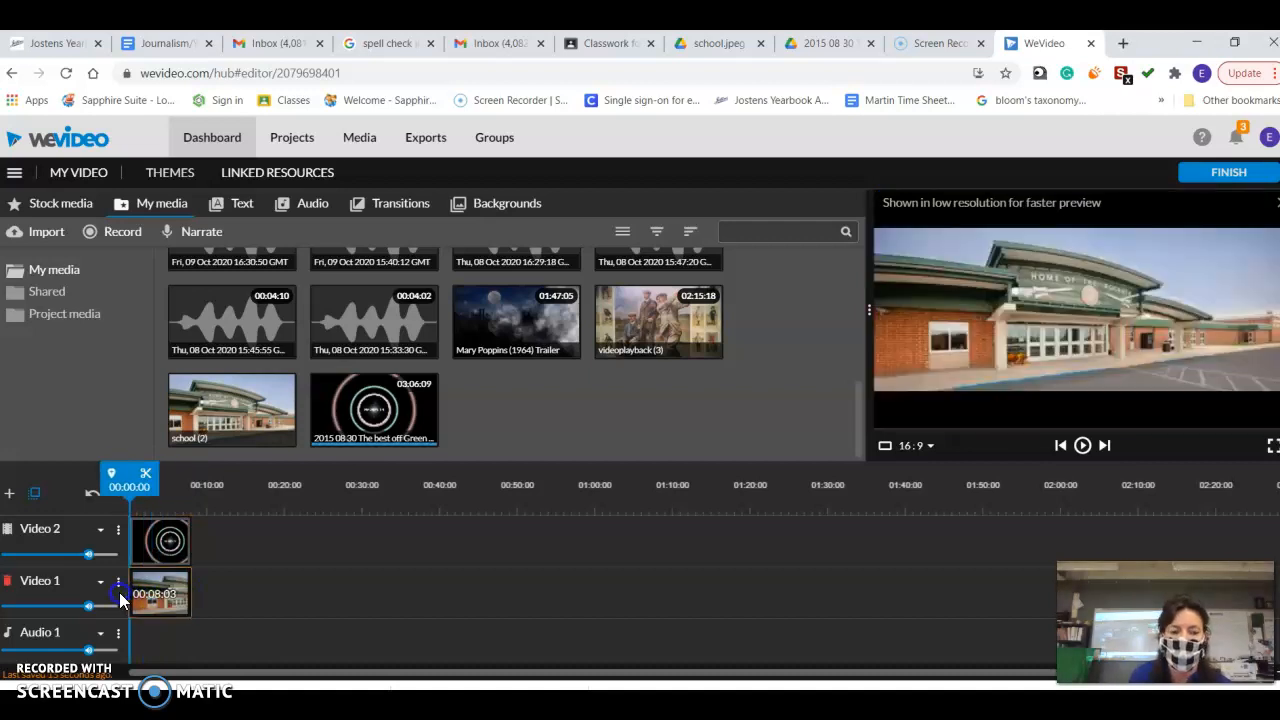
left_click(170, 558)
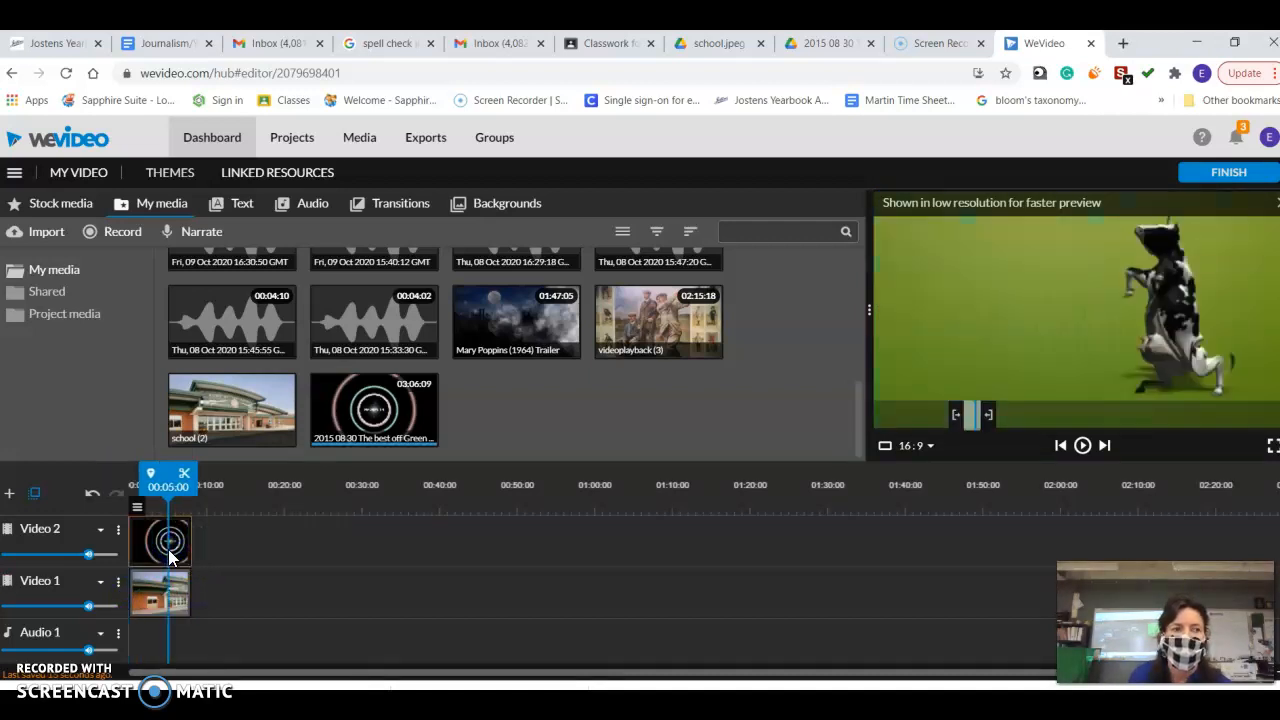
Remove the cow clip's green background with Color Keying, sampling colour 839e3d from the preview, and save the changes.
left_click(157, 537)
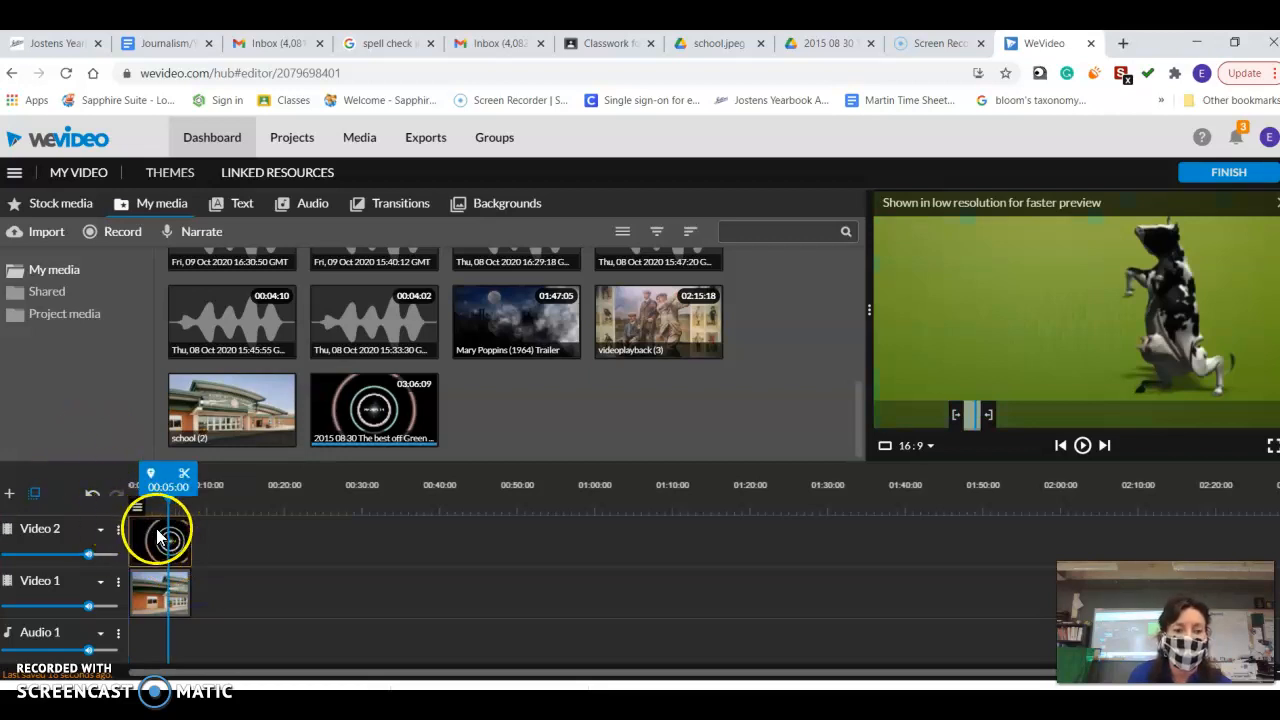
left_click(152, 510)
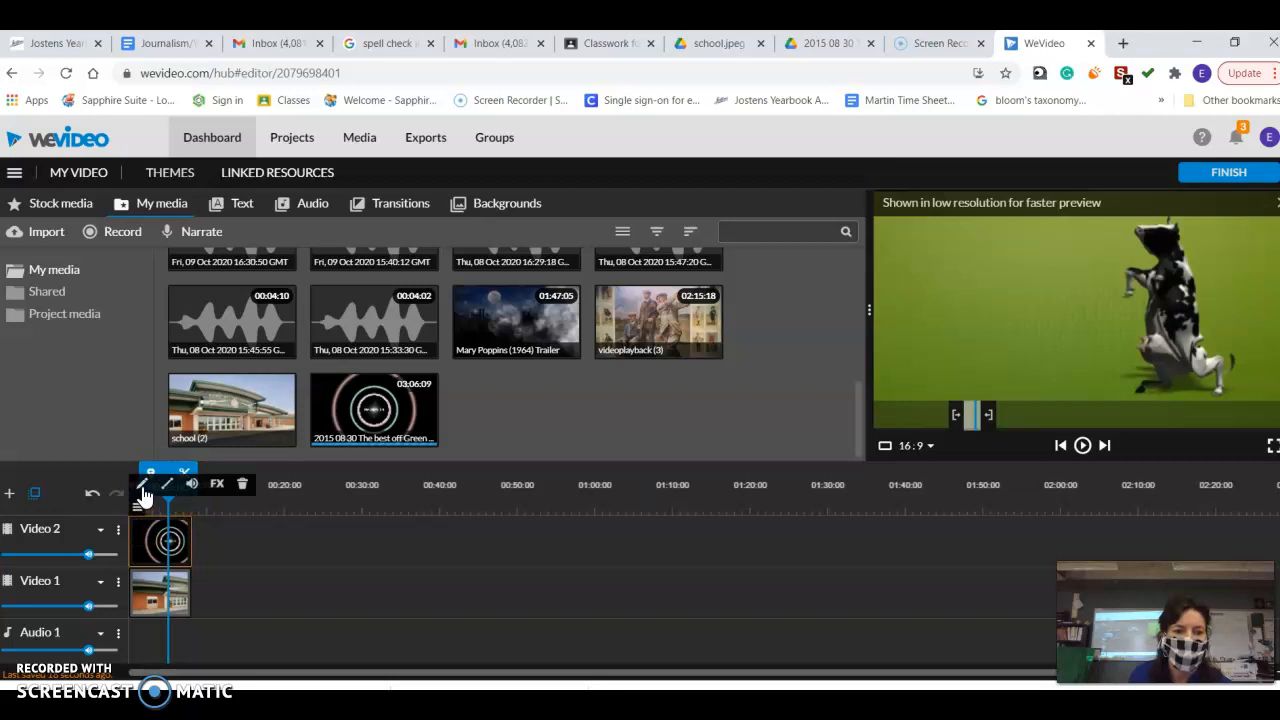
left_click(143, 488)
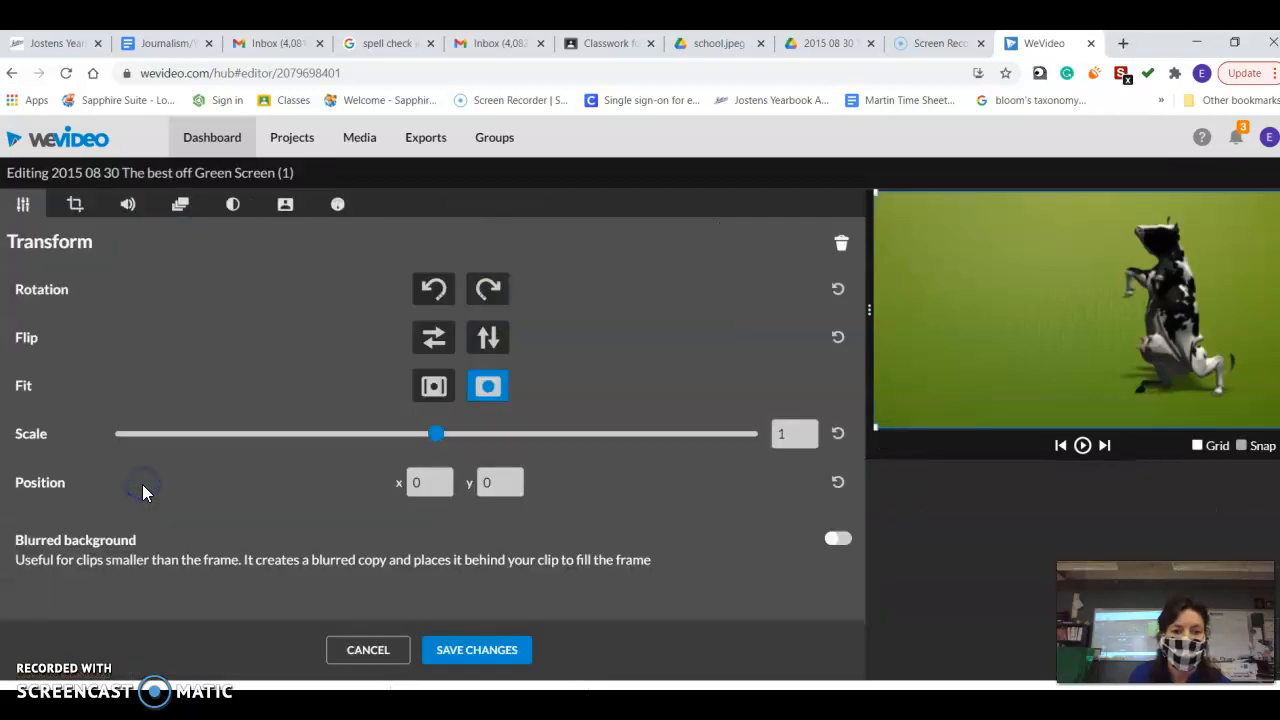
left_click(337, 207)
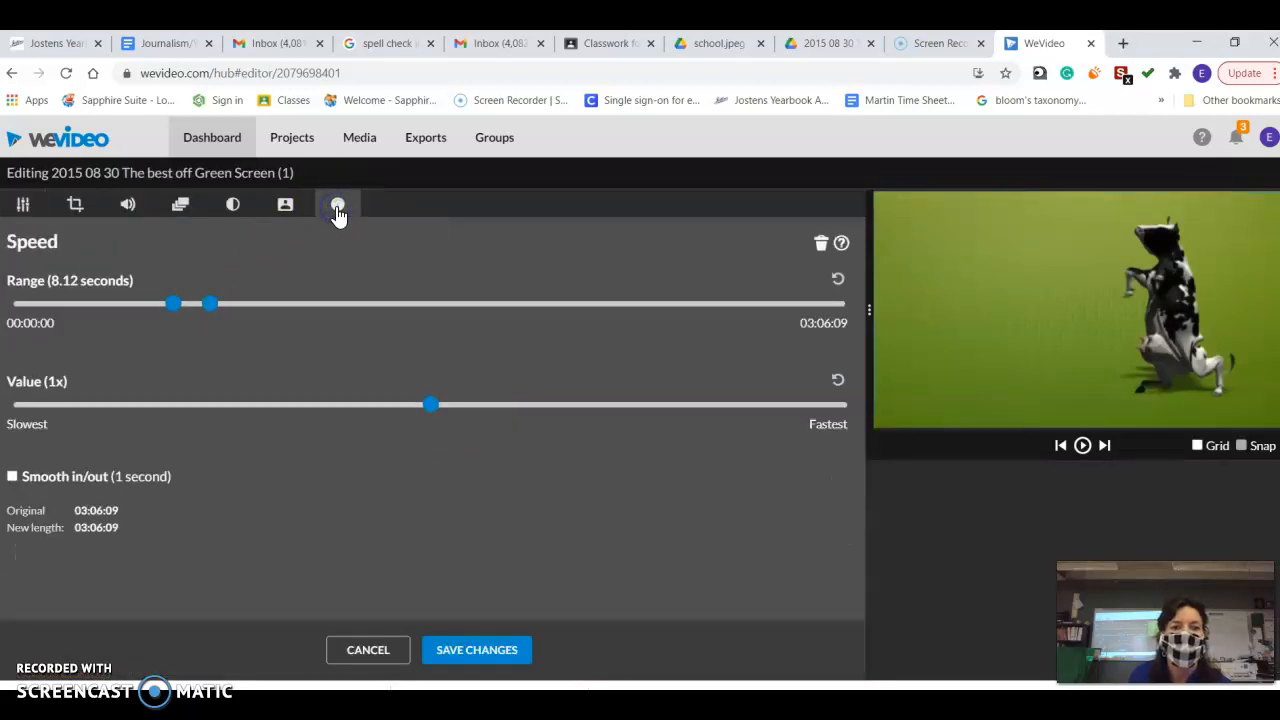
left_click(286, 208)
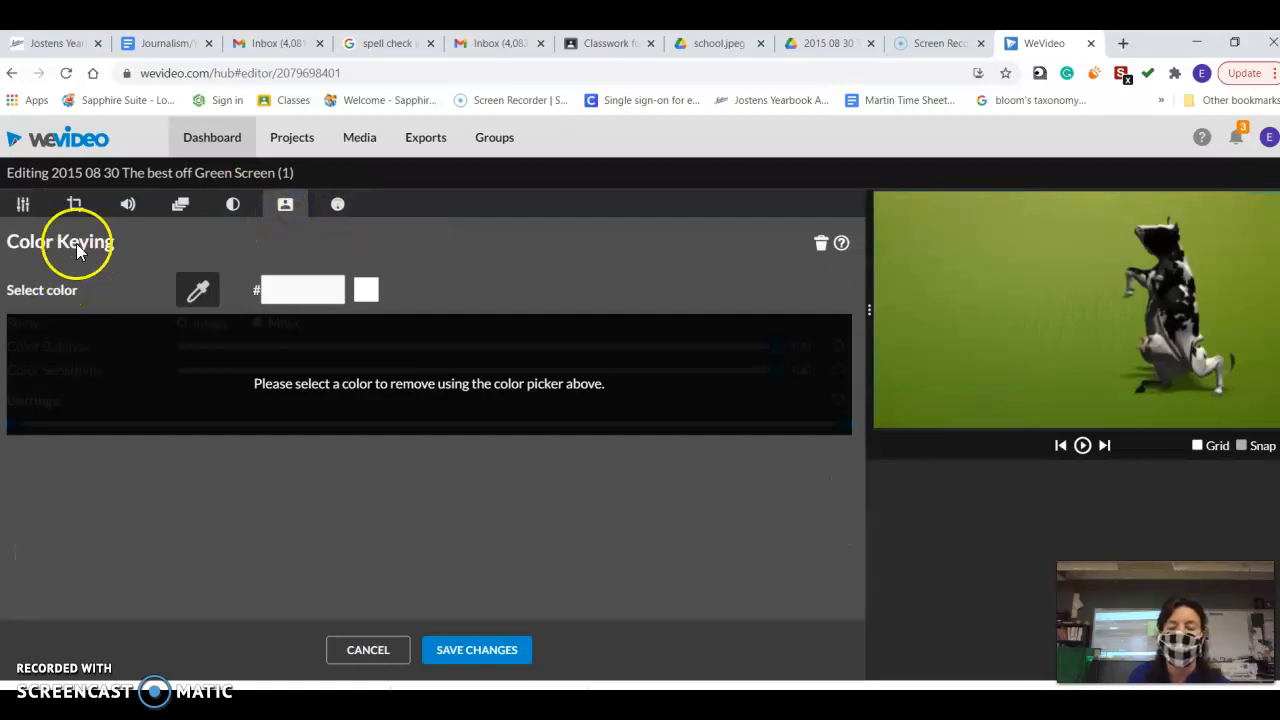
left_click(199, 296)
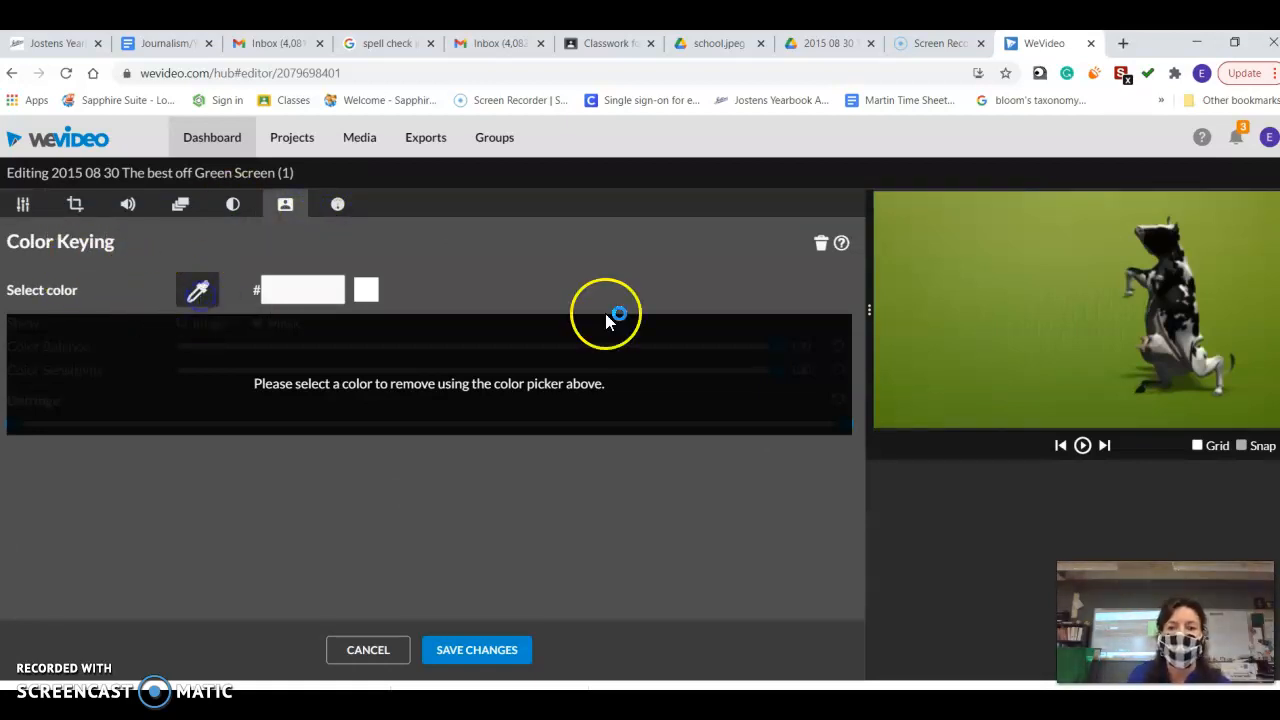
left_click(982, 265)
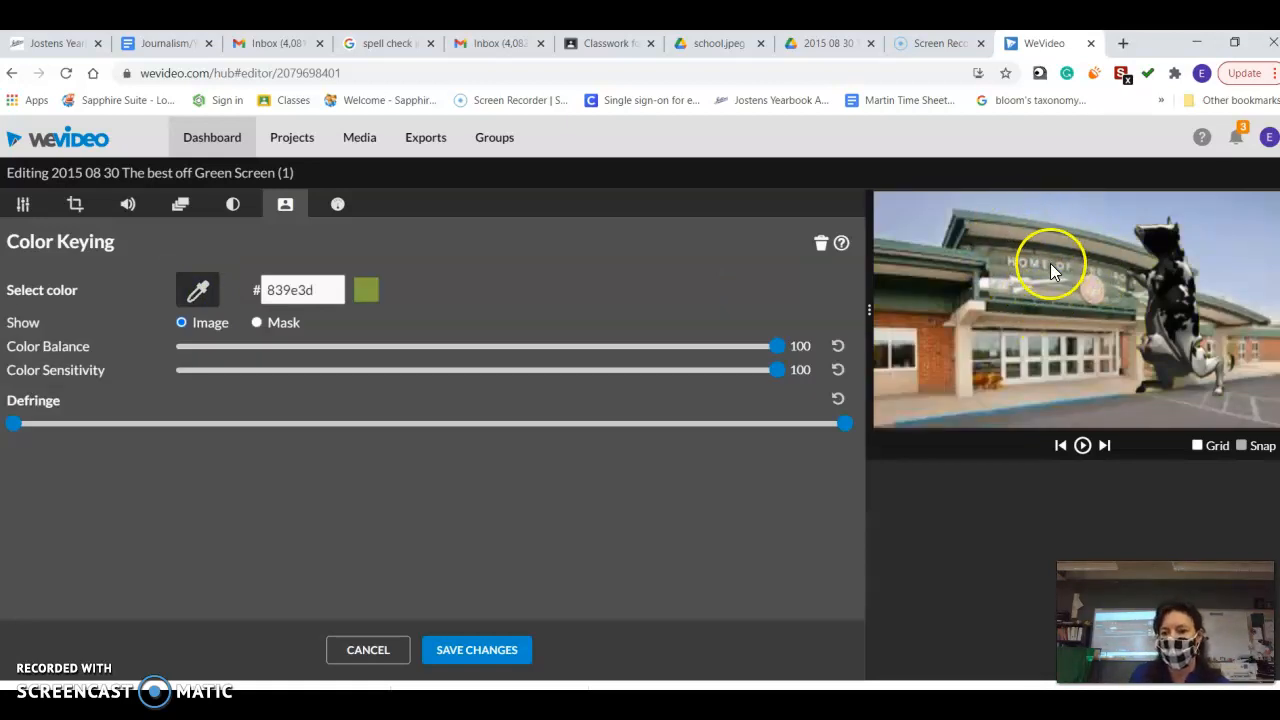
left_click(519, 668)
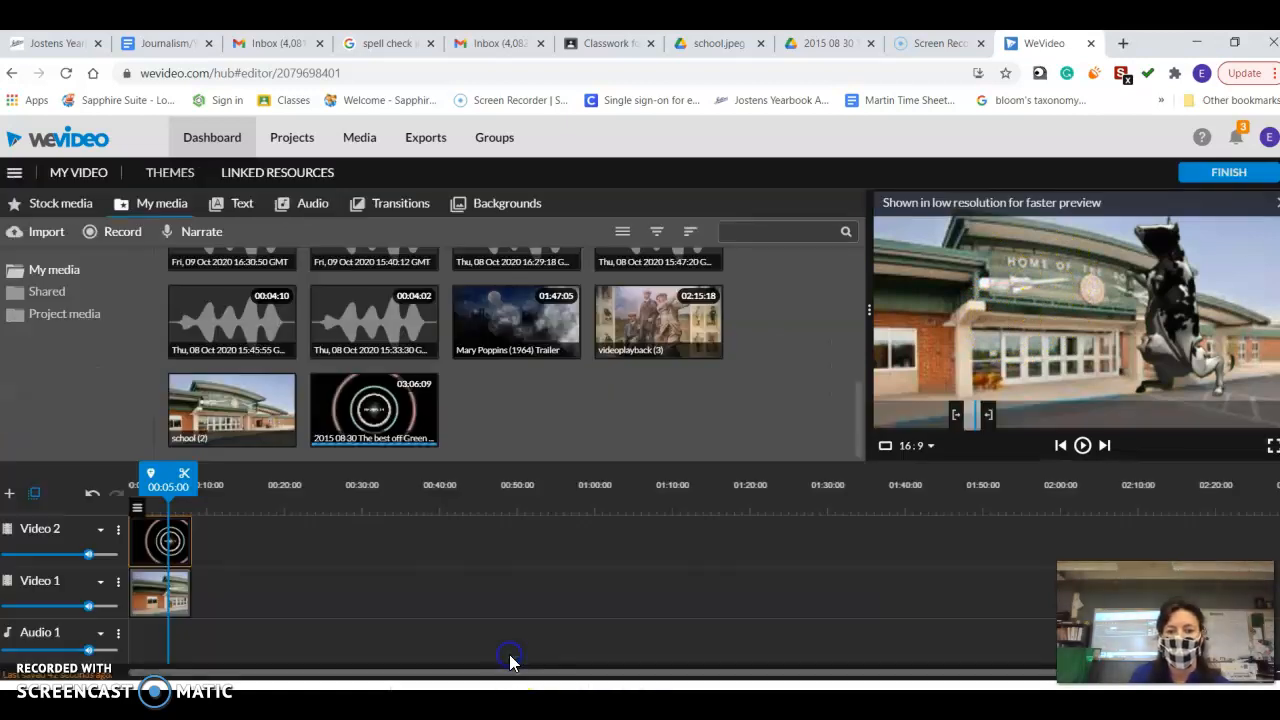
Play the composite from the start of the timeline to check the keyed cow against the school image, briefly viewing the preview full screen.
left_click_drag(168, 471, 110, 474)
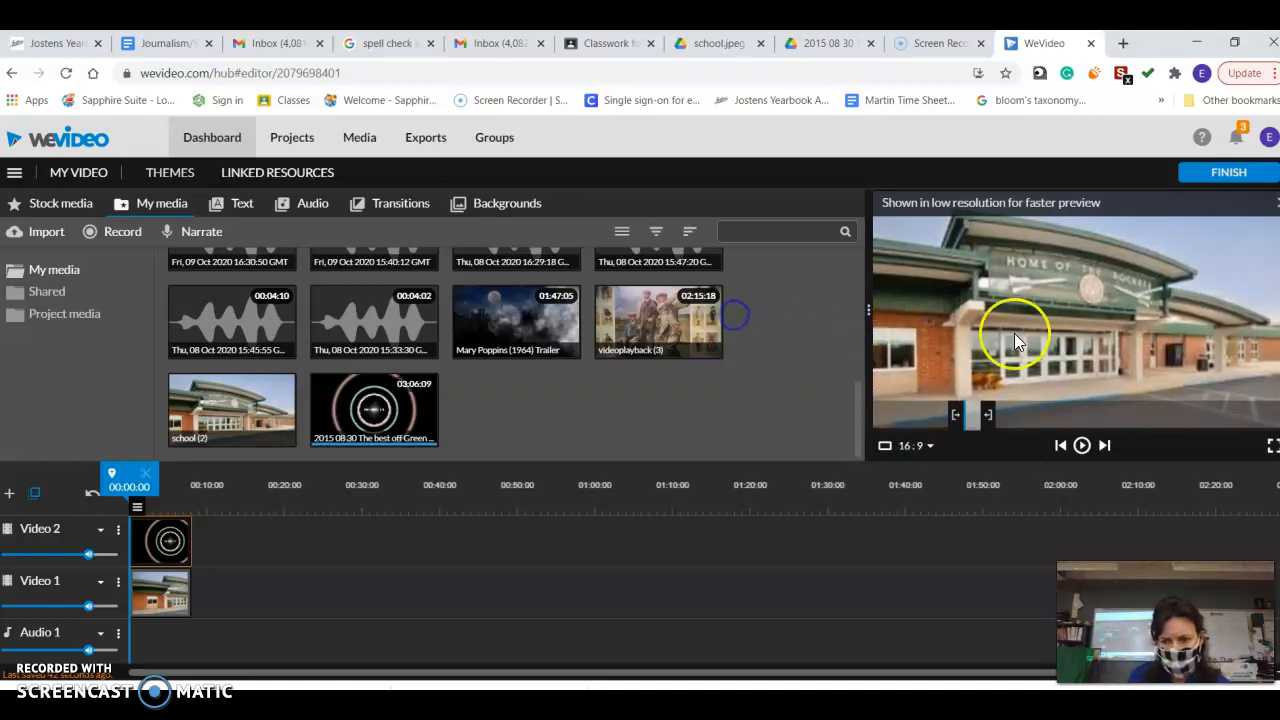
left_click(1271, 445)
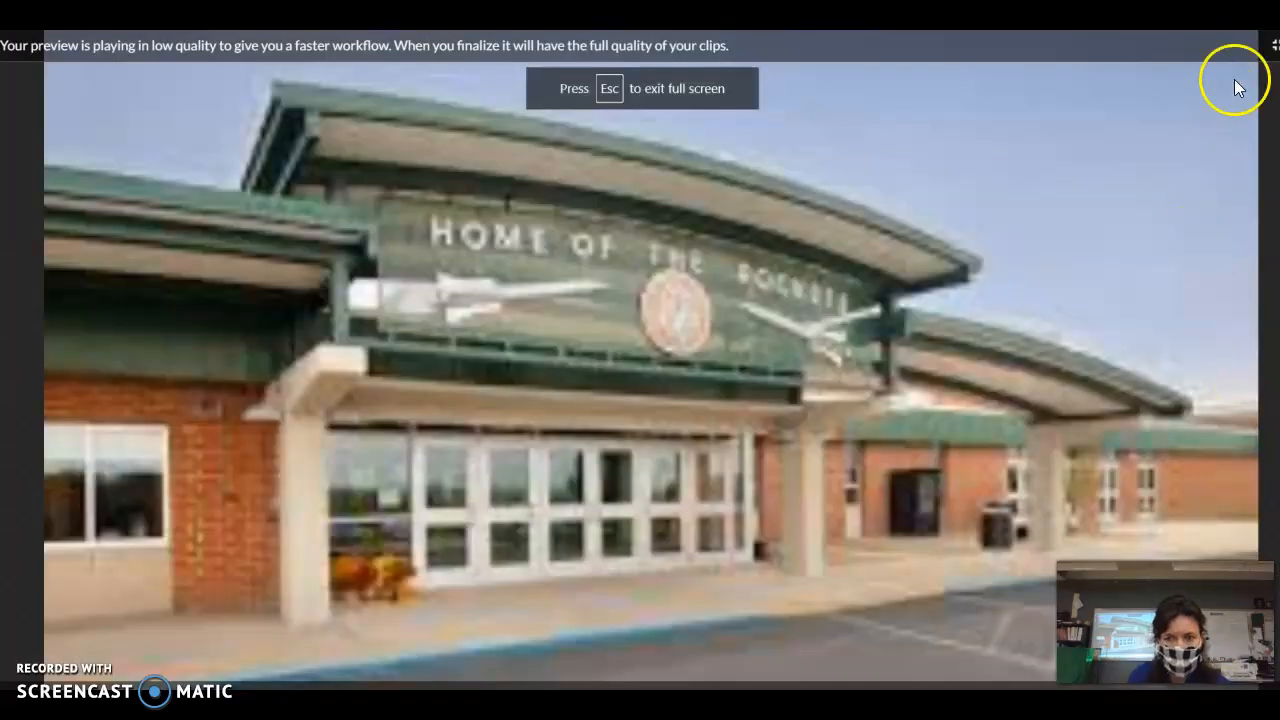
left_click(1271, 50)
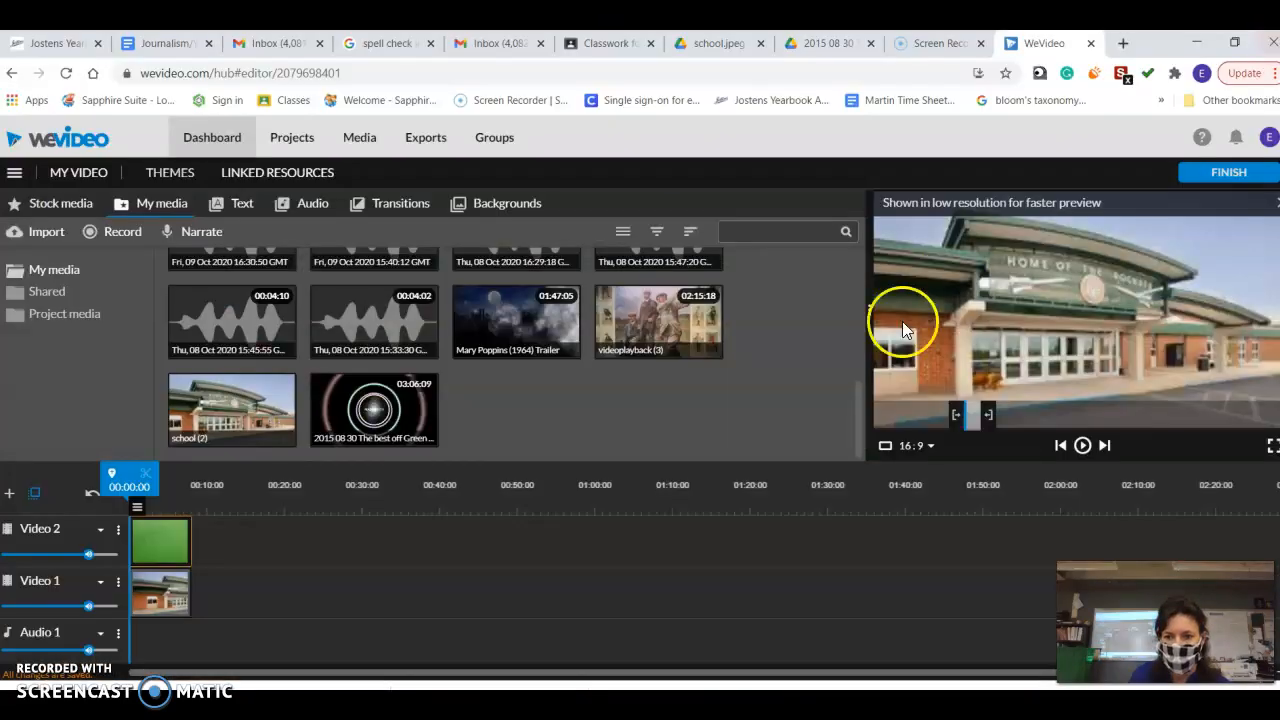
left_click_drag(868, 355, 716, 364)
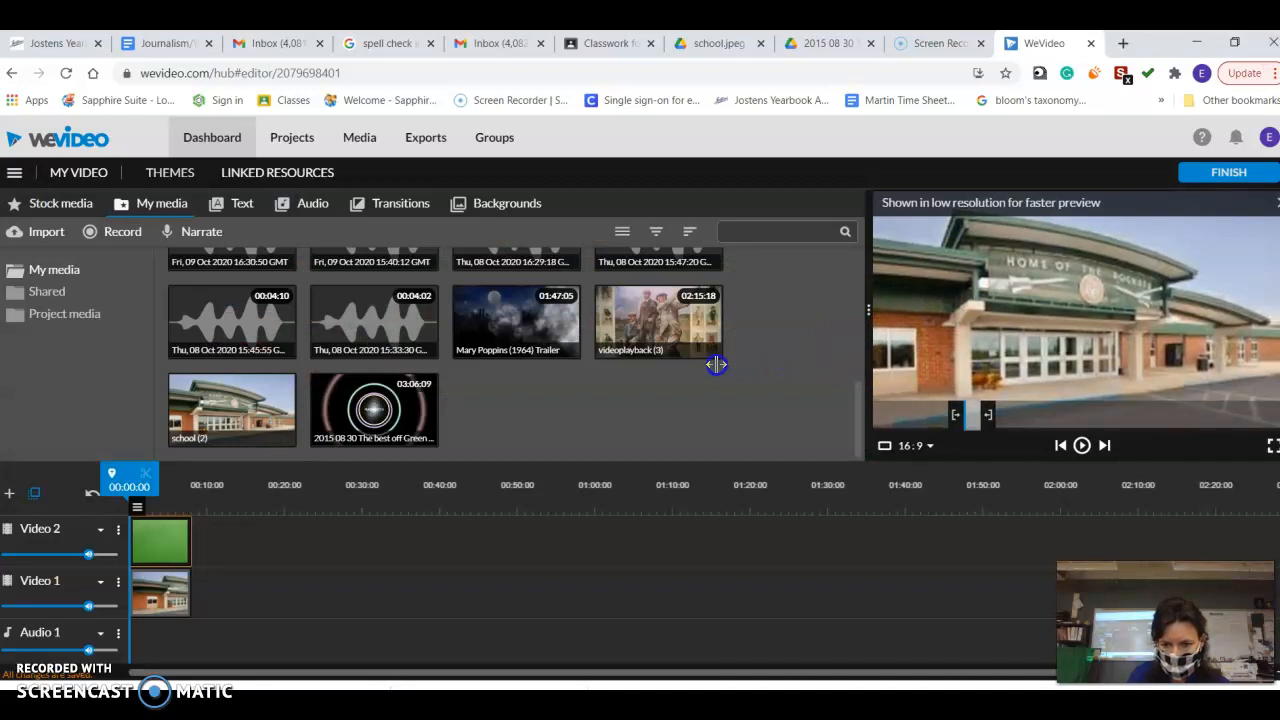
left_click(1081, 446)
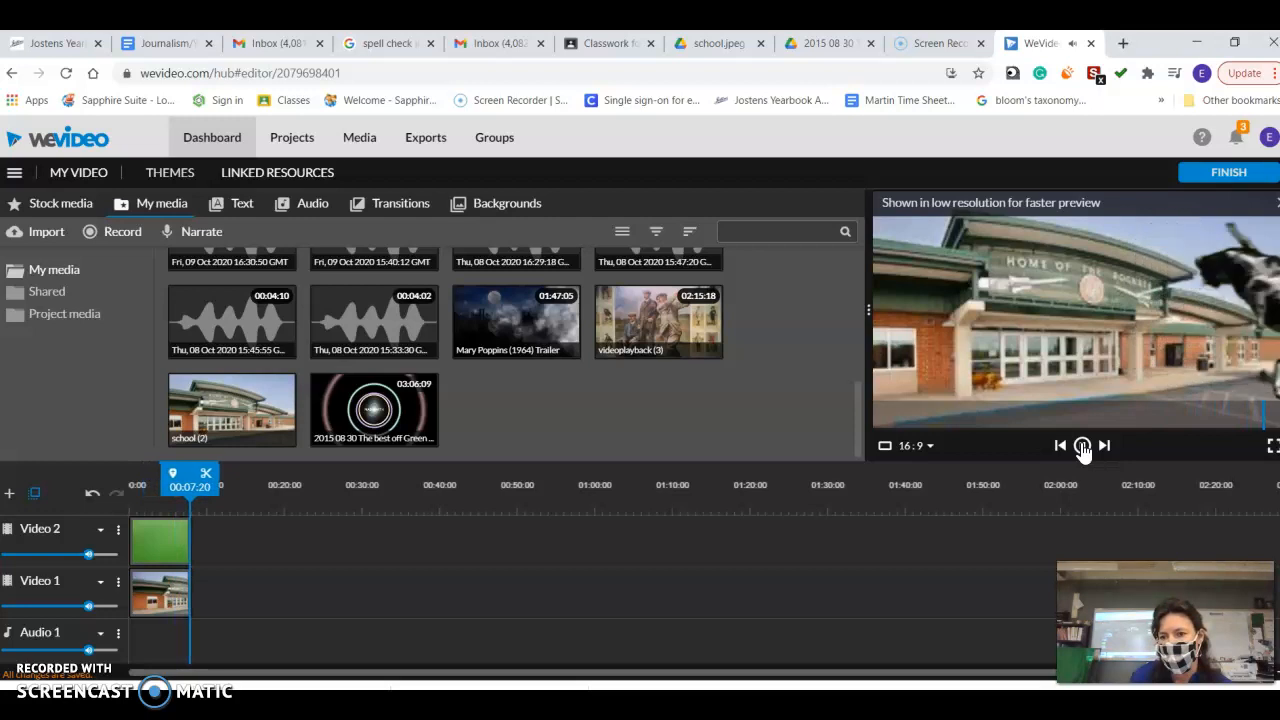
left_click(1082, 447)
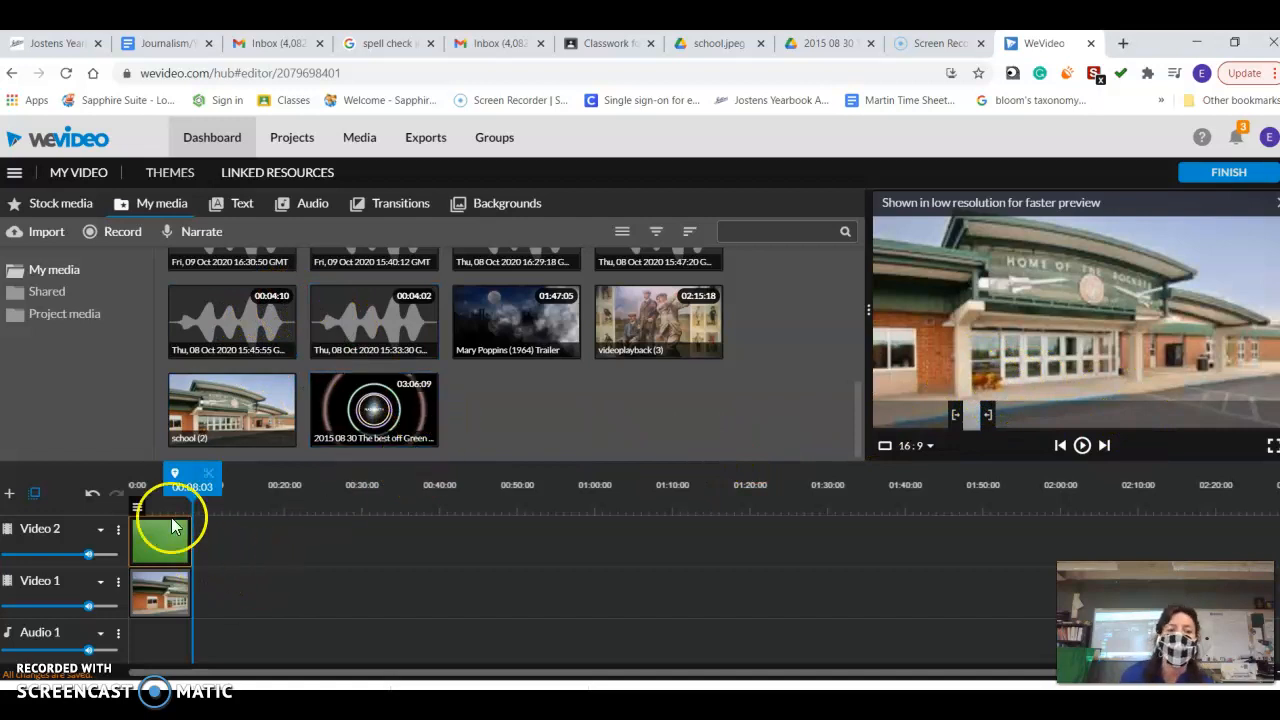
left_click(138, 510)
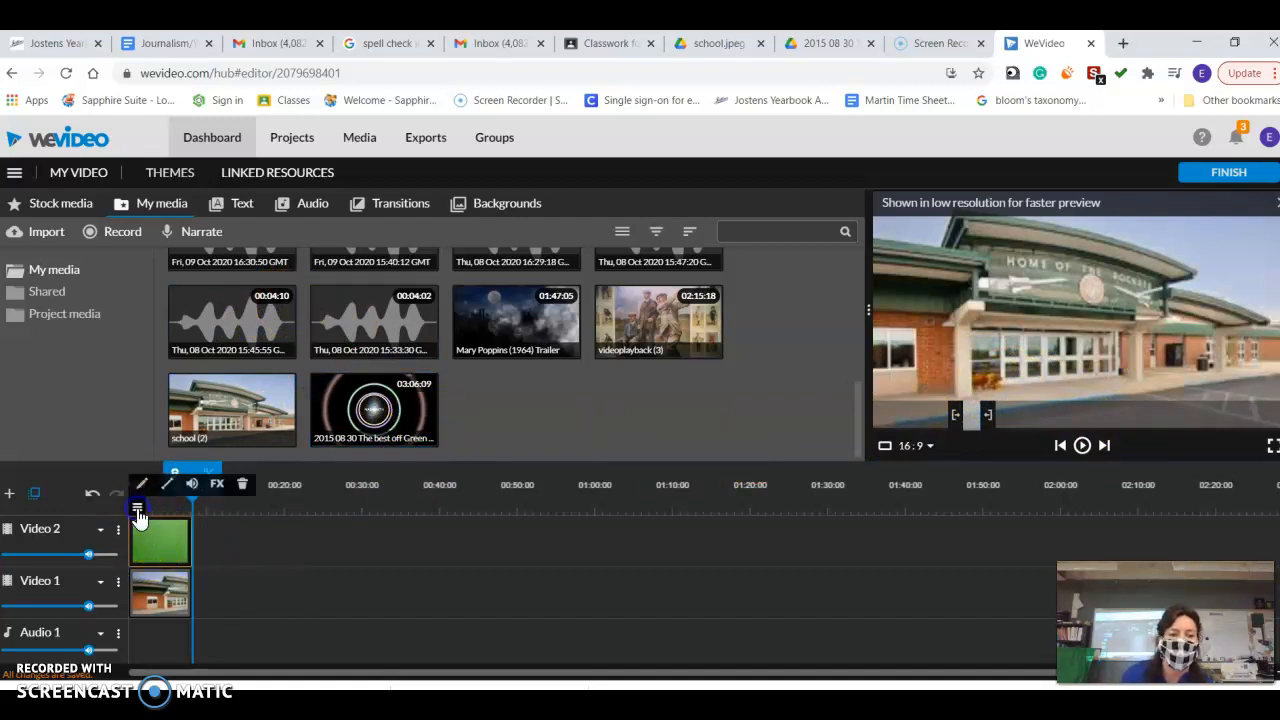
left_click(142, 486)
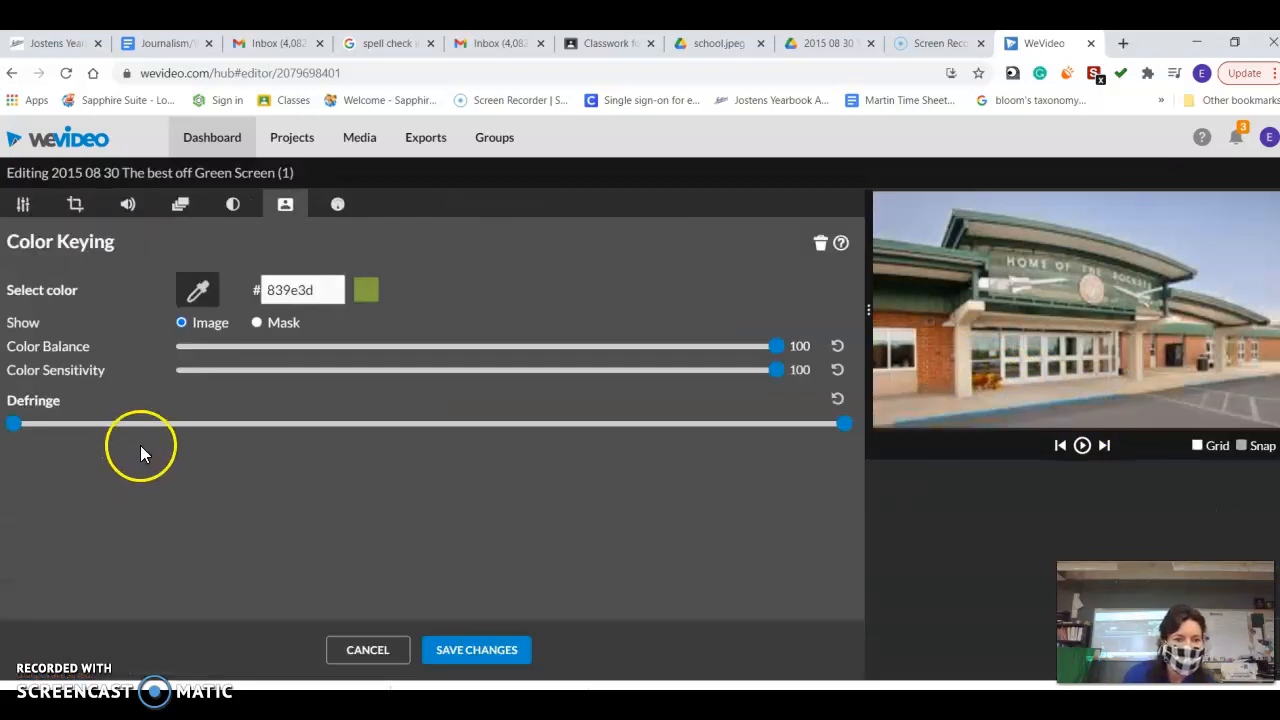
left_click(22, 205)
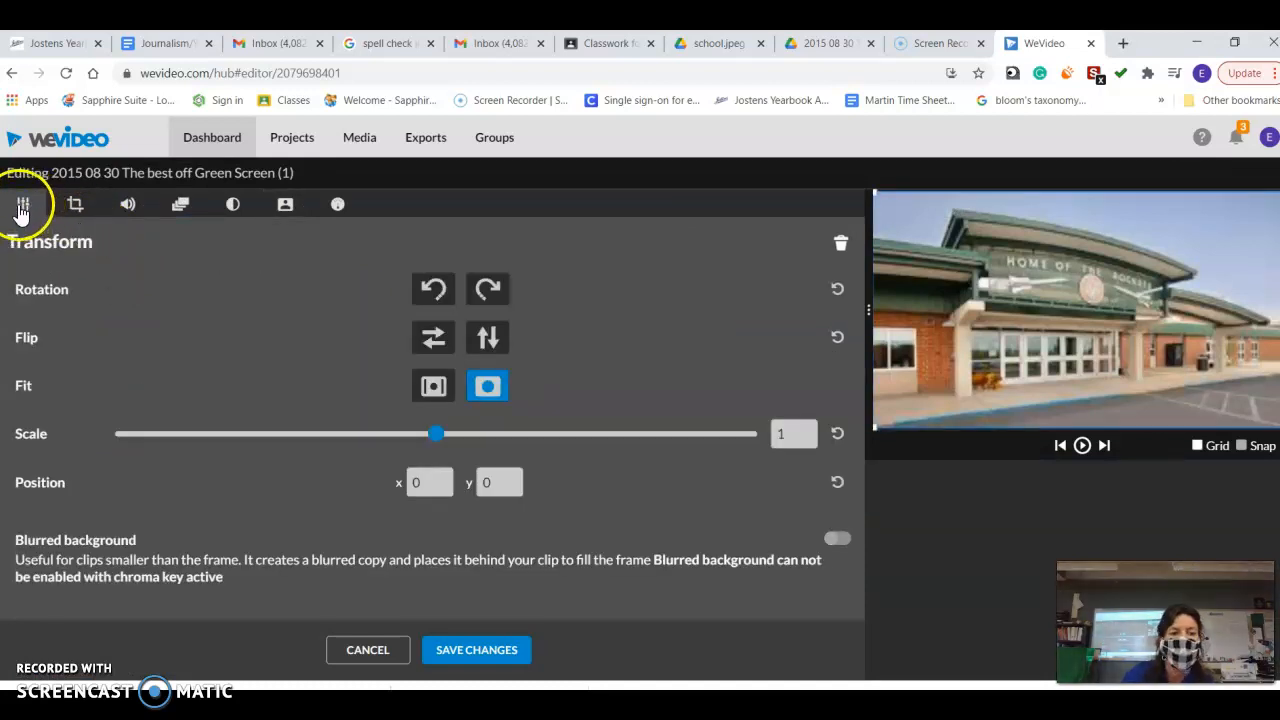
left_click(370, 650)
mouse_move(140, 515)
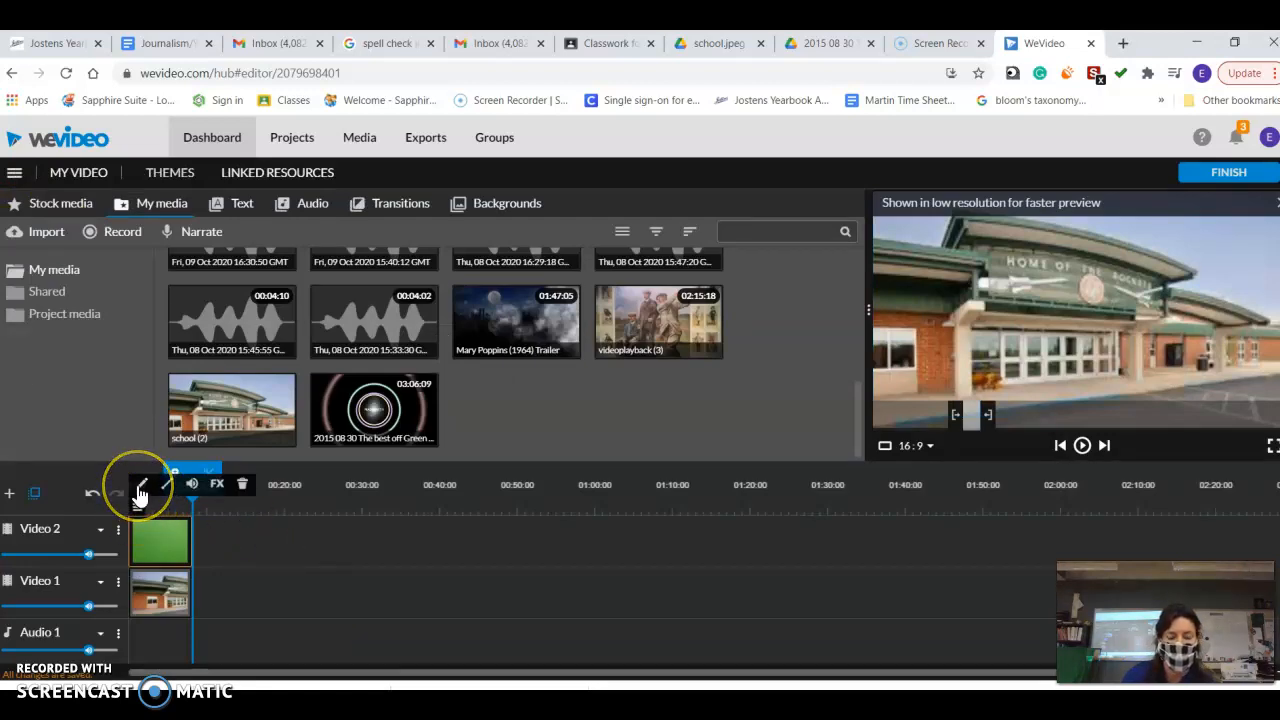
left_click(140, 490)
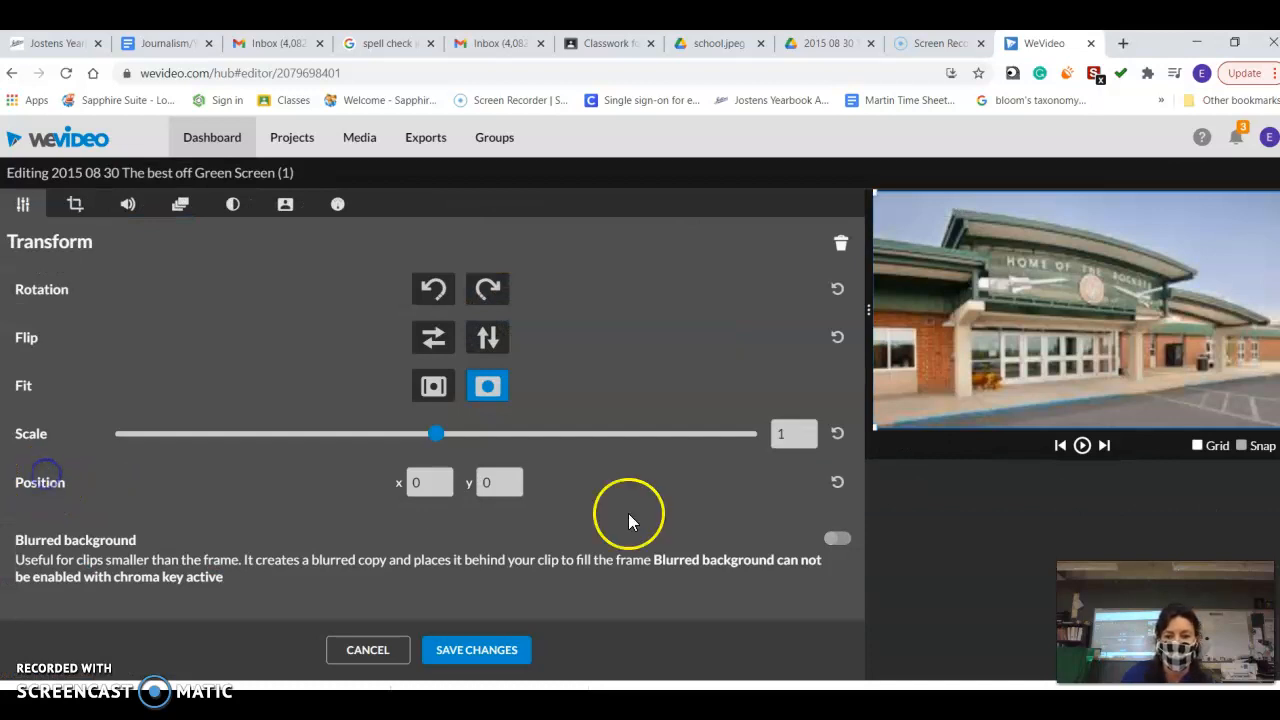
left_click(429, 482)
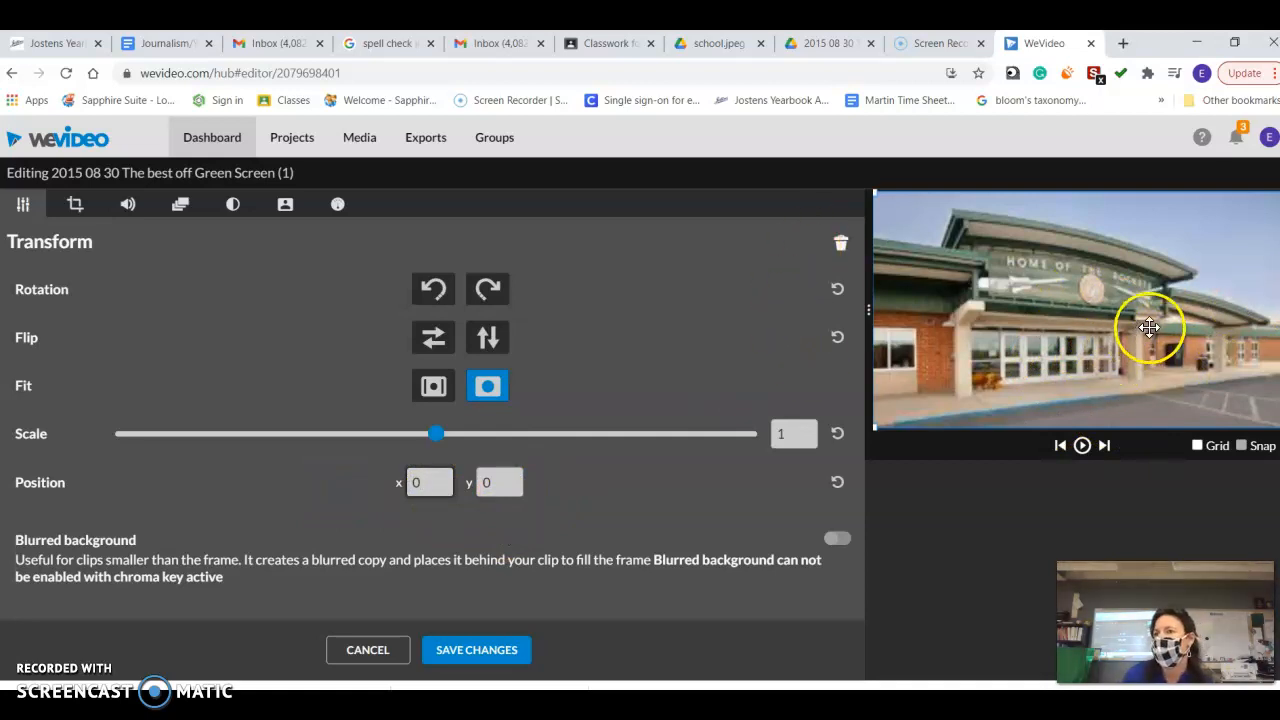
left_click(396, 650)
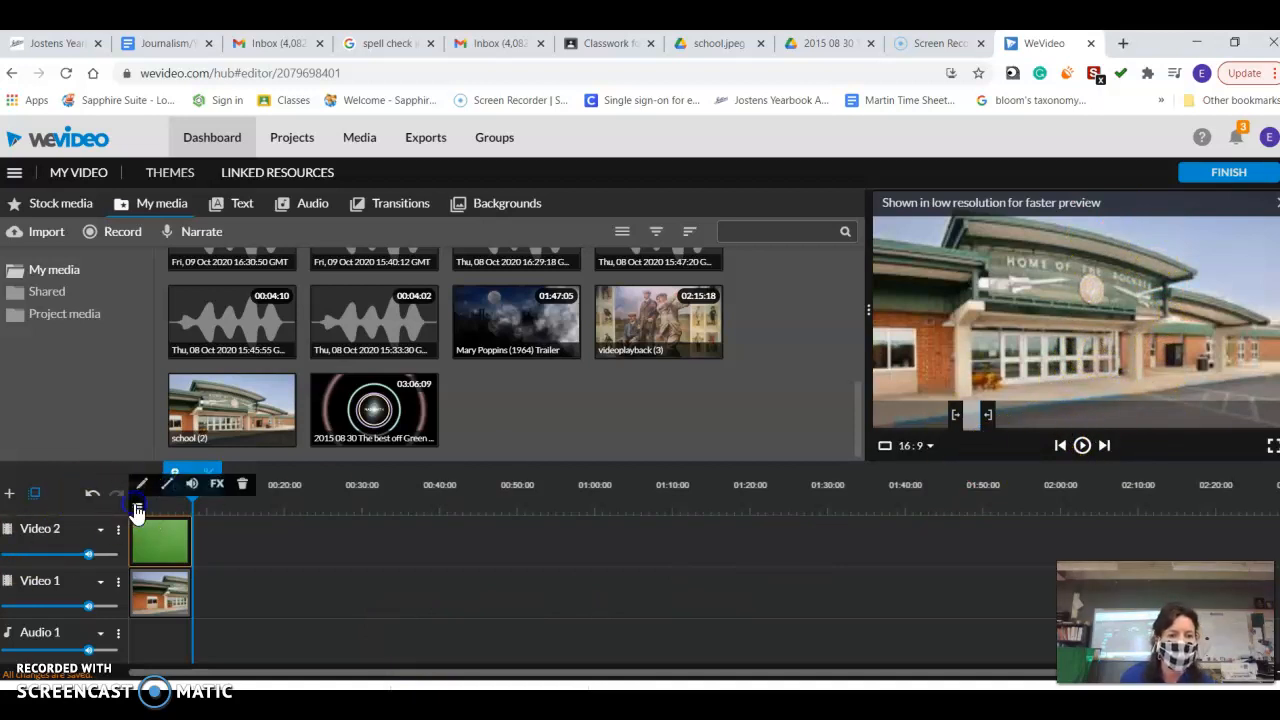
Set the cow clip's Transform X position to 20, save the change, and replay the composite from the start.
left_click(140, 490)
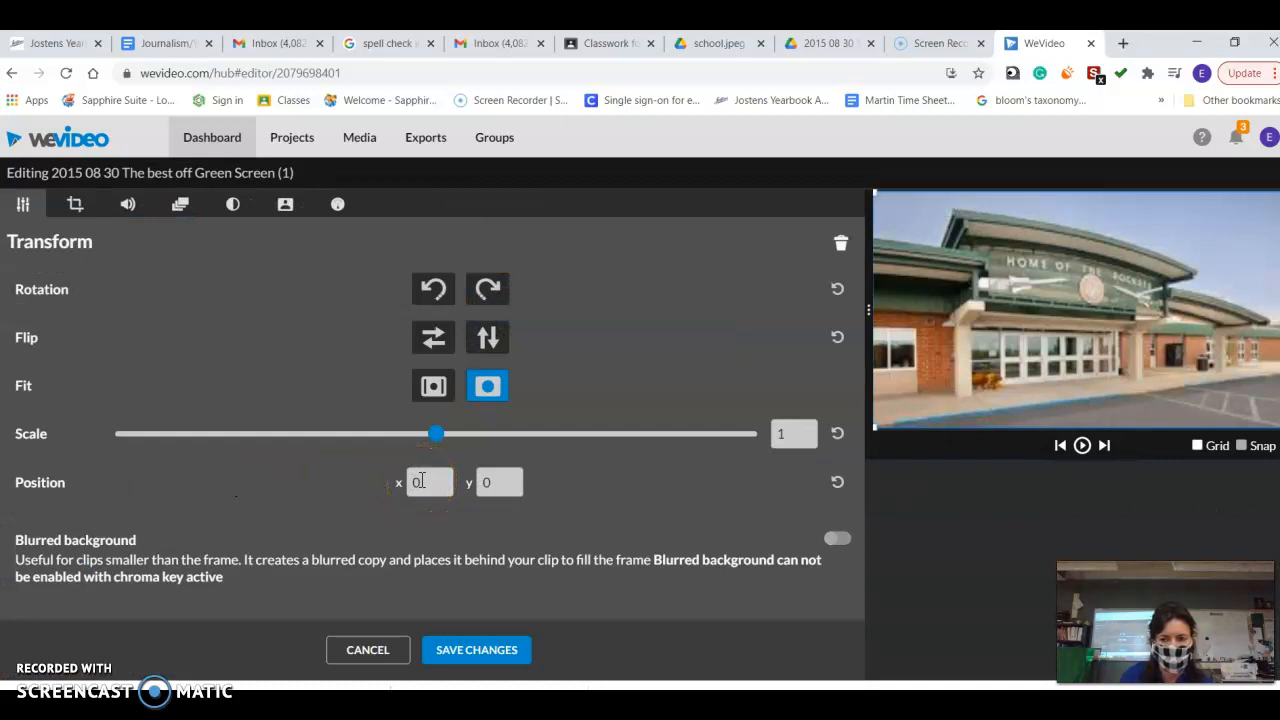
double_click(405, 482)
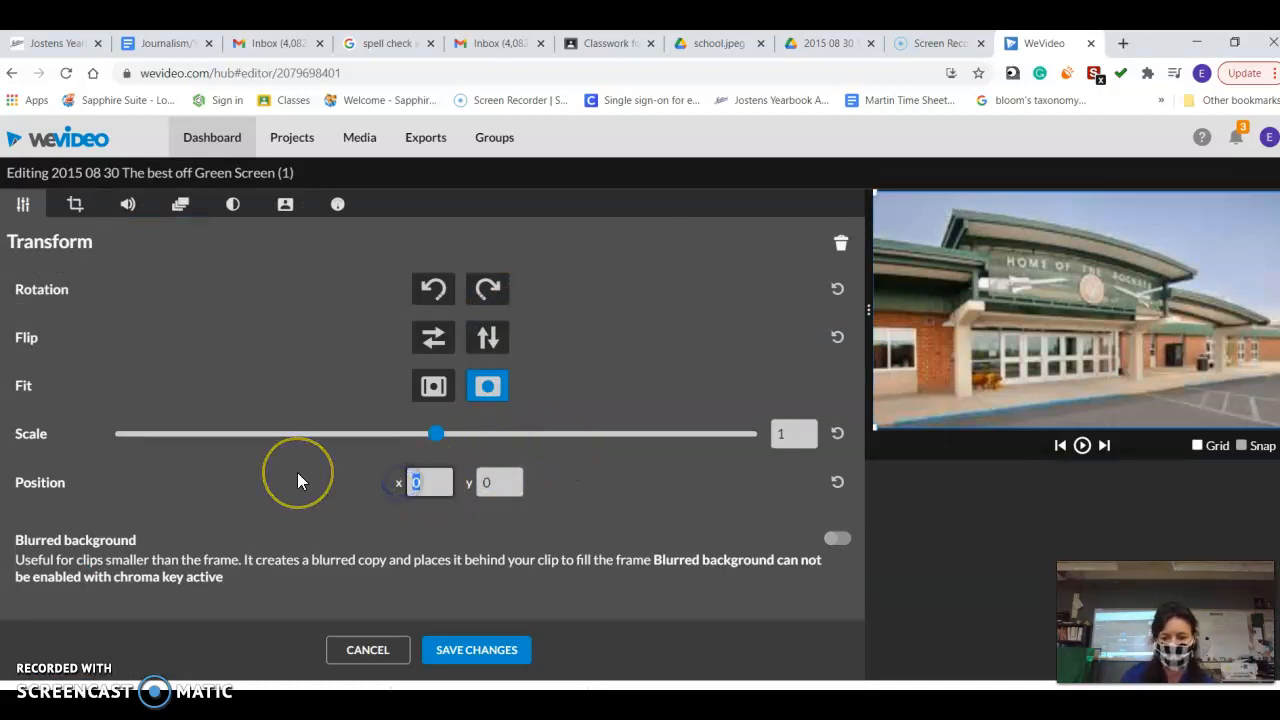
left_click(474, 652)
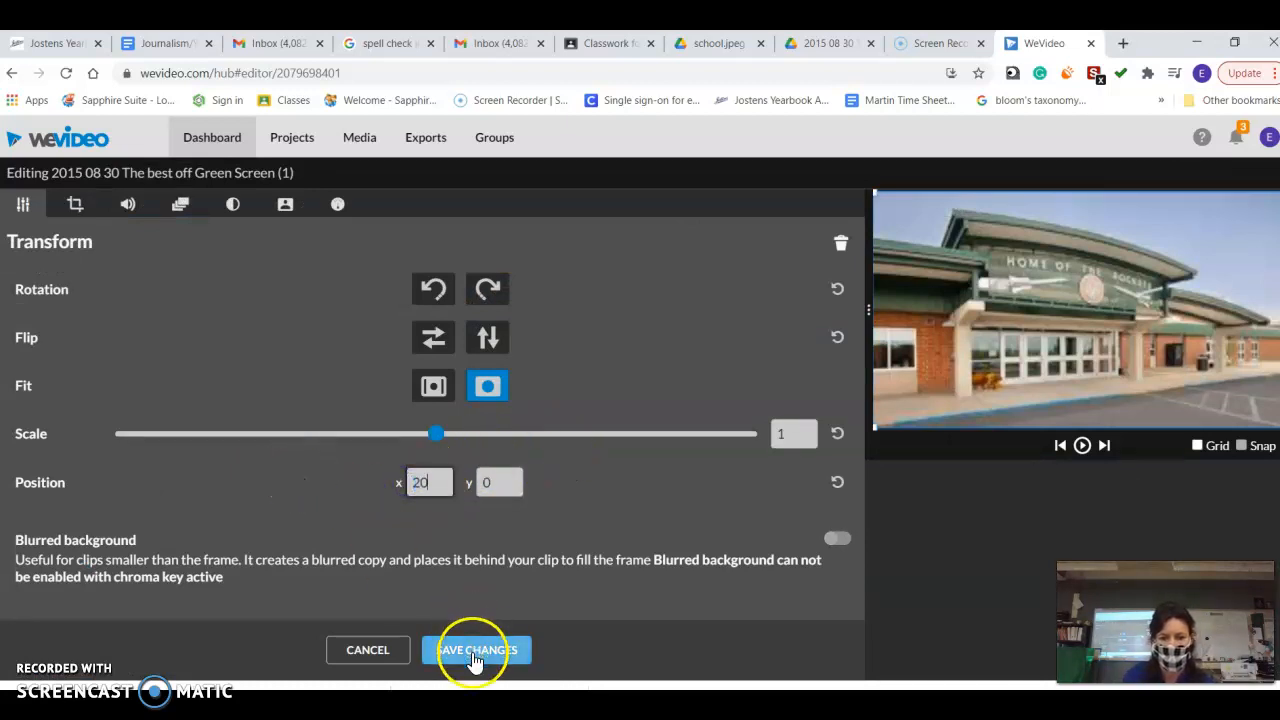
left_click_drag(200, 476, 91, 487)
left_click(1082, 446)
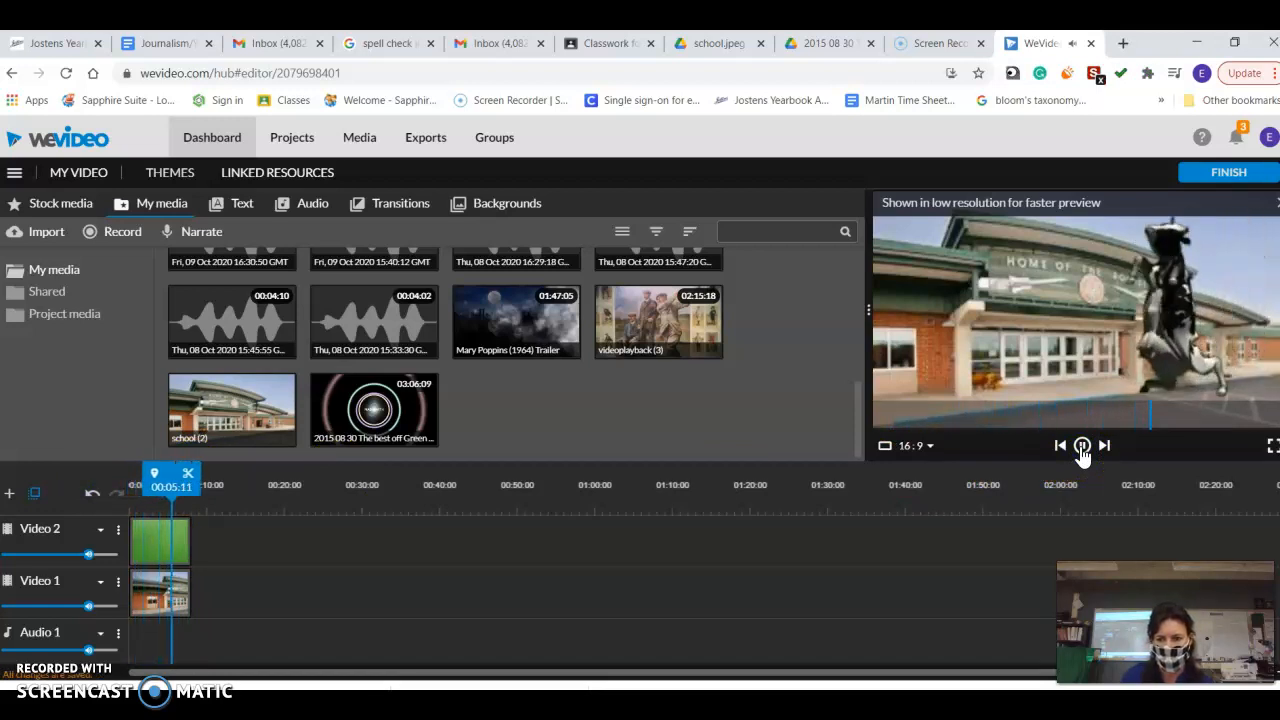
left_click(1082, 446)
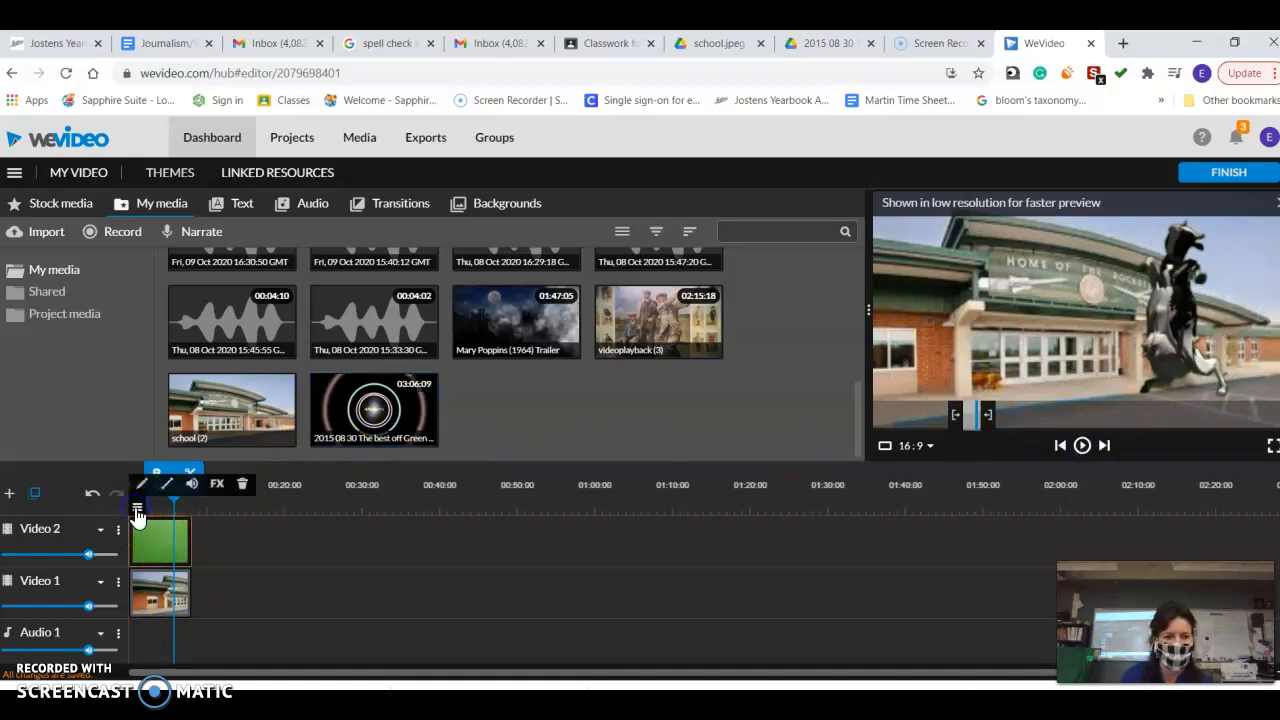
Set the cow clip's Transform X position to 100, save the change, and replay the composite from the start.
left_click(140, 488)
left_click(428, 485)
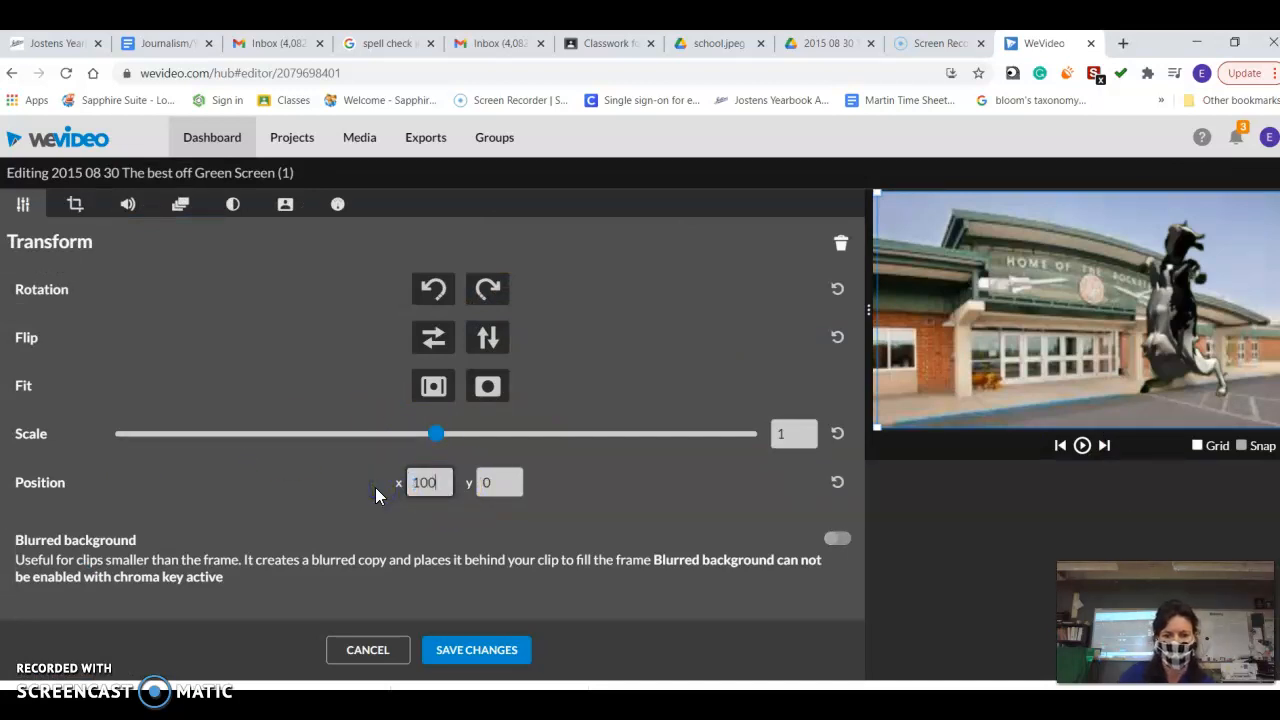
left_click(466, 650)
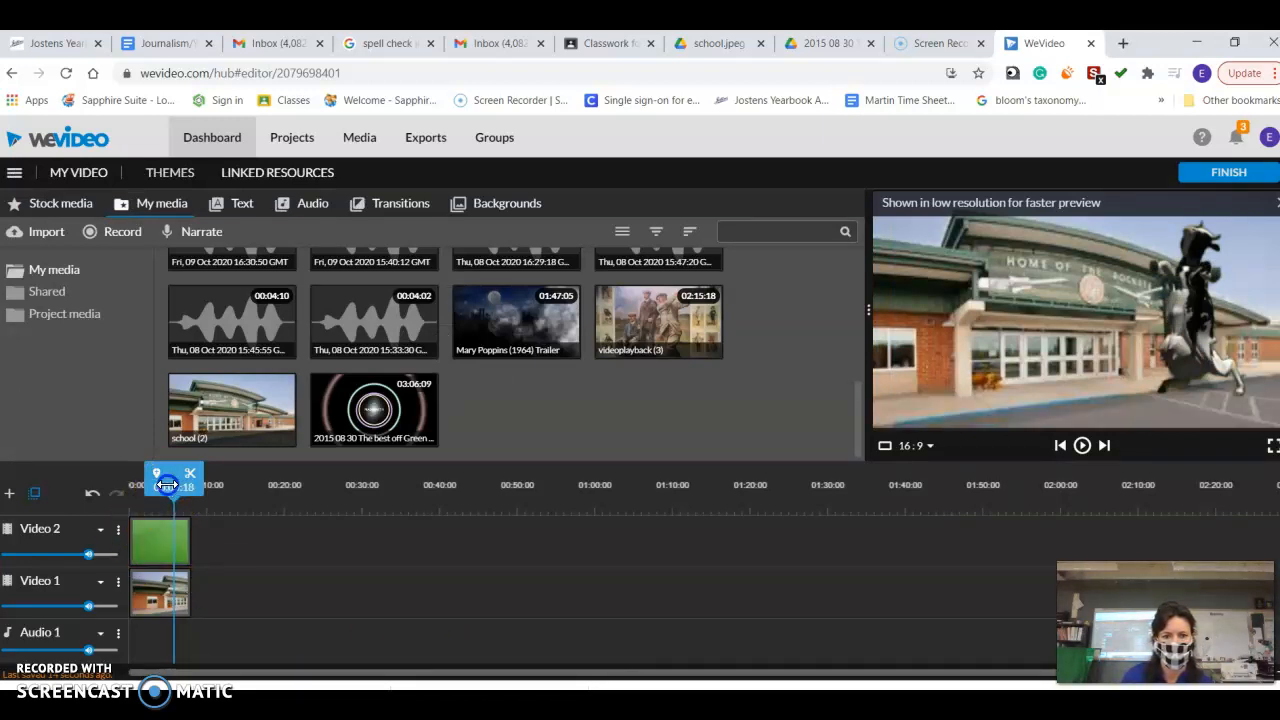
left_click(92, 492)
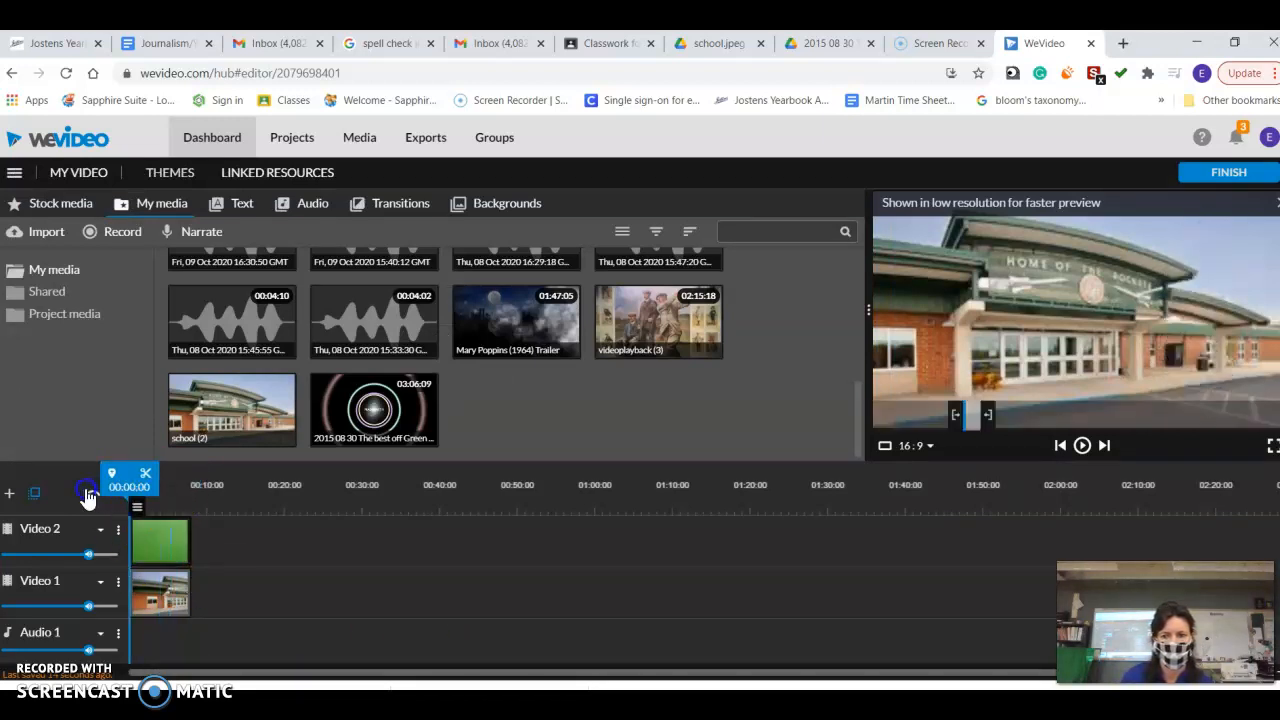
left_click(1082, 445)
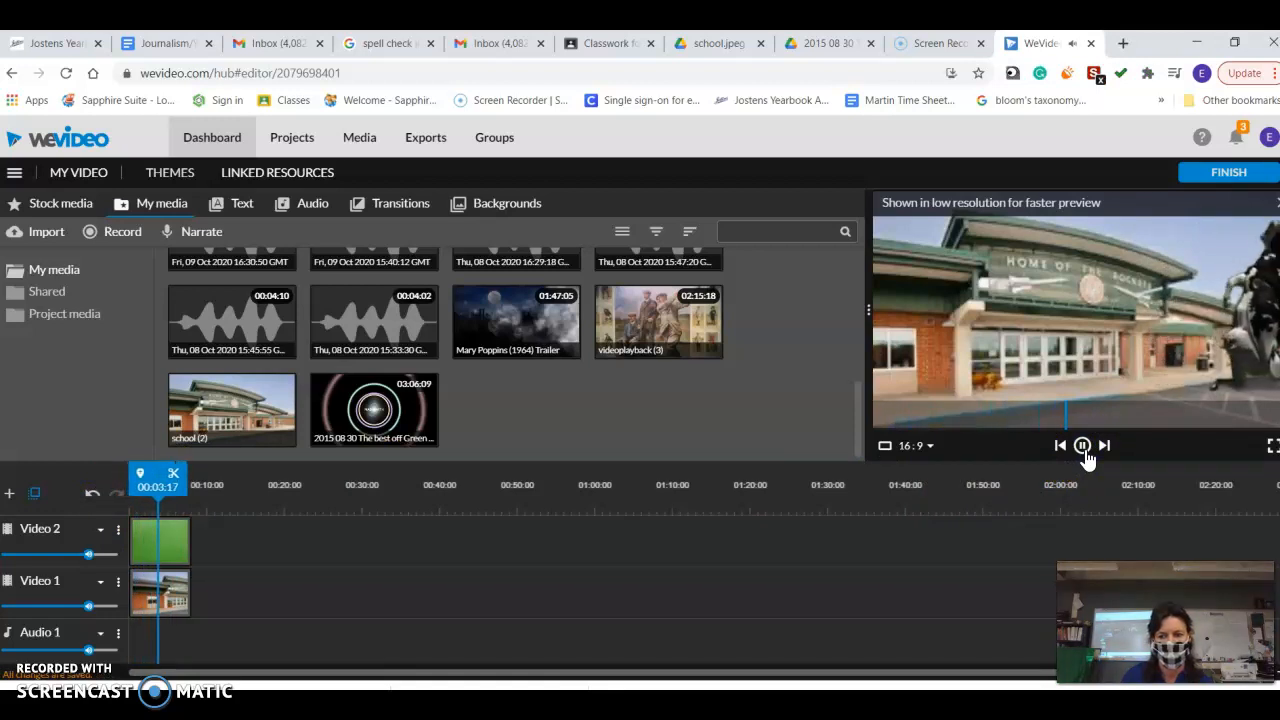
left_click(1082, 445)
Move the cow in front of the school entrance, to about X -980, Y 100, save the change, and play the composite.
left_click(140, 512)
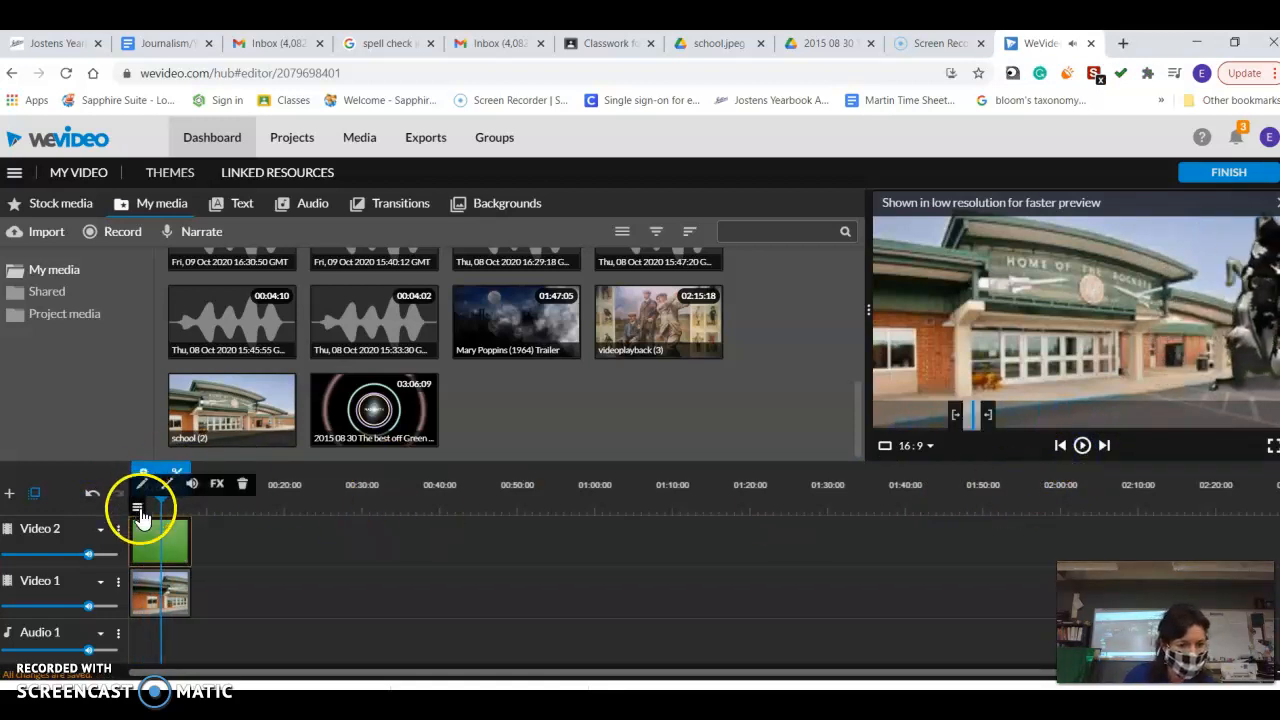
left_click(141, 486)
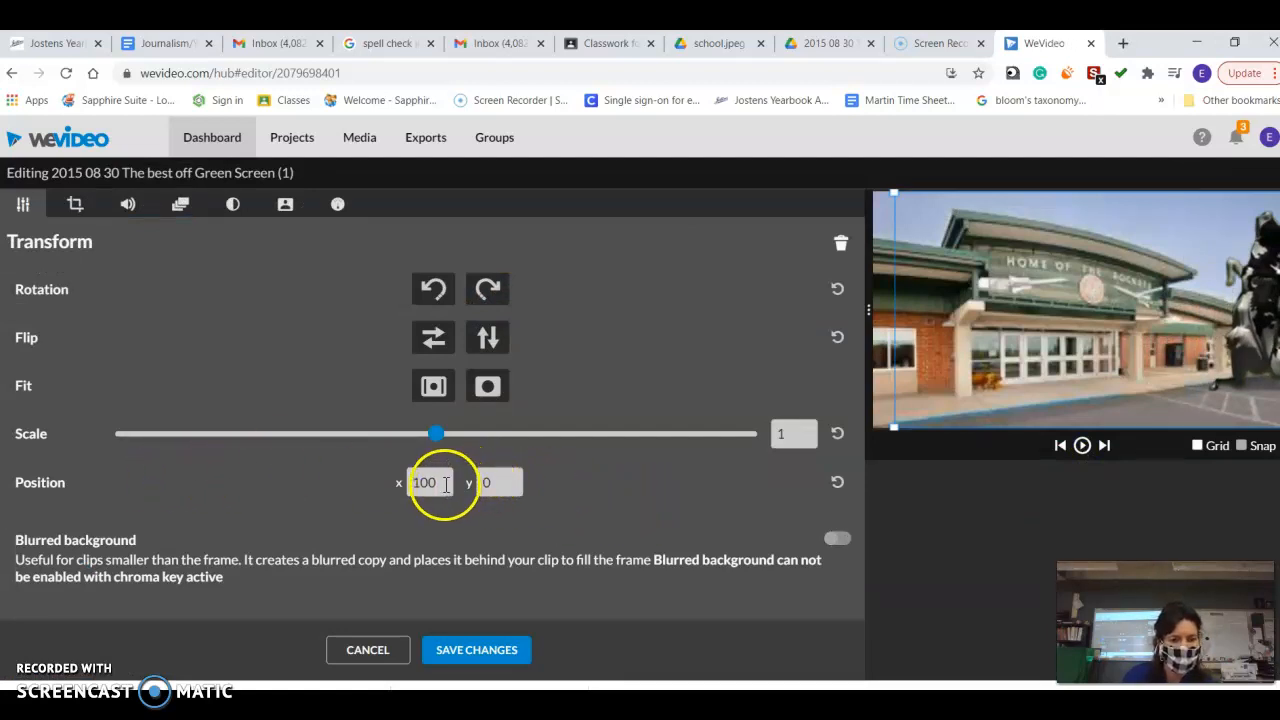
left_click_drag(1268, 327, 1049, 376)
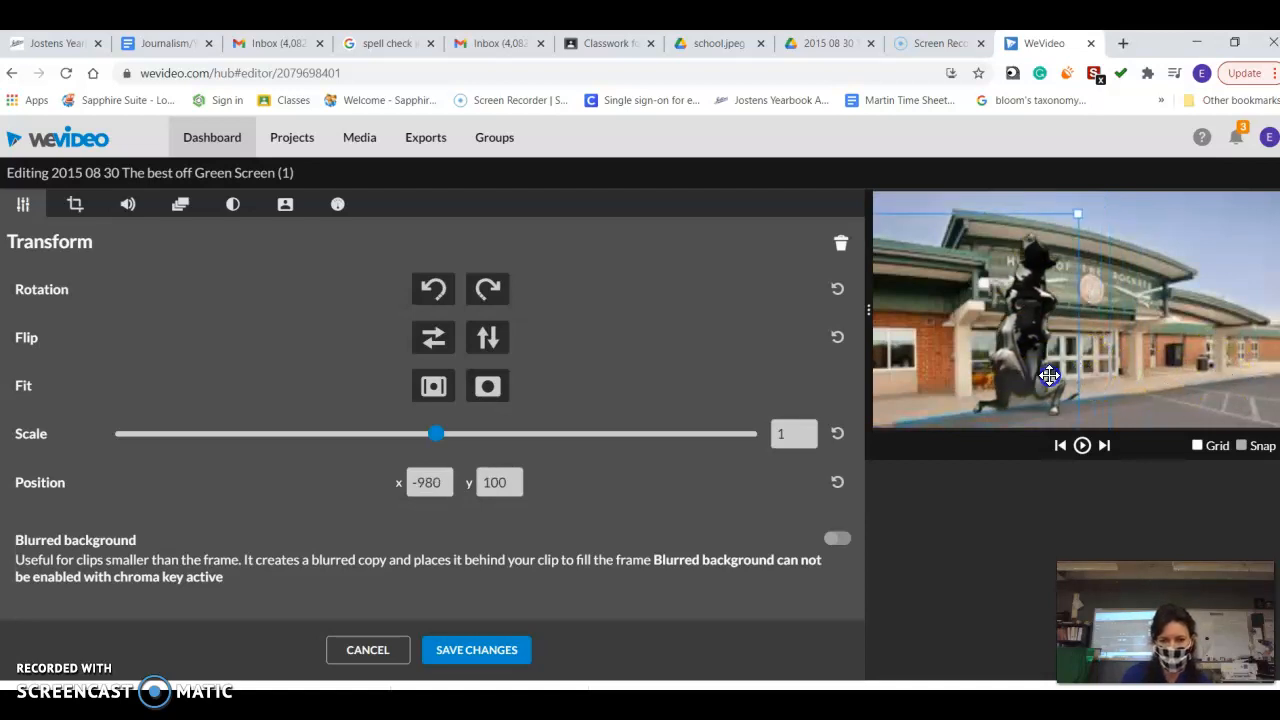
left_click(478, 652)
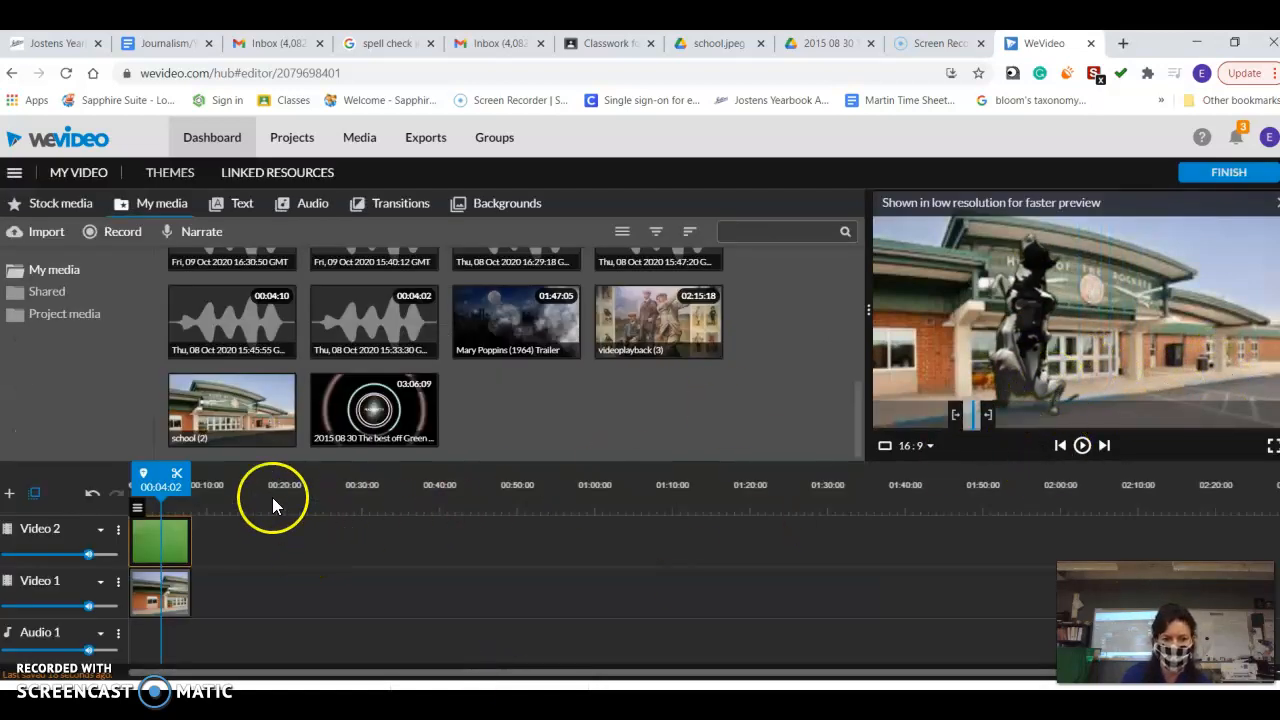
left_click(1081, 447)
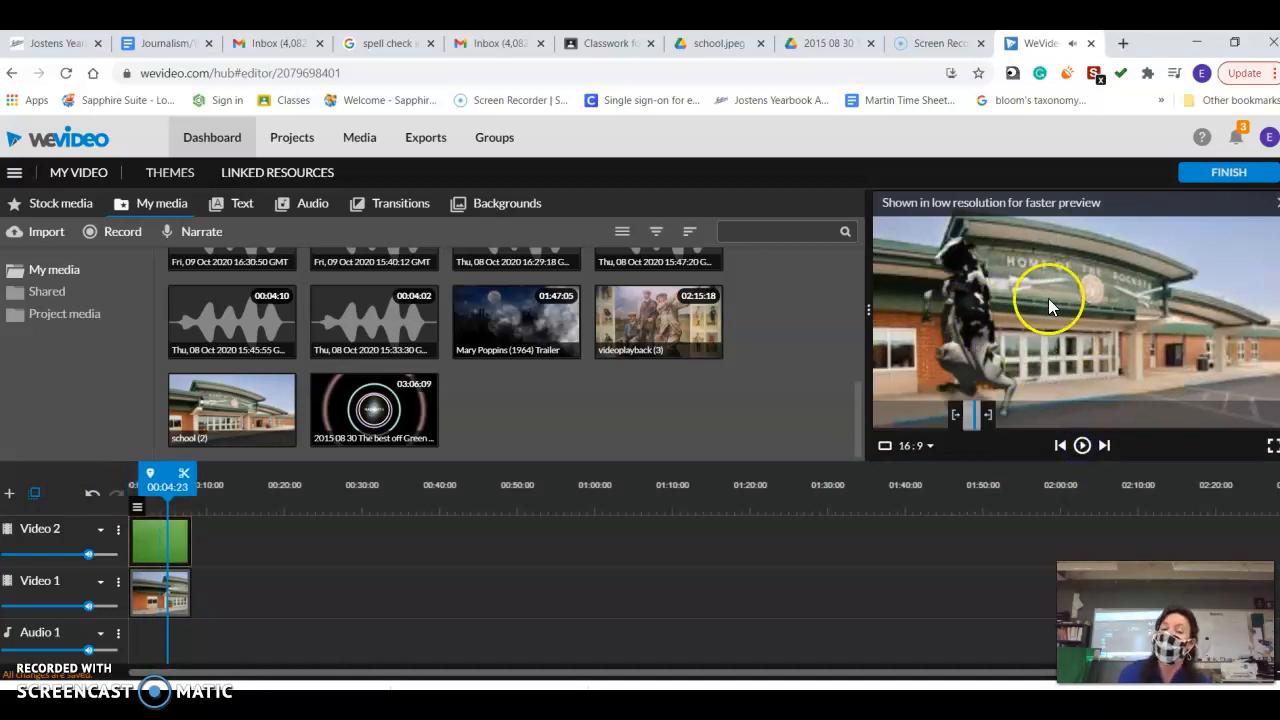
Move the cow clip to about X 212, Y 104, save the change, and play the composite from the start.
mouse_move(137, 518)
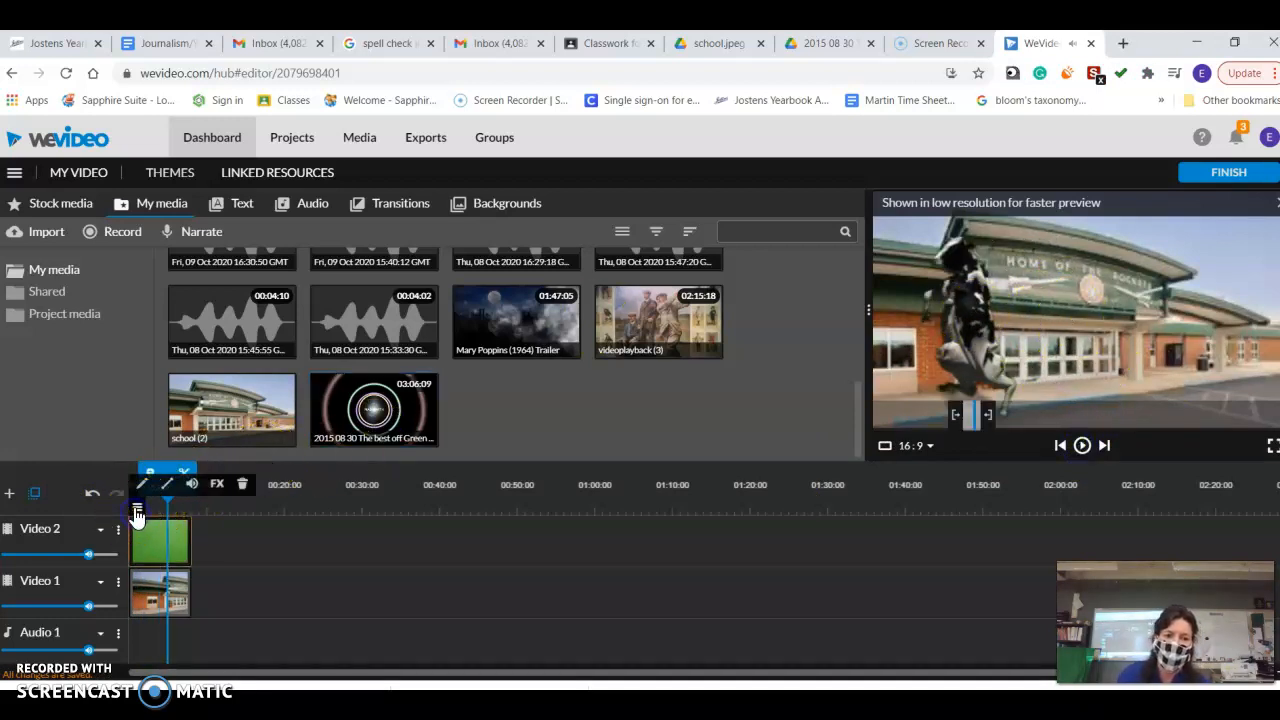
left_click(138, 484)
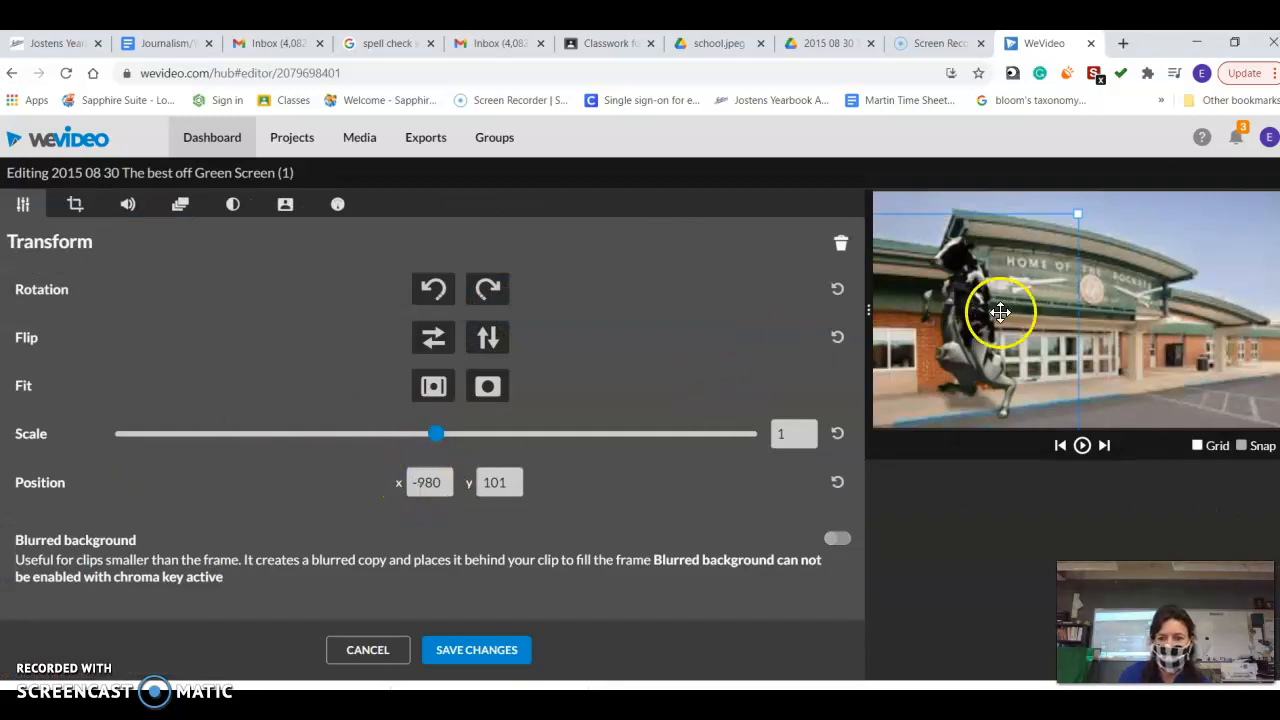
left_click_drag(976, 325, 1233, 327)
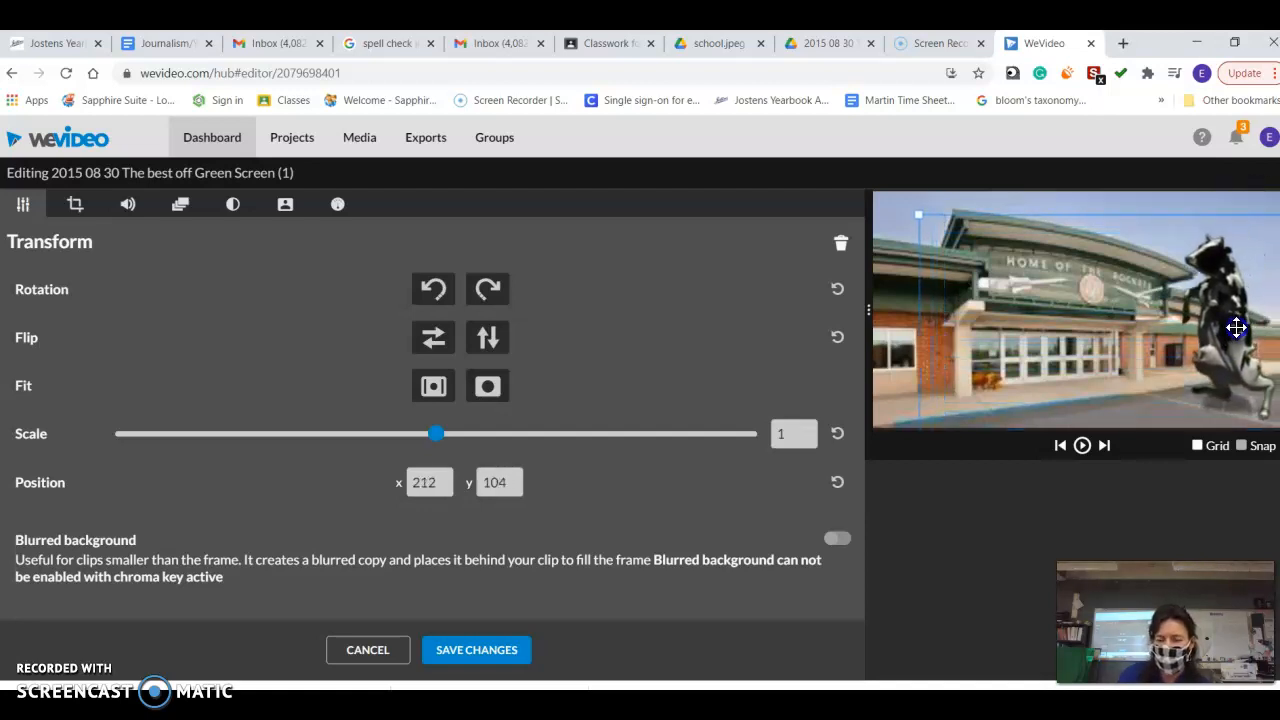
left_click(471, 655)
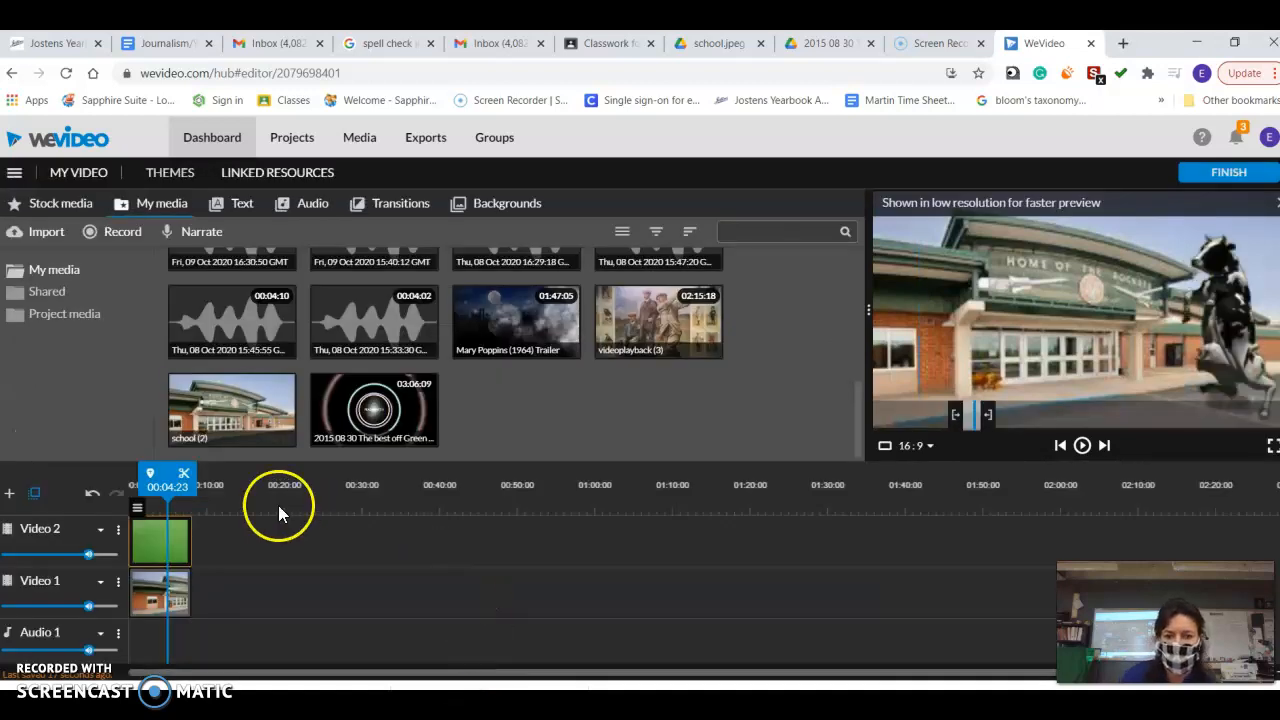
left_click_drag(172, 480, 130, 480)
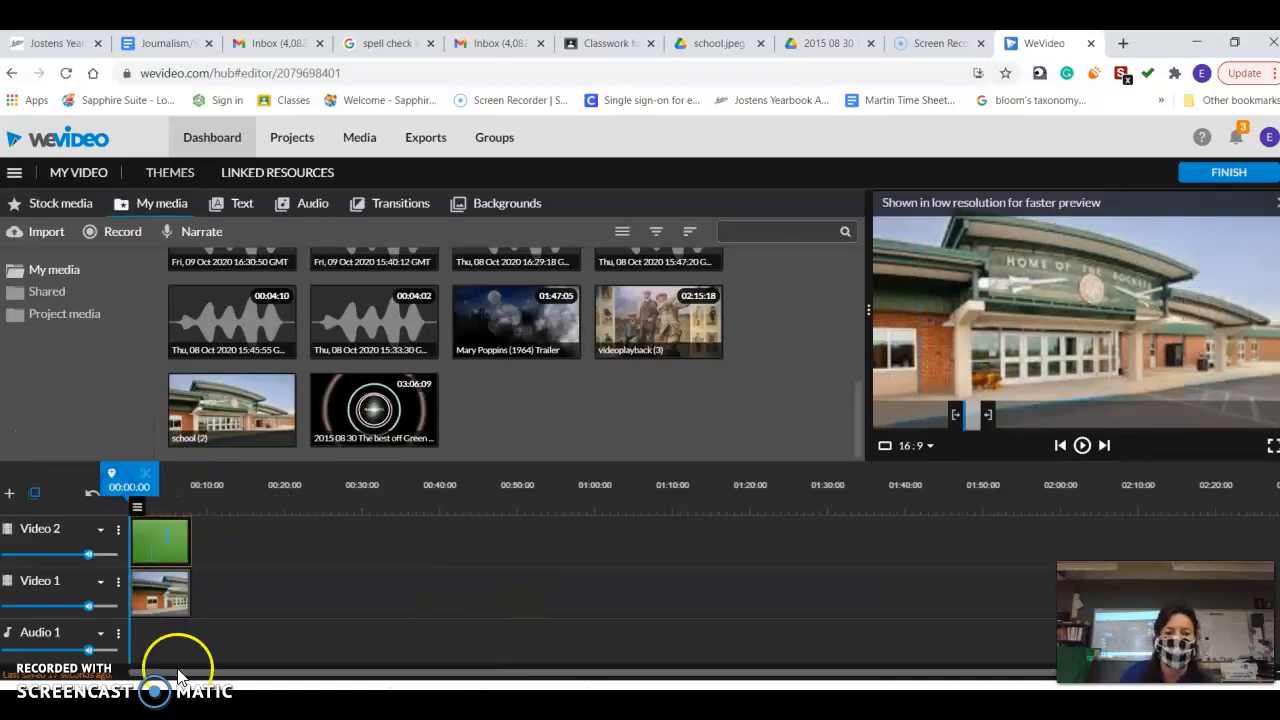
left_click(1082, 446)
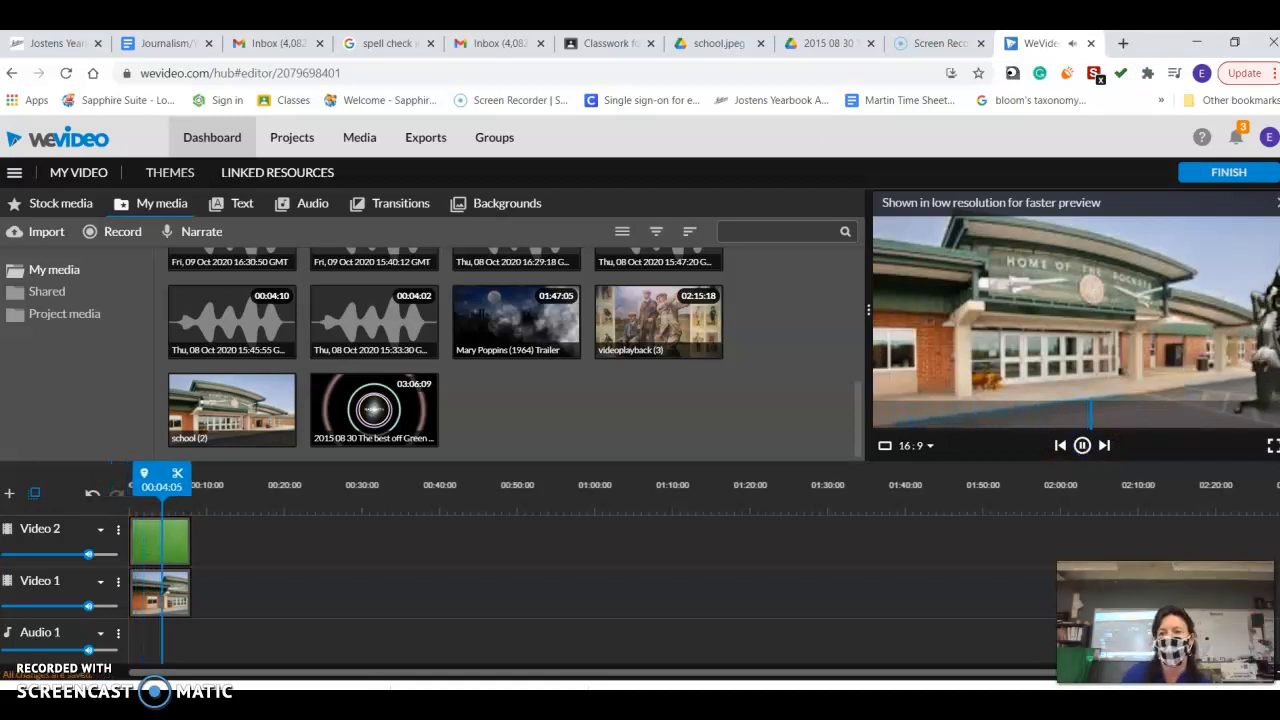
left_click_drag(1214, 337, 1001, 369)
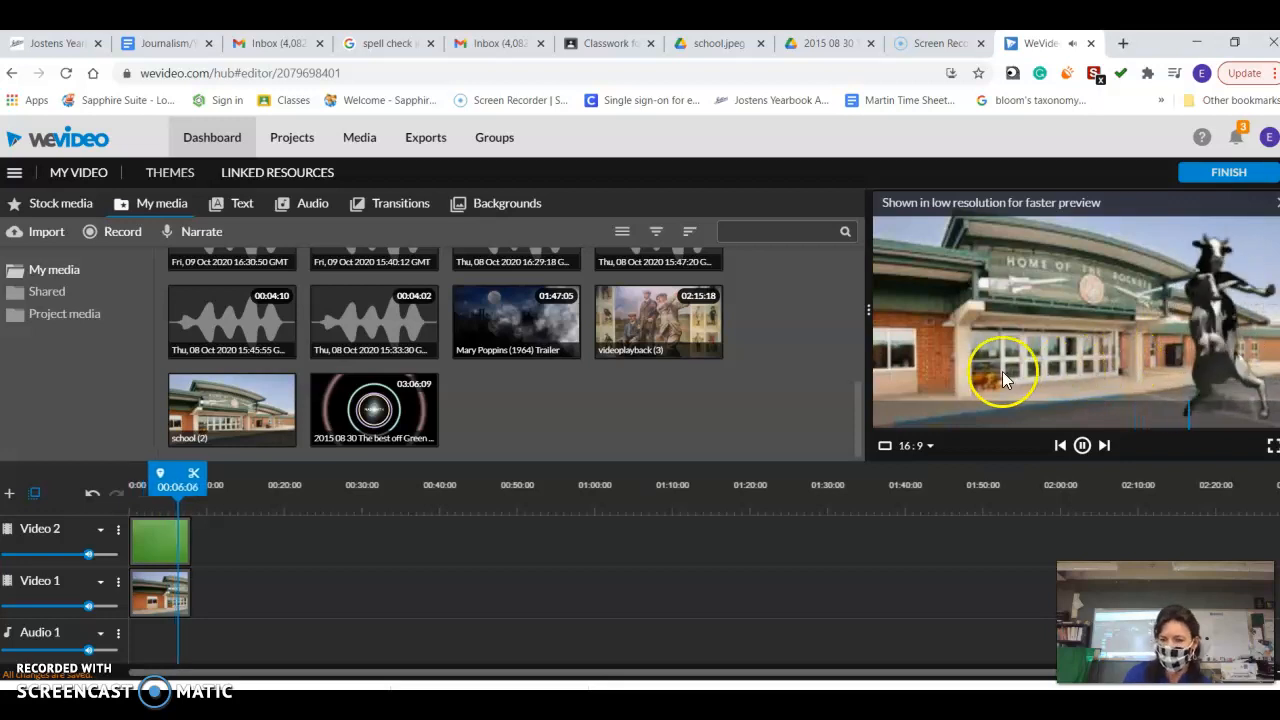
left_click(305, 465)
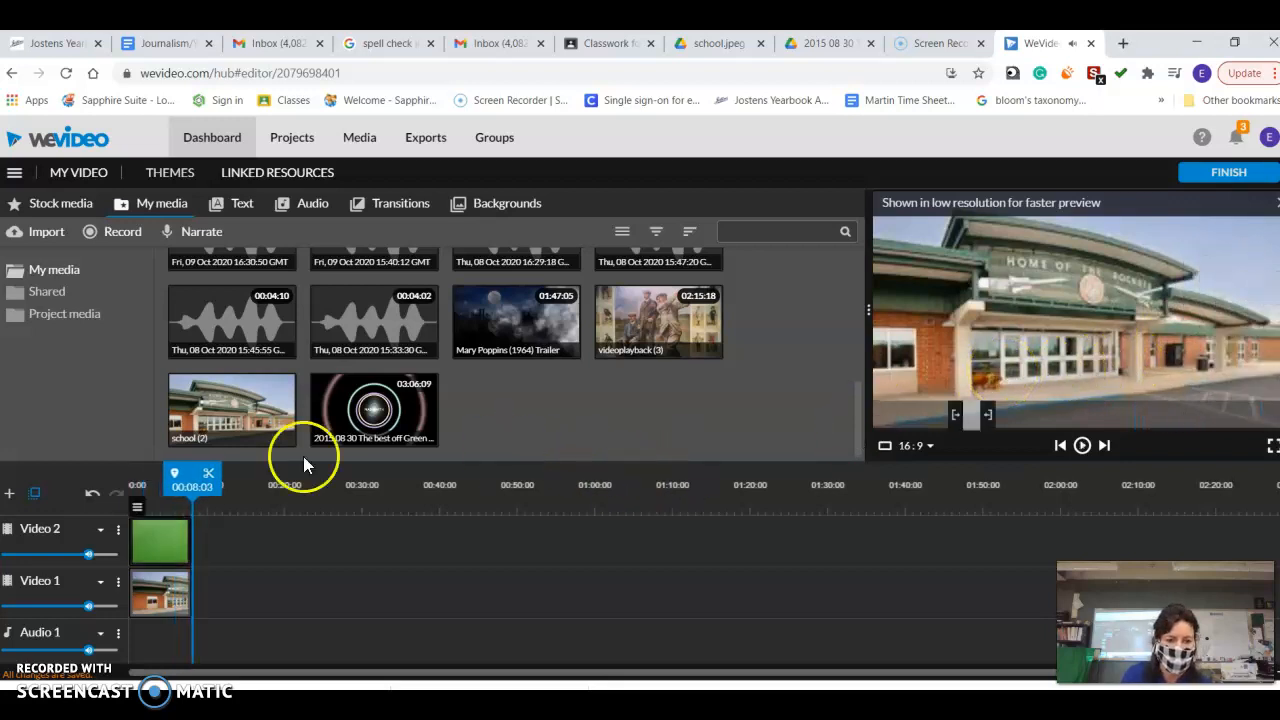
Nudge the cow clip slightly within the video frame and save the change.
left_click(142, 484)
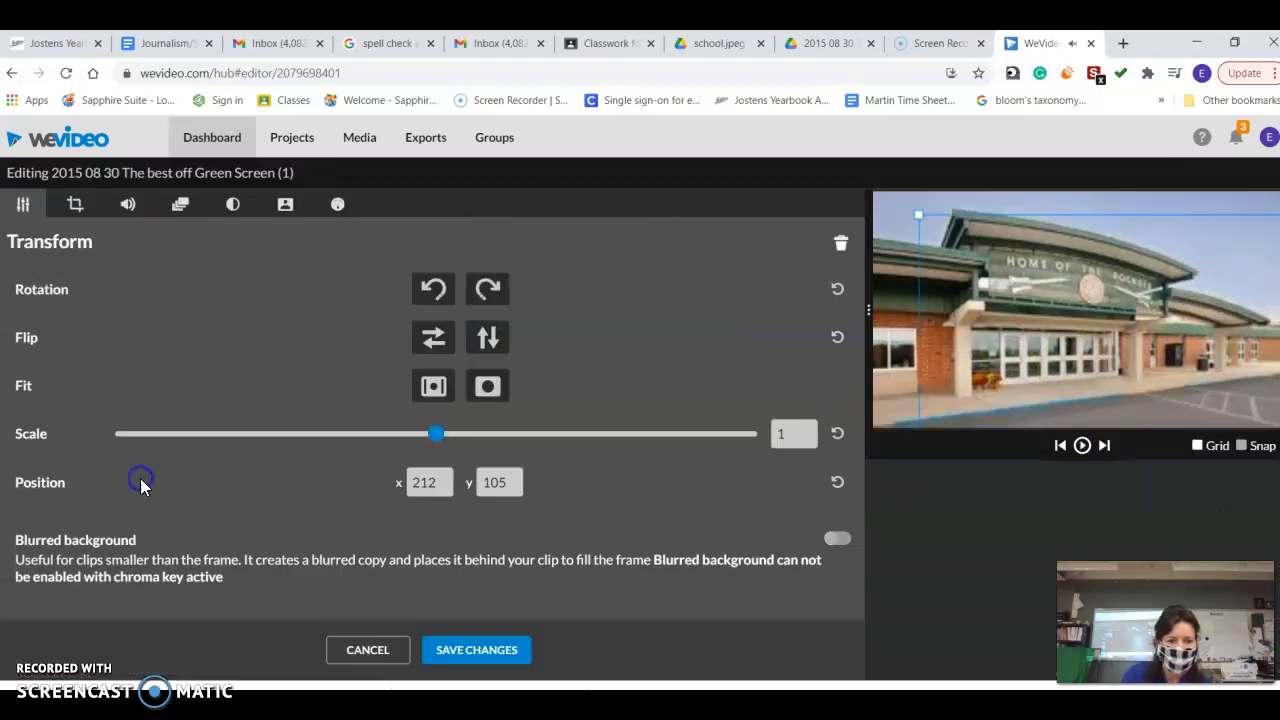
mouse_move(1071, 350)
left_mouse_down()
mouse_move(1042, 348)
mouse_move(1063, 340)
left_mouse_up()
left_click(466, 649)
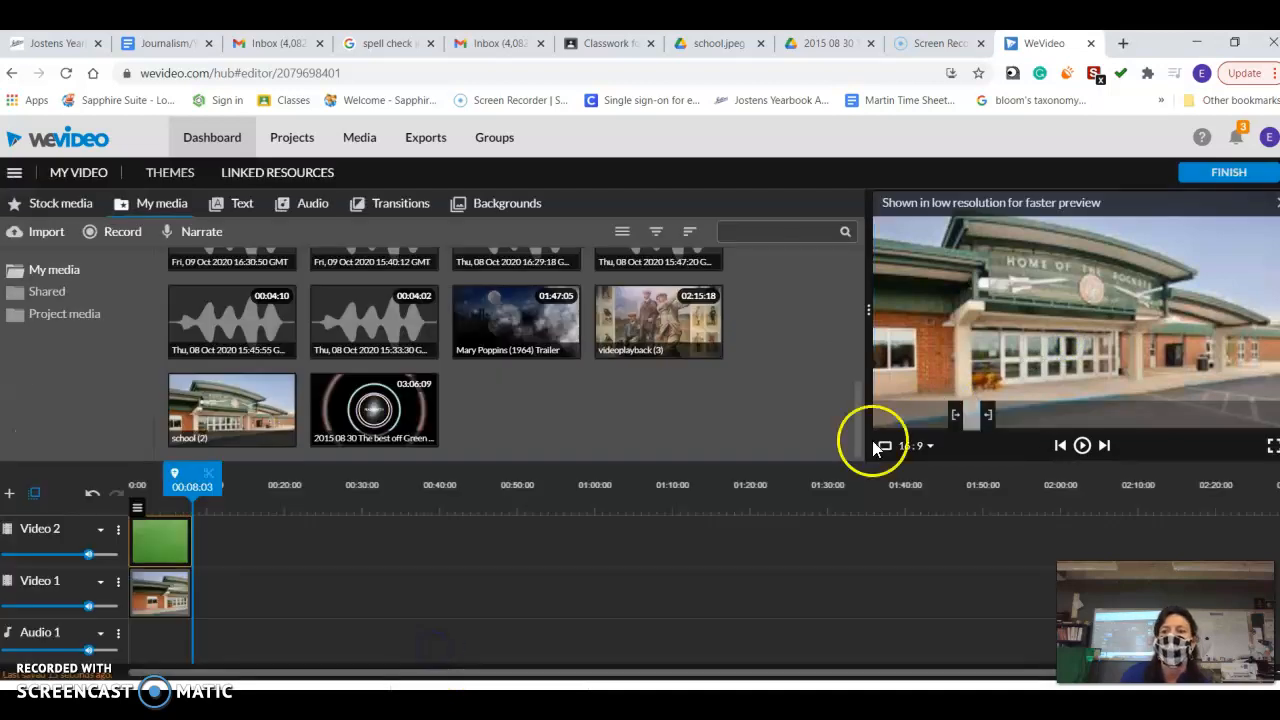
Switch to Google Classroom's Classwork page to view the Green Screen Fun assignment.
left_click(1224, 174)
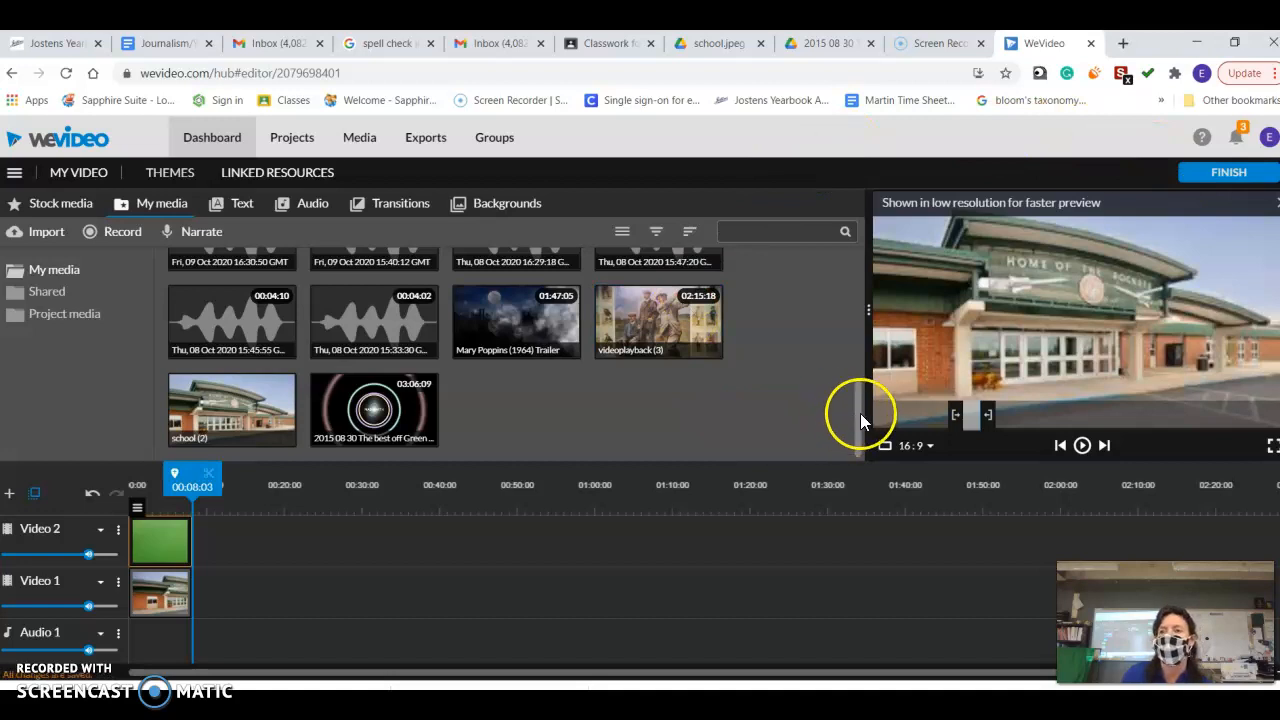
left_click(600, 45)
left_click(16, 137)
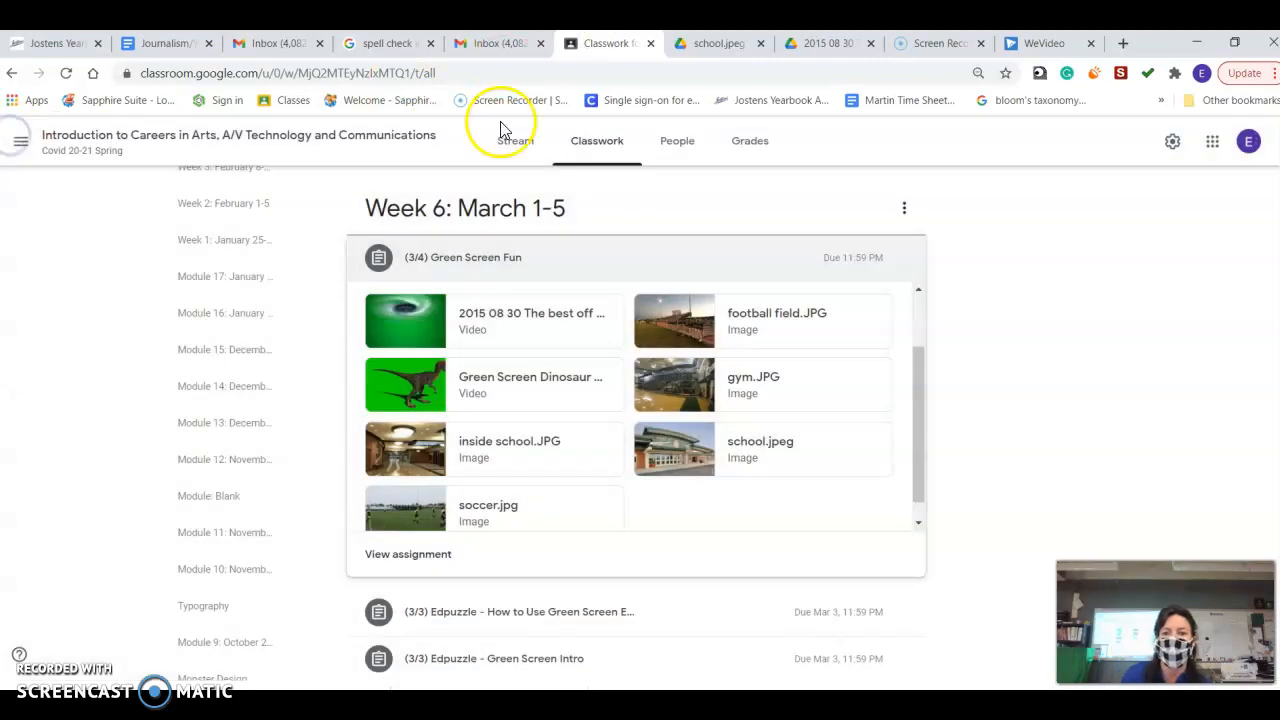